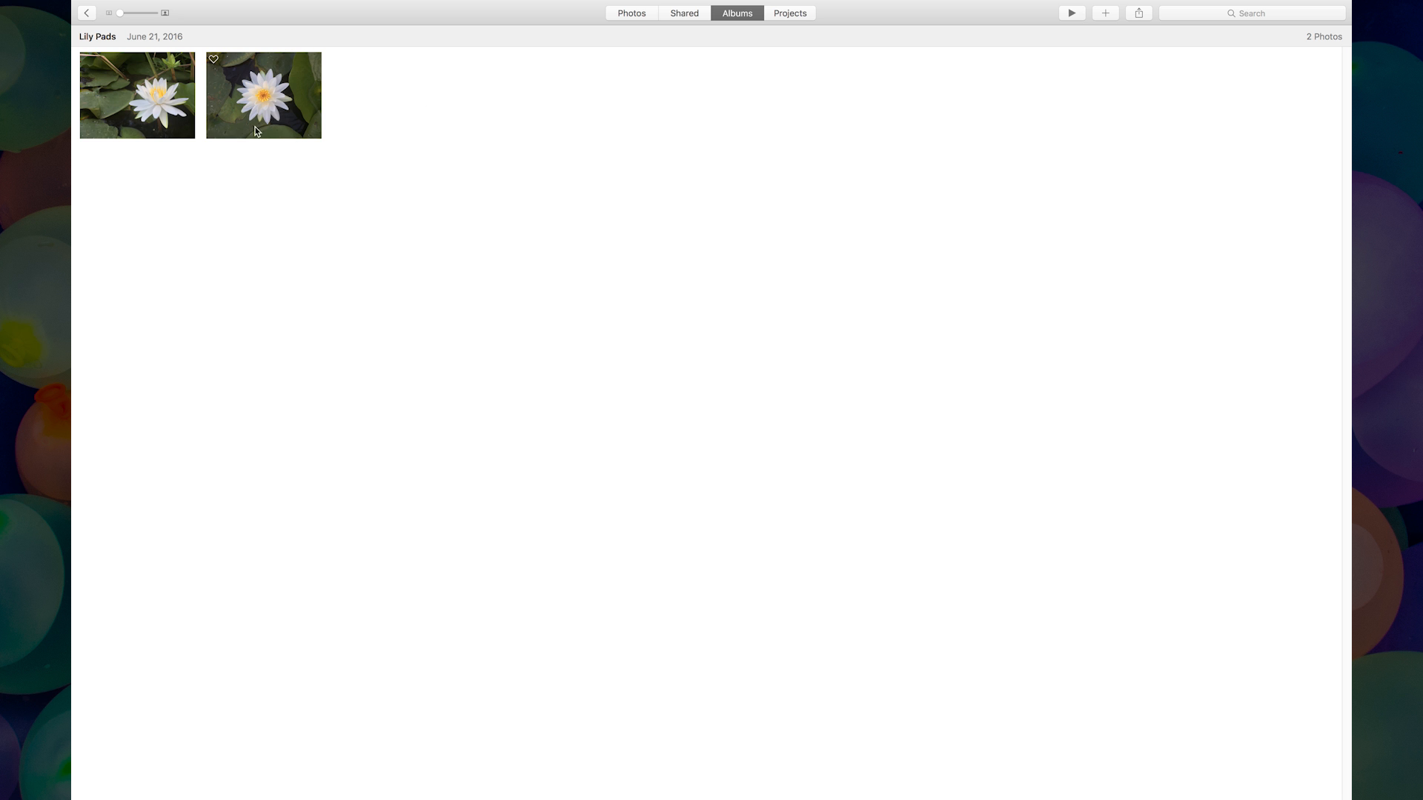
# Step: Open the second Lily Pads photo at full size with the album's thumbnails alongside it
pyautogui.doubleClick(278, 113)
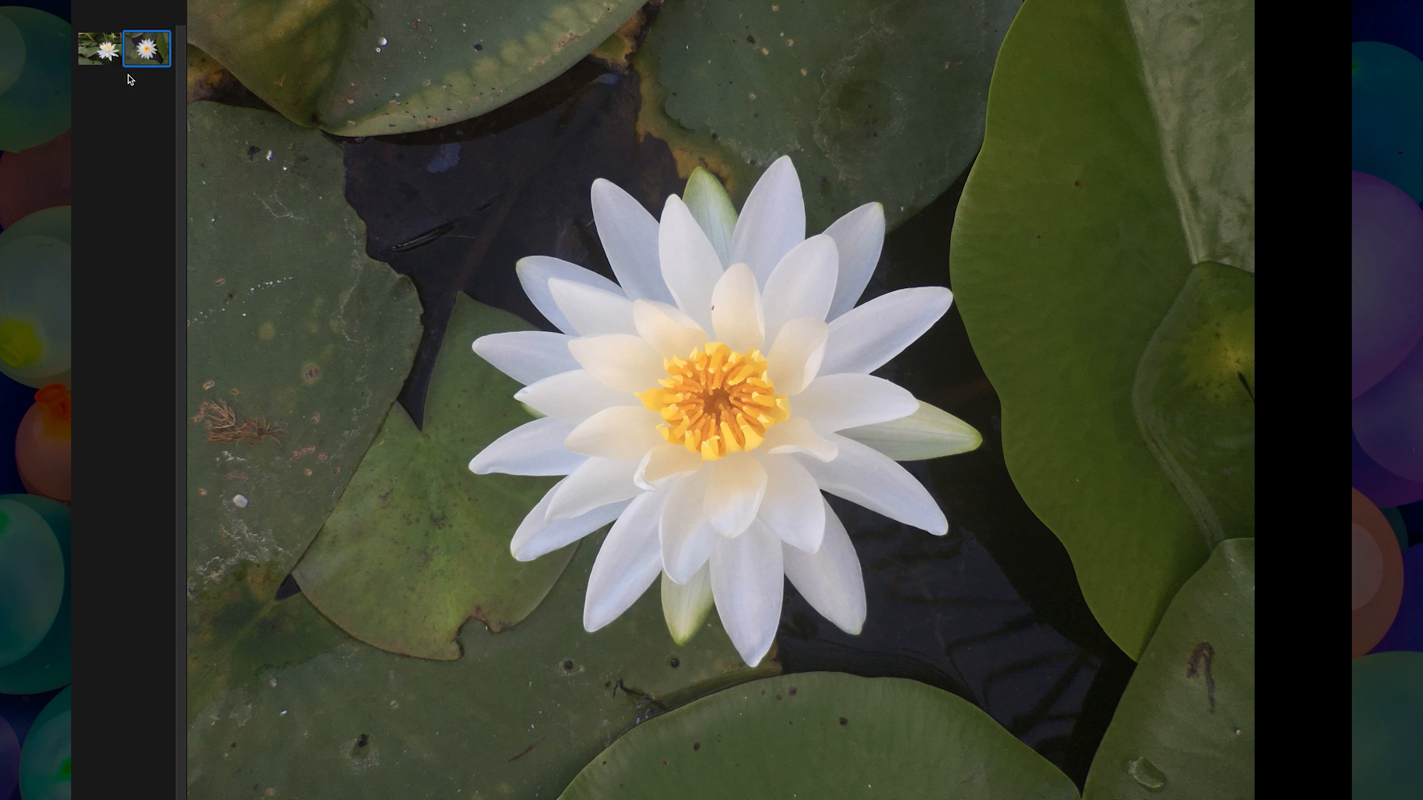
pyautogui.click(106, 59)
pyautogui.click(150, 54)
pyautogui.moveTo(189, 1)
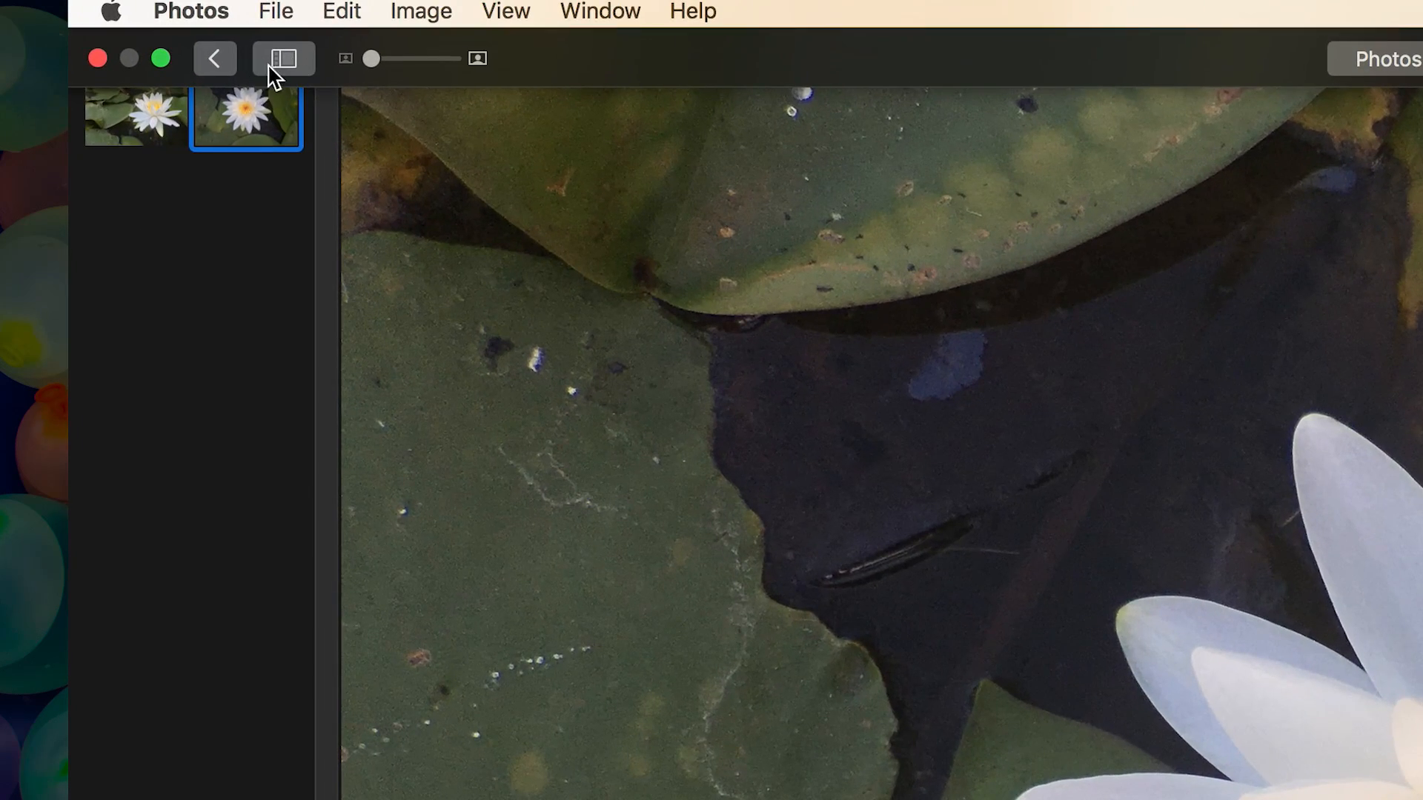
pyautogui.click(293, 65)
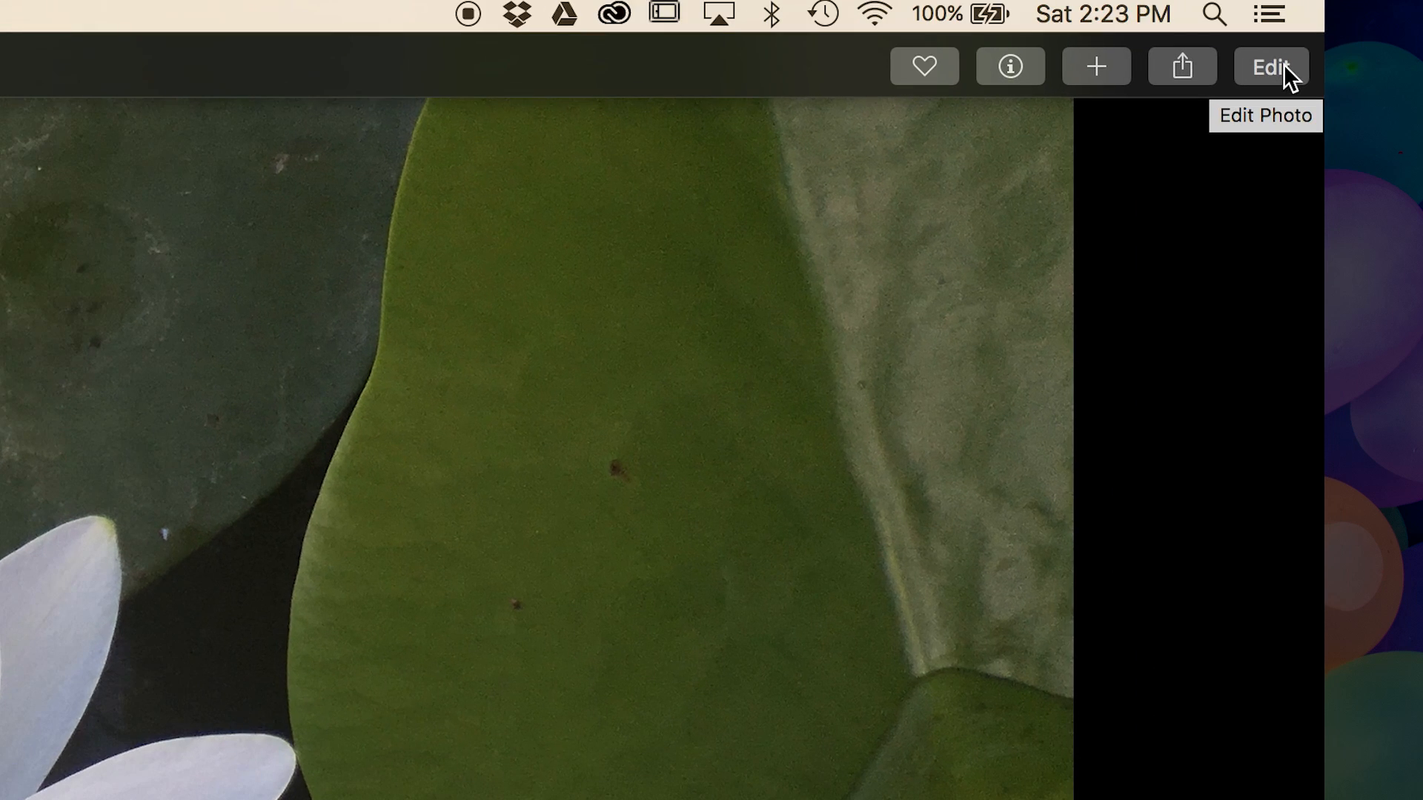
# Step: Open the photo's Adjust editing tools and collapse the detailed Light and Color settings
pyautogui.click(1284, 63)
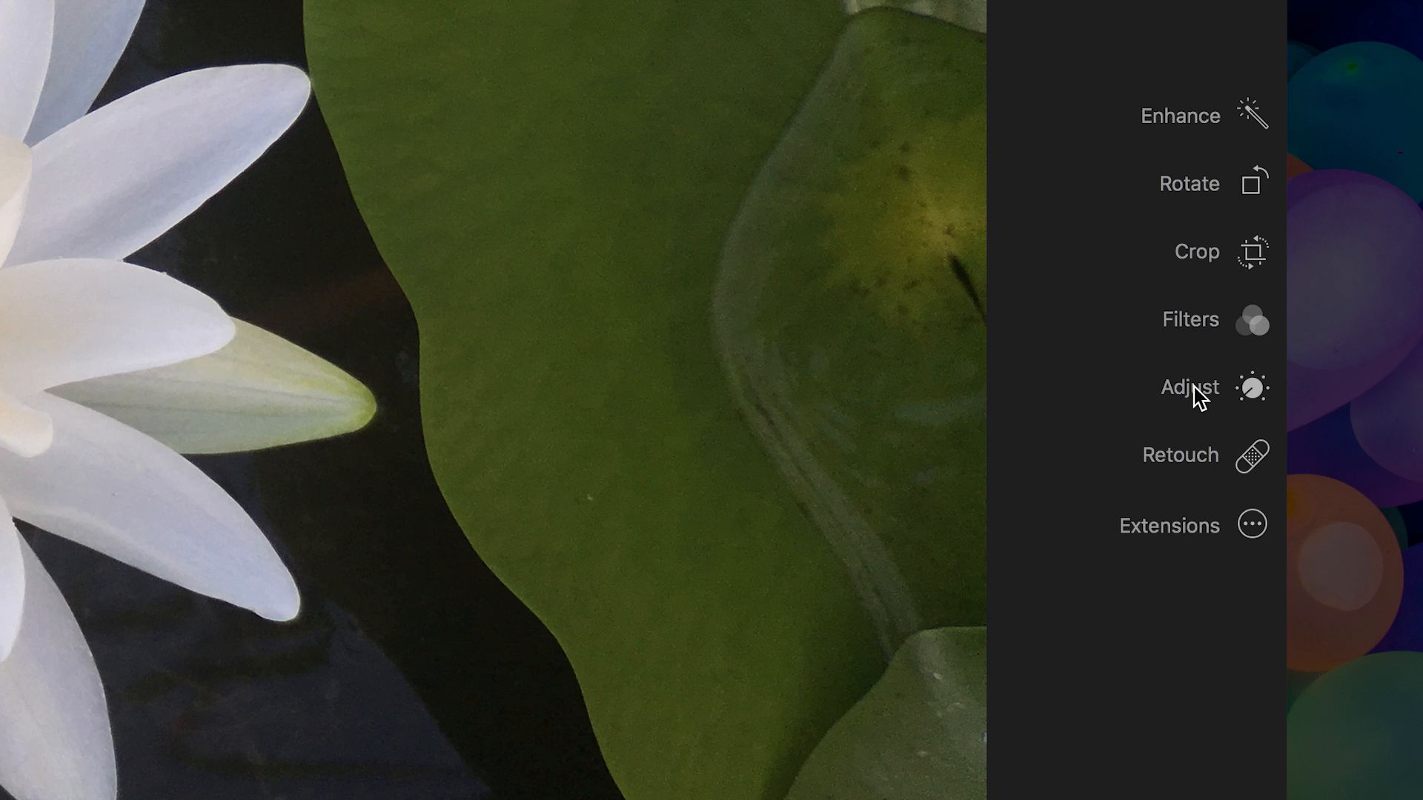
pyautogui.click(1195, 388)
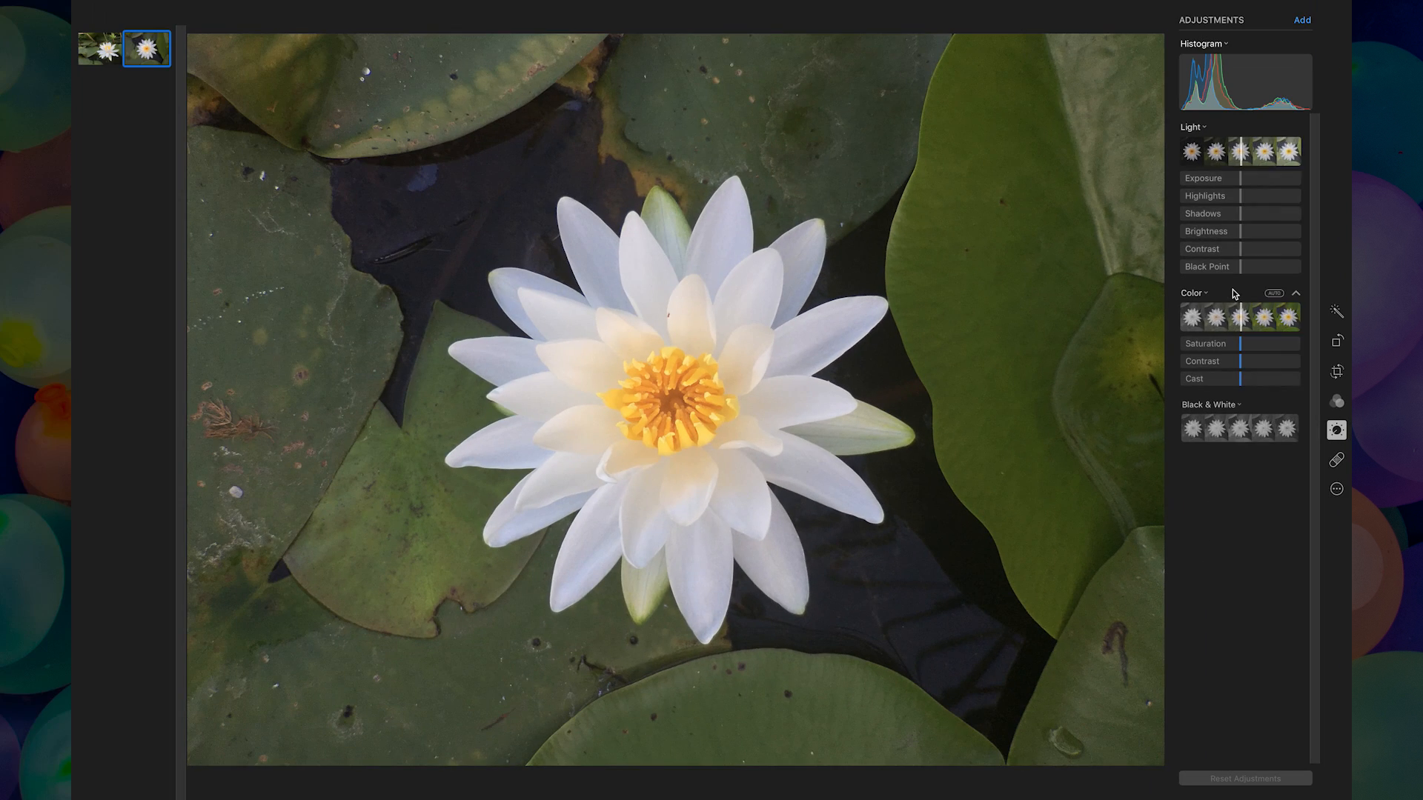
pyautogui.click(1297, 127)
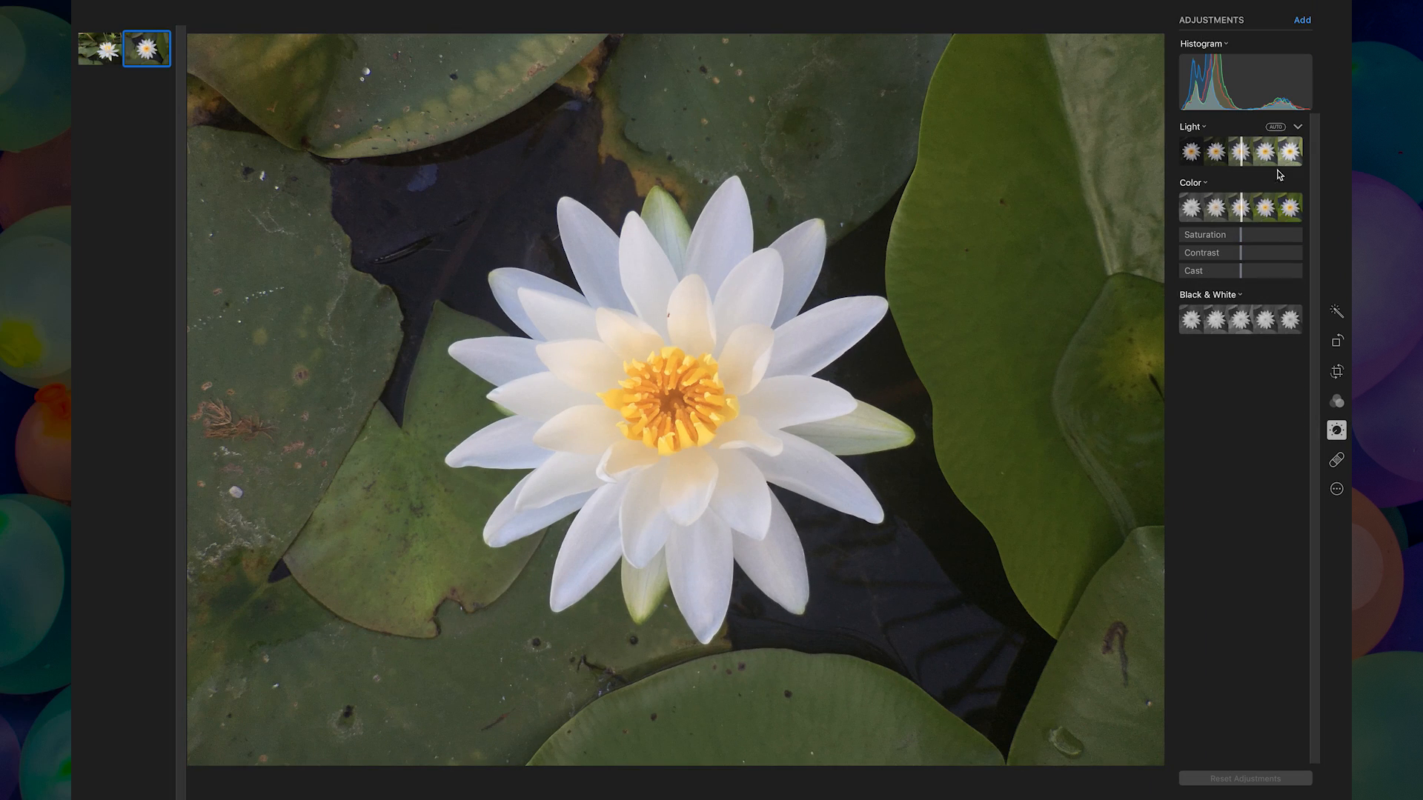
pyautogui.click(1297, 184)
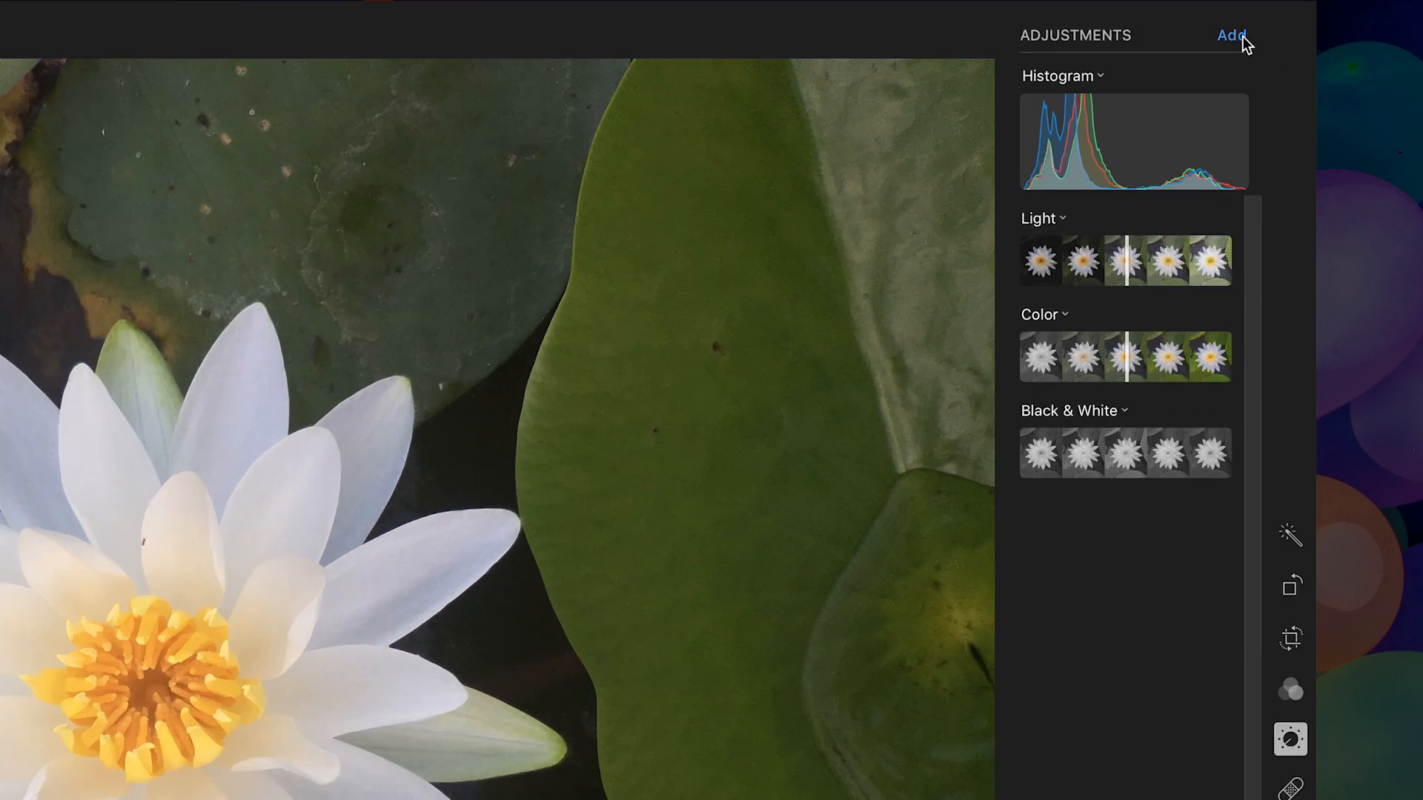
# Step: Examine the list of adjustments that can be added for the photo, leaving the selection as is
pyautogui.click(1302, 20)
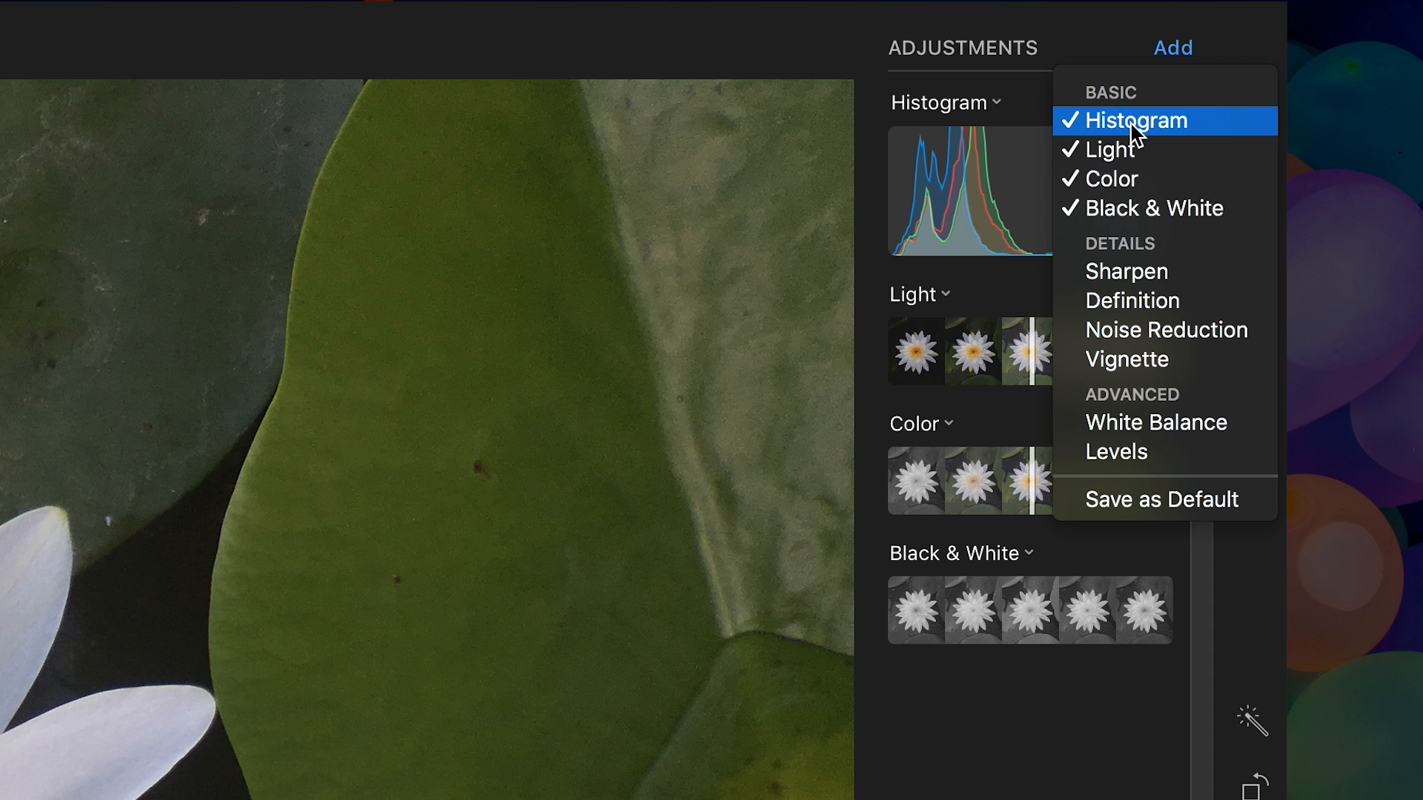
pyautogui.click(1089, 45)
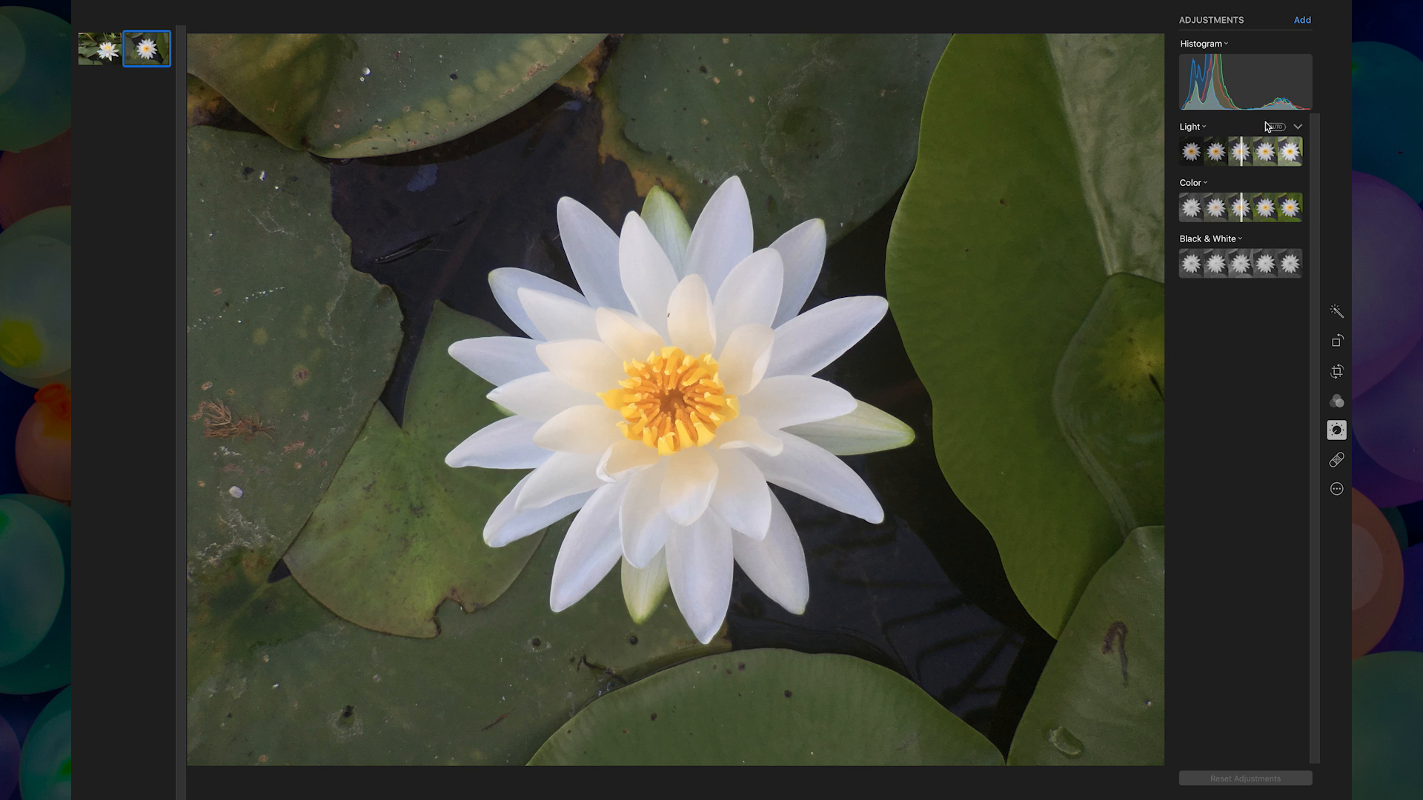
# Step: Expand the detailed Light settings and set Exposure to 0.14 and Highlights to -0.30
pyautogui.moveTo(1244, 133)
pyautogui.moveTo(1195, 130)
pyautogui.click(1298, 129)
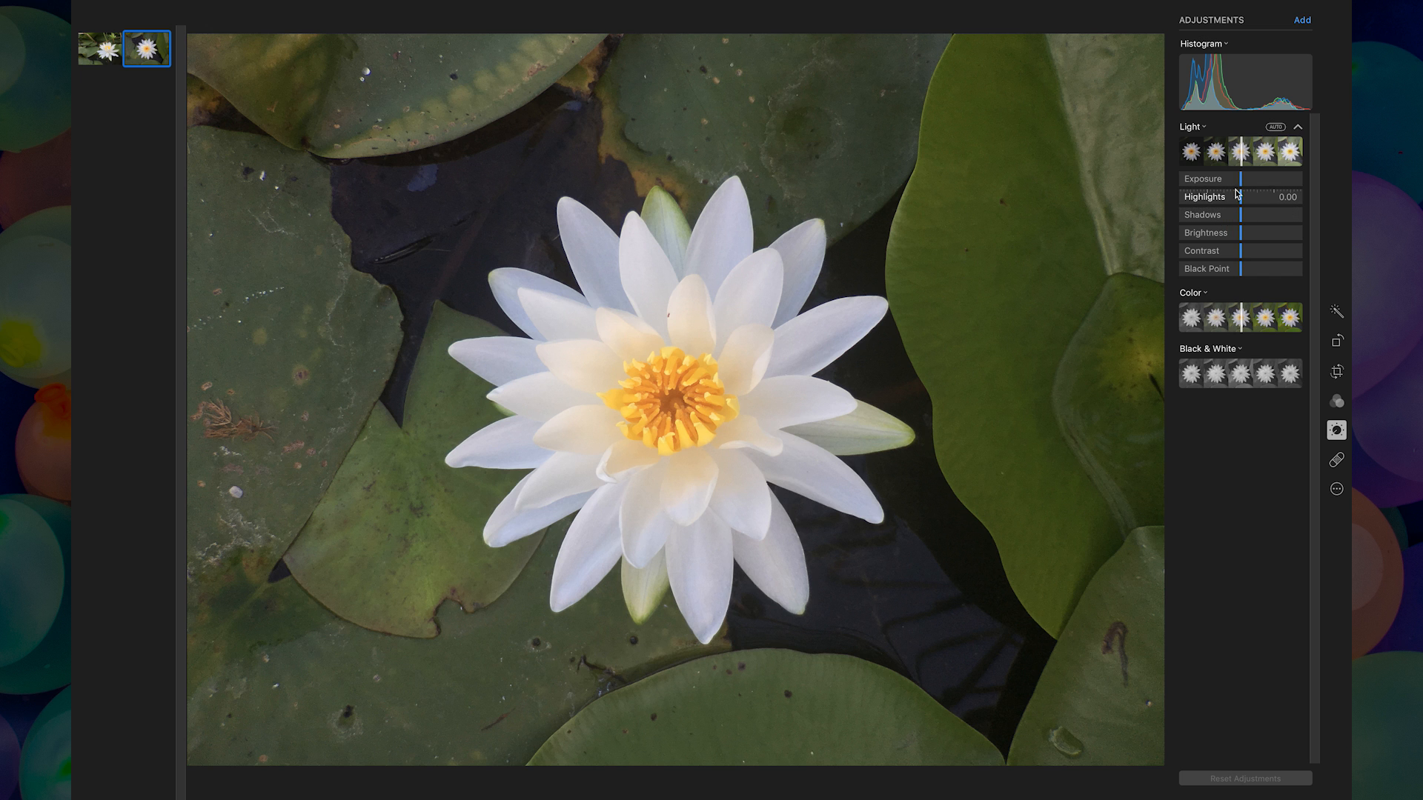
pyautogui.moveTo(1244, 182); pyautogui.dragTo(1250, 182)
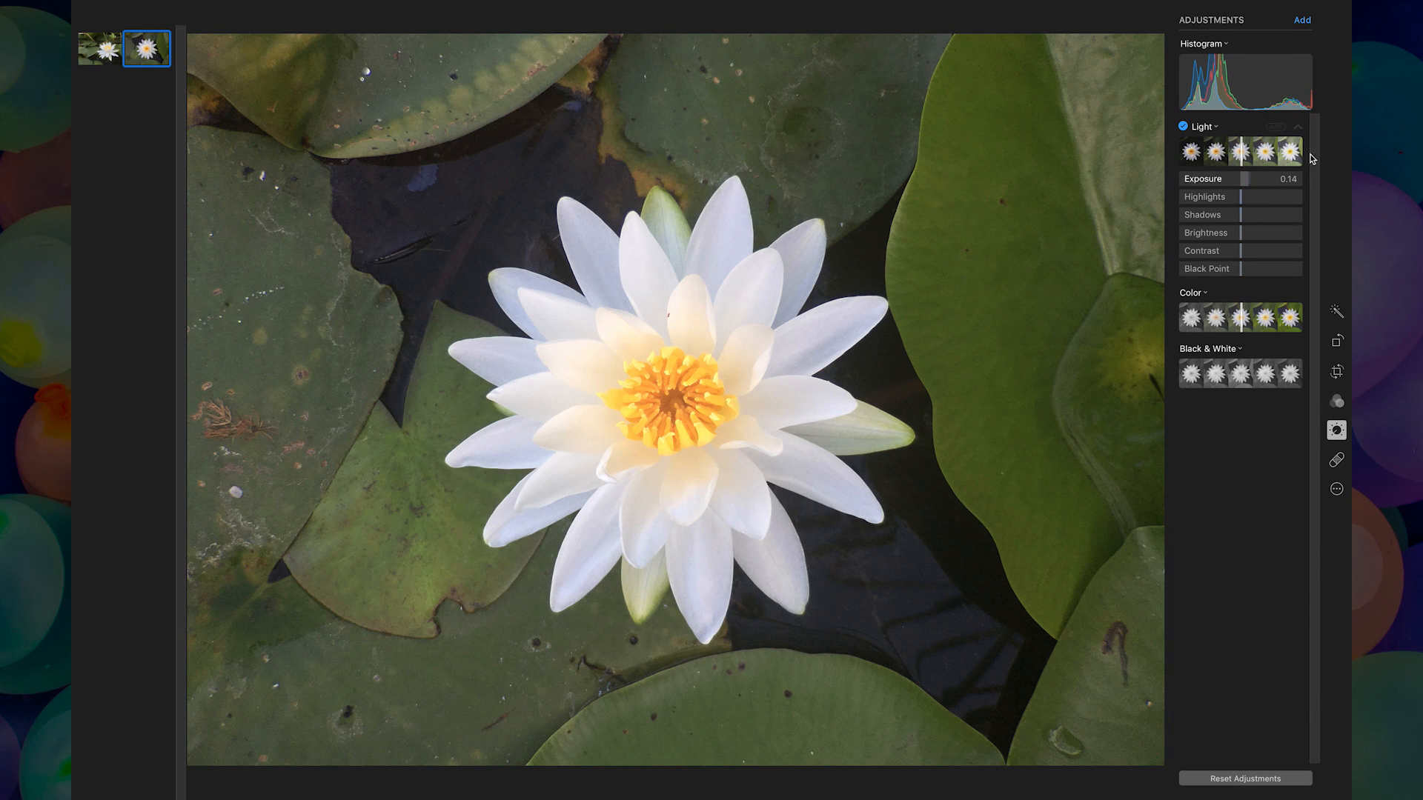
pyautogui.moveTo(1240, 196)
pyautogui.mouseDown()
pyautogui.moveTo(1205, 198)
pyautogui.moveTo(1242, 200)
pyautogui.moveTo(1223, 205)
pyautogui.mouseUp()
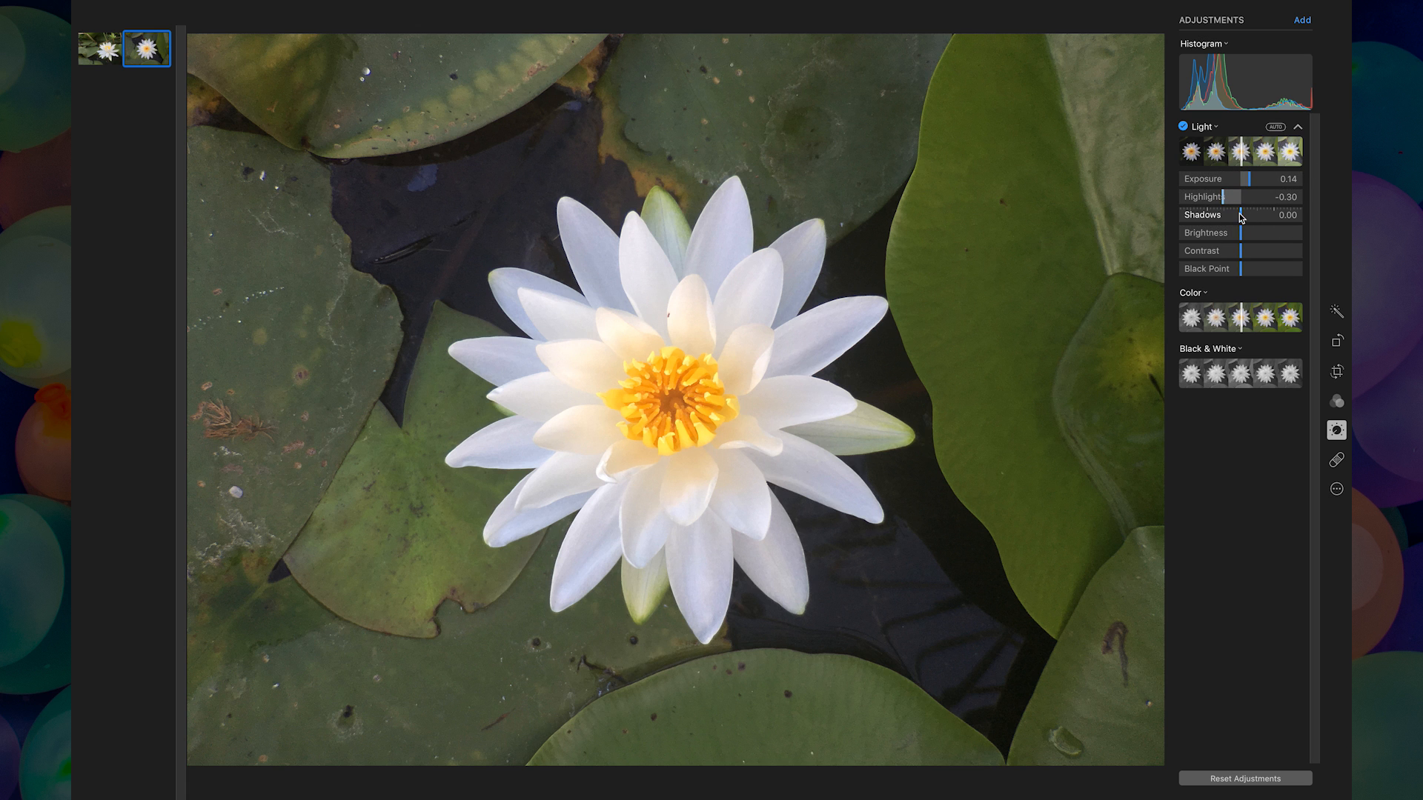
# Step: Set the photo's Shadows to -0.18 and the Light Contrast to 0.07, with Brightness at its default
pyautogui.moveTo(1243, 217)
pyautogui.mouseDown()
pyautogui.moveTo(1267, 212)
pyautogui.moveTo(1226, 219)
pyautogui.moveTo(1269, 234)
pyautogui.moveTo(1251, 243)
pyautogui.mouseUp()
pyautogui.doubleClick(1249, 235)
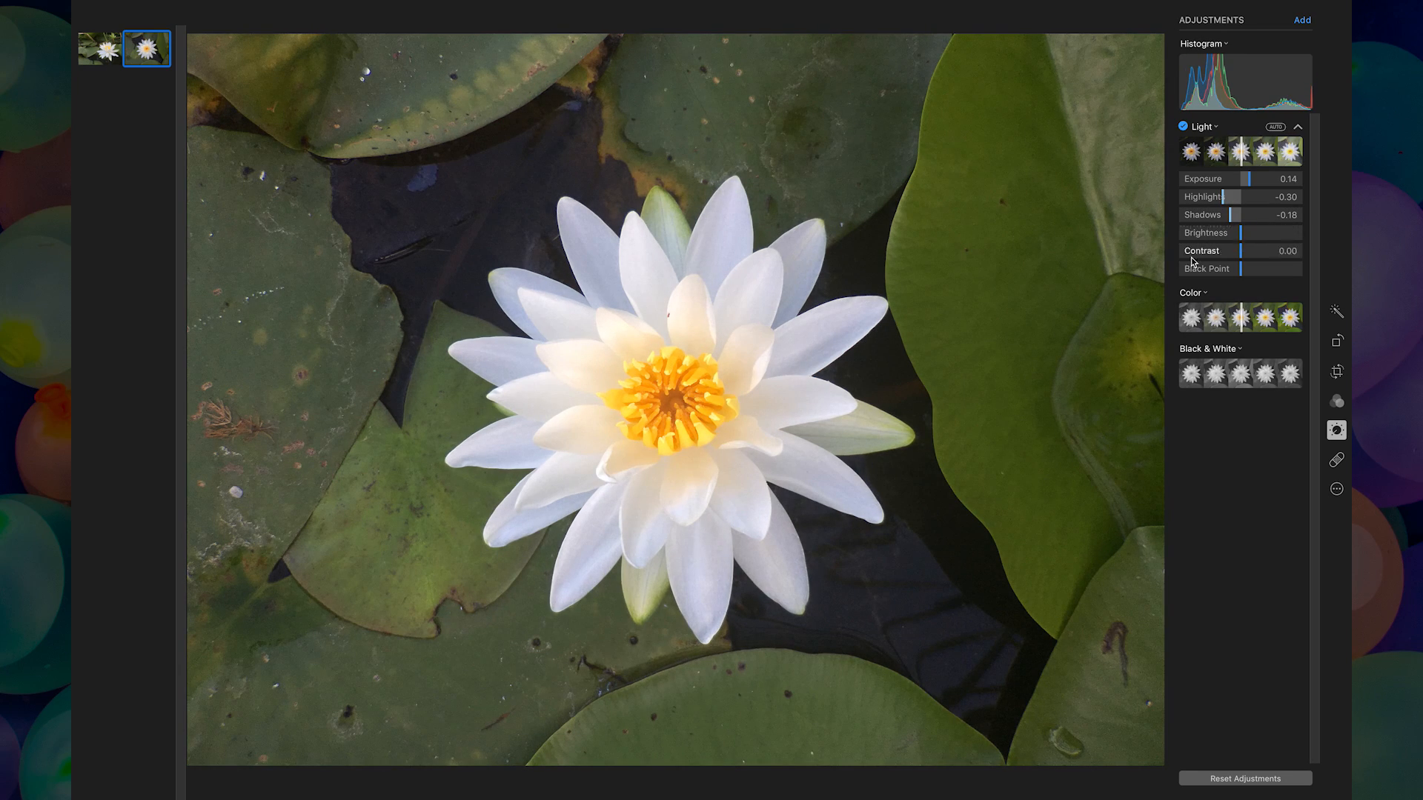
pyautogui.moveTo(1246, 256); pyautogui.dragTo(1252, 255)
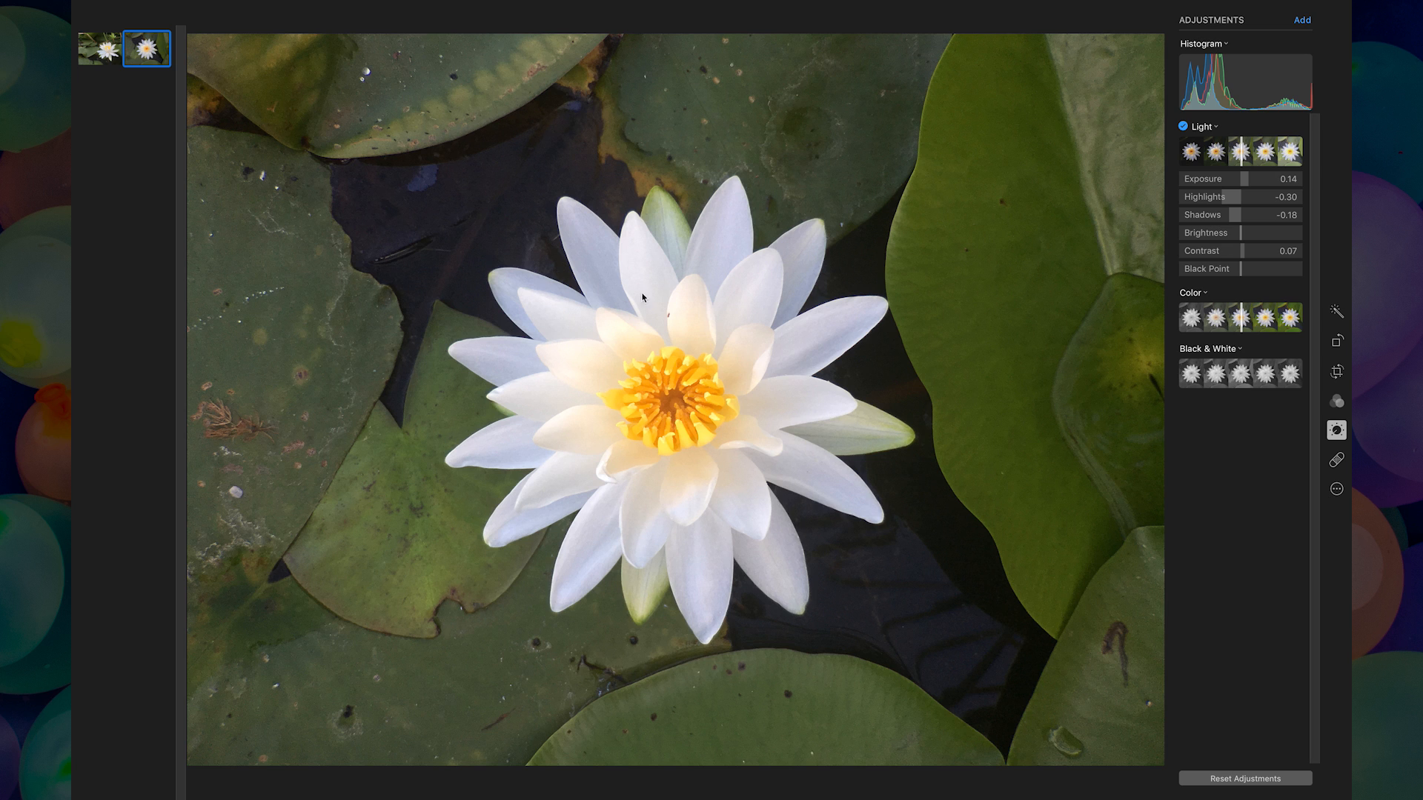
# Step: Fine-tune the Light settings to Exposure 0.15, Highlights -0.31 and Black Point 0.09
pyautogui.moveTo(1240, 198)
pyautogui.mouseDown()
pyautogui.moveTo(1196, 200)
pyautogui.moveTo(1224, 206)
pyautogui.moveTo(1256, 181)
pyautogui.mouseUp()
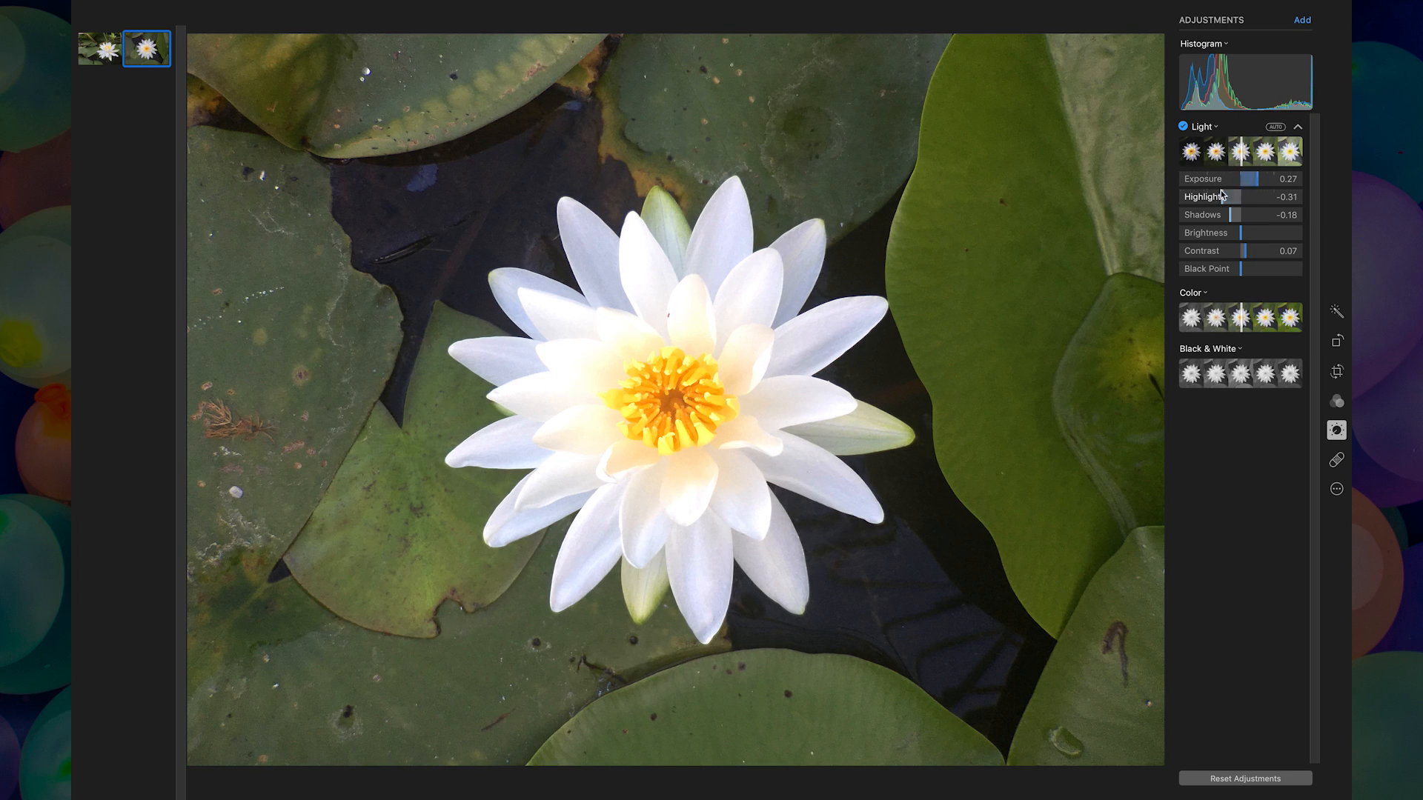
pyautogui.moveTo(1254, 182); pyautogui.dragTo(1249, 183)
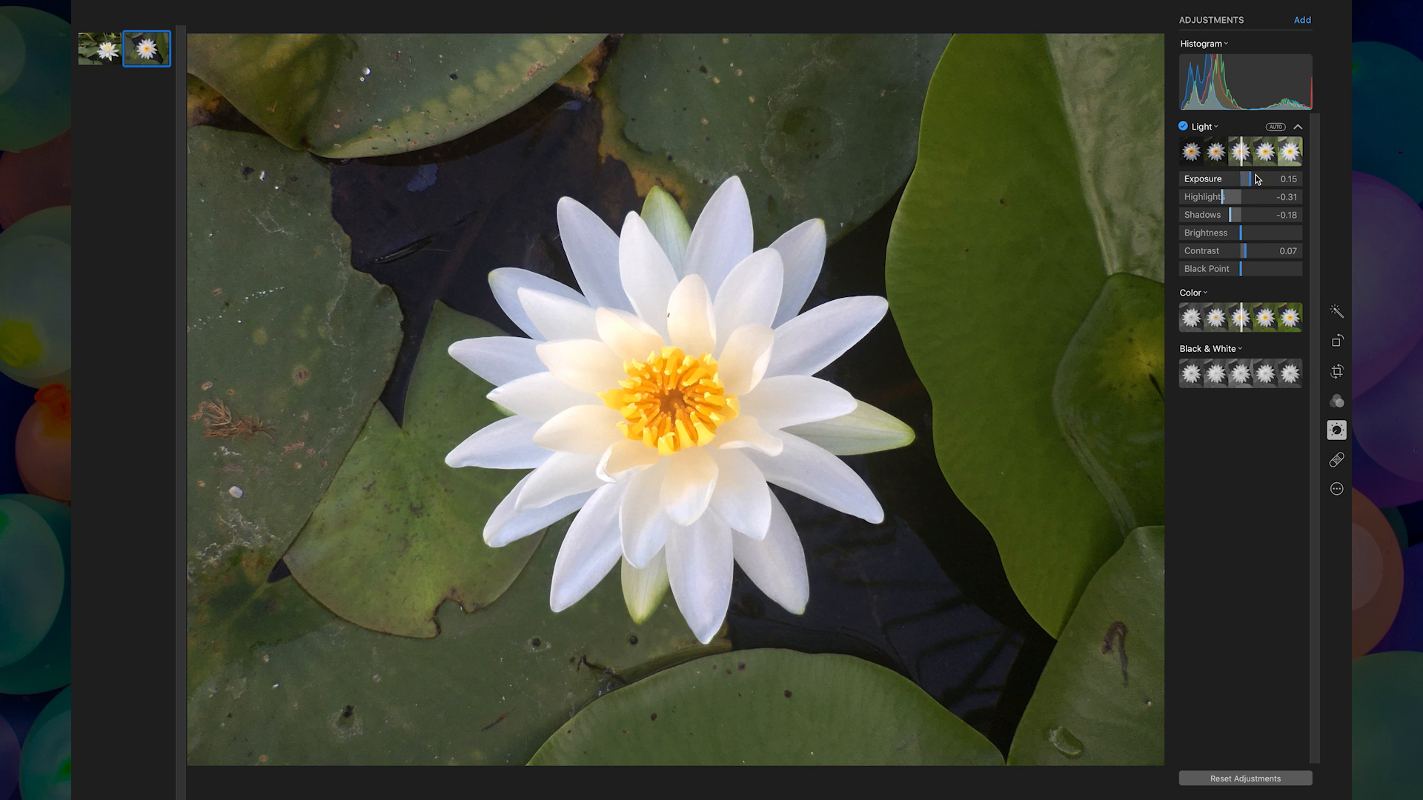
pyautogui.moveTo(1252, 184); pyautogui.dragTo(1252, 179)
pyautogui.moveTo(1240, 268)
pyautogui.mouseDown()
pyautogui.moveTo(1222, 272)
pyautogui.moveTo(1264, 273)
pyautogui.moveTo(1223, 280)
pyautogui.mouseUp()
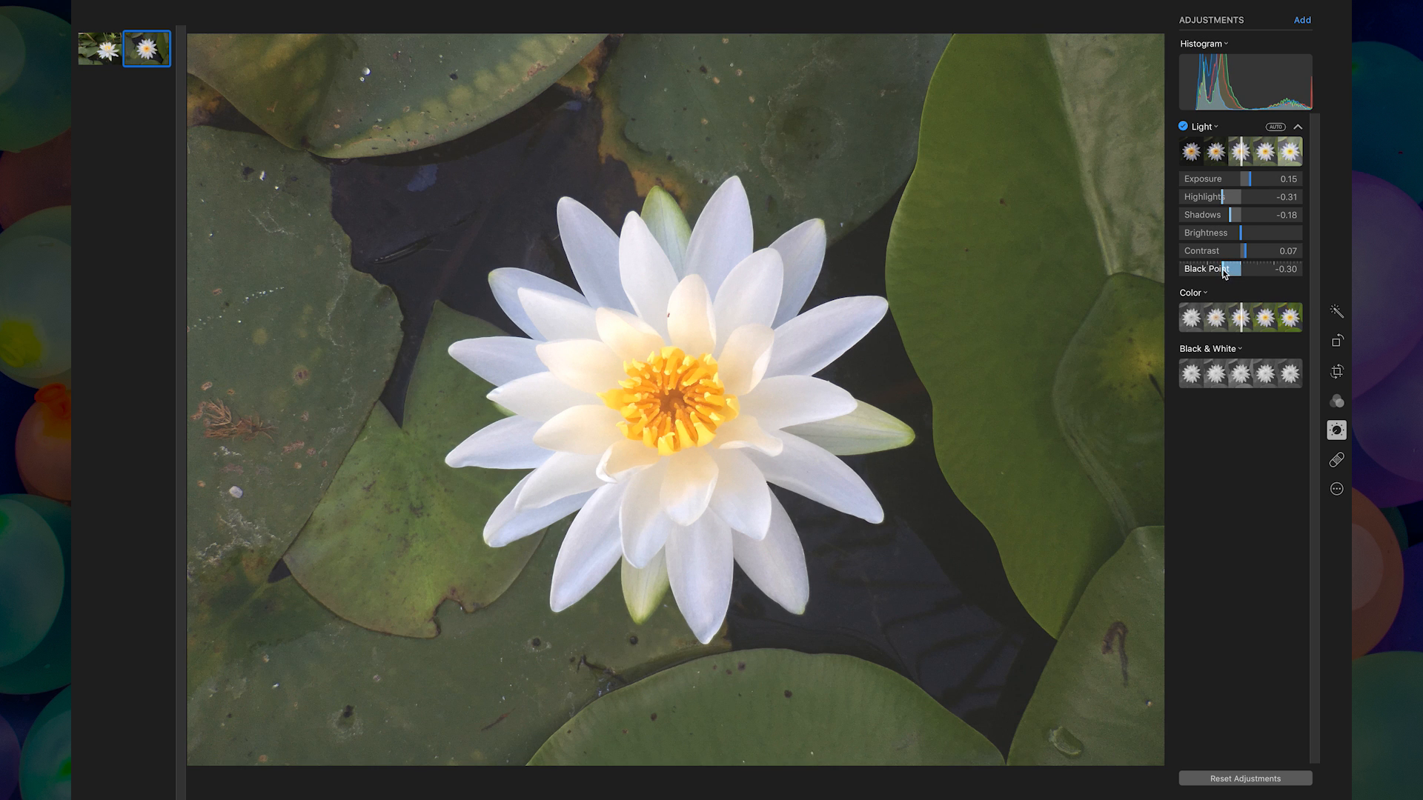
pyautogui.moveTo(1224, 273); pyautogui.dragTo(1247, 277)
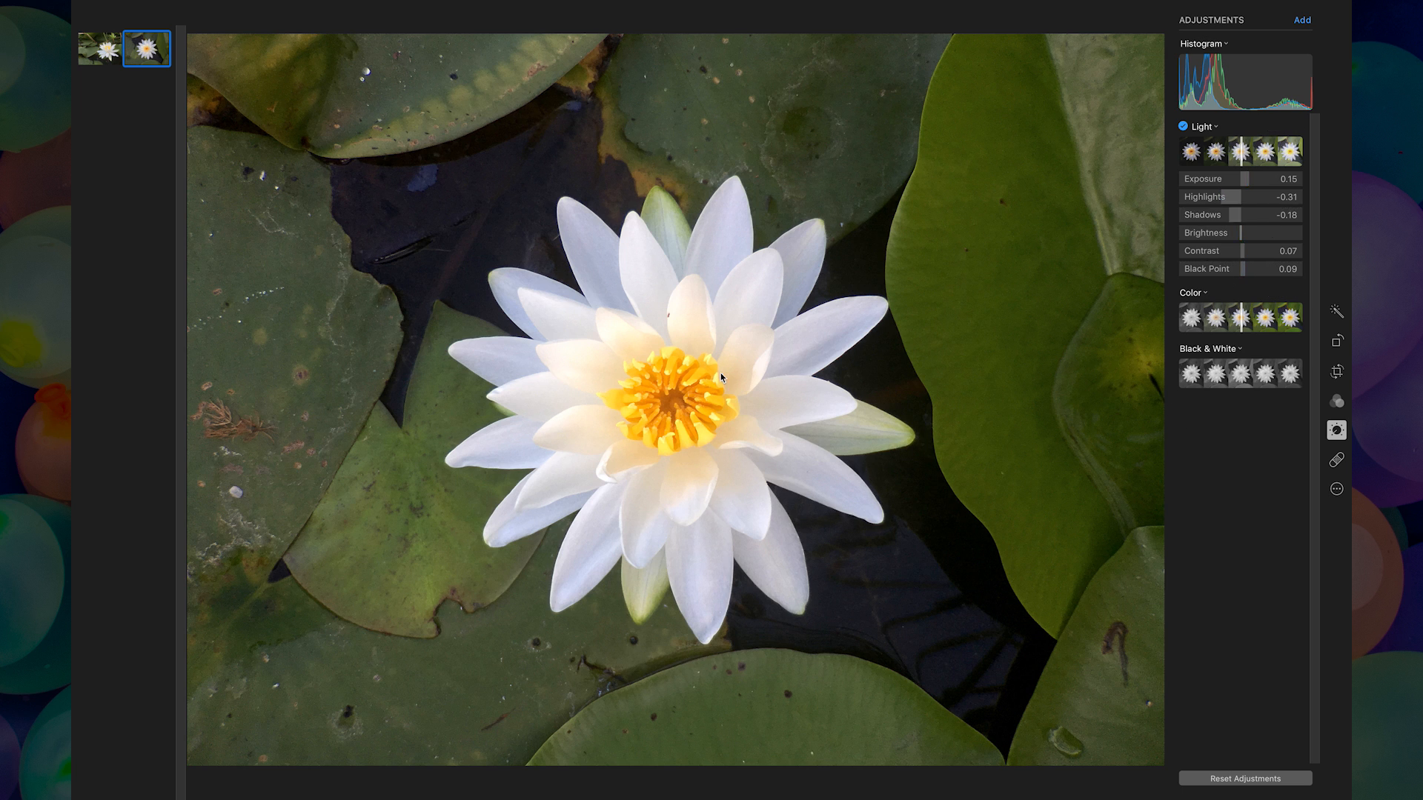
# Step: Switch the Light adjustments off and back on to compare the photo before and after
pyautogui.click(1184, 127)
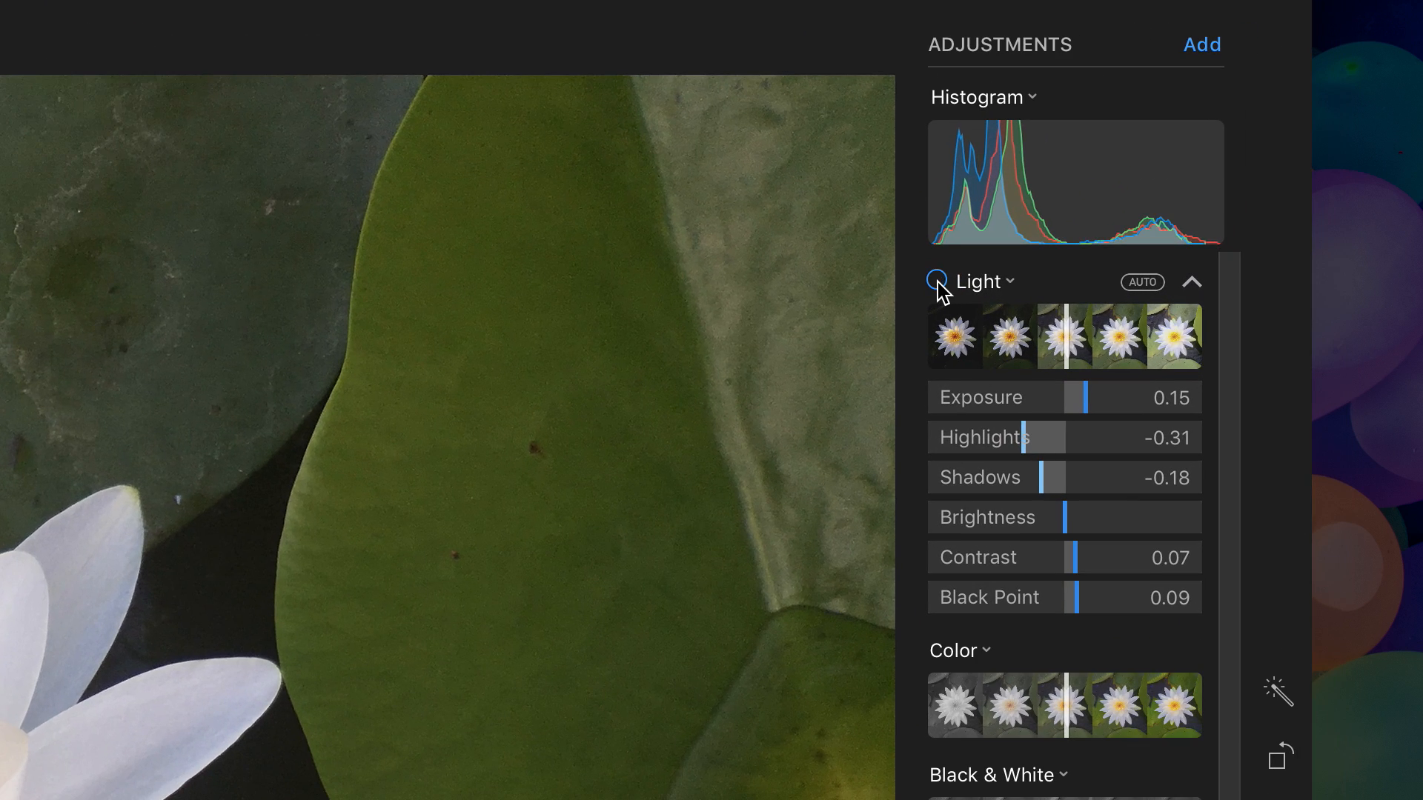
pyautogui.click(1183, 127)
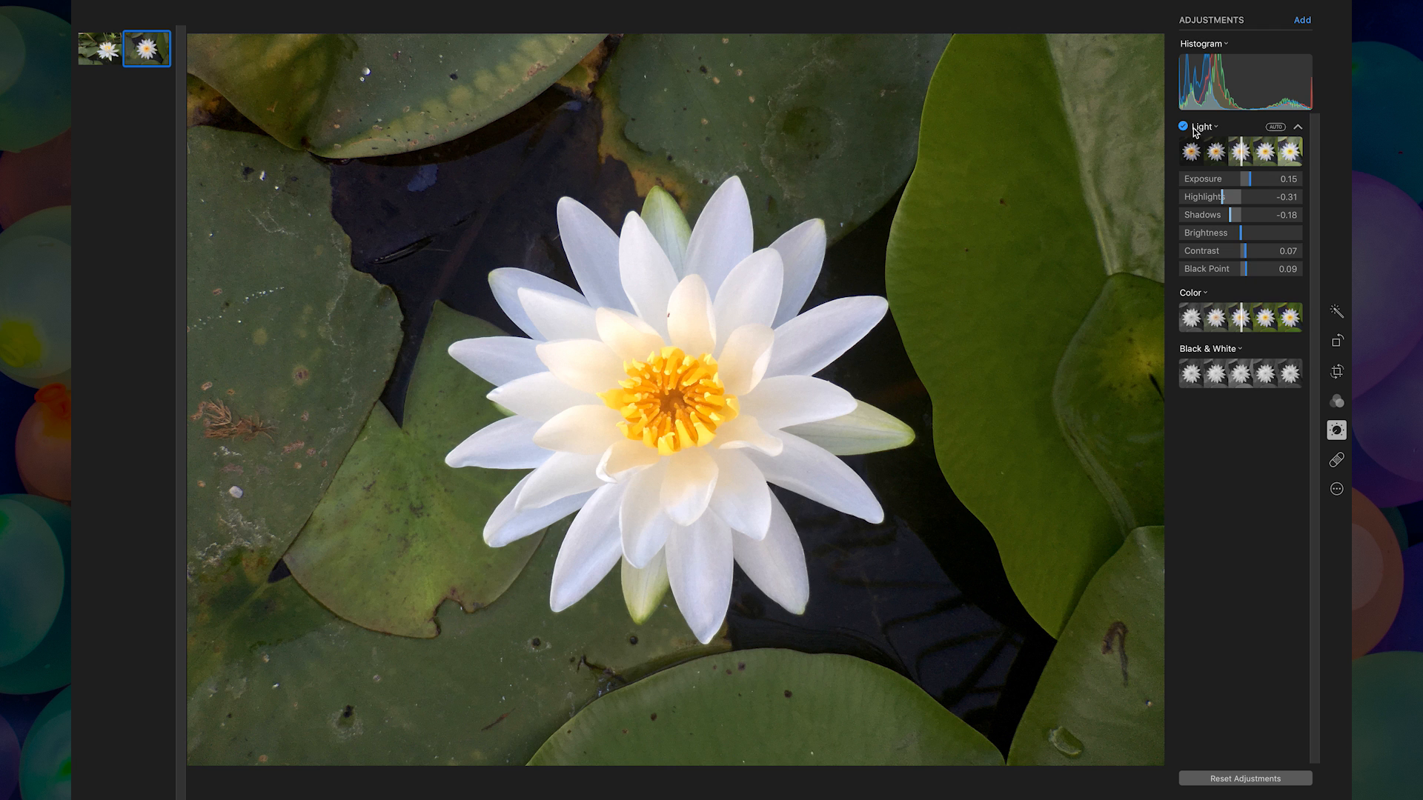
pyautogui.click(1184, 127)
pyautogui.click(1185, 127)
# Step: Lower Highlights to -0.49 and compare the photo with and without the Light adjustments
pyautogui.moveTo(1220, 195); pyautogui.dragTo(1208, 203)
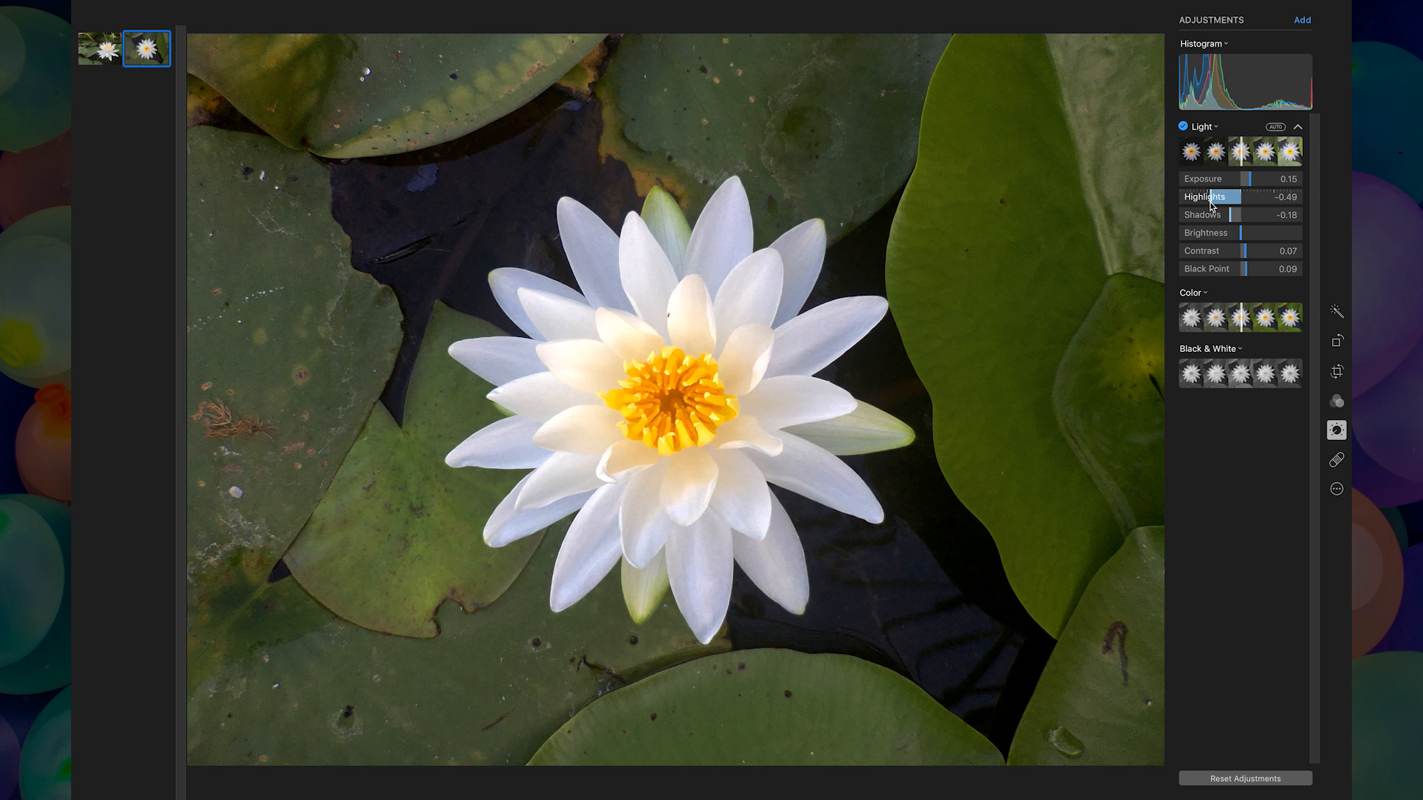
pyautogui.click(1183, 126)
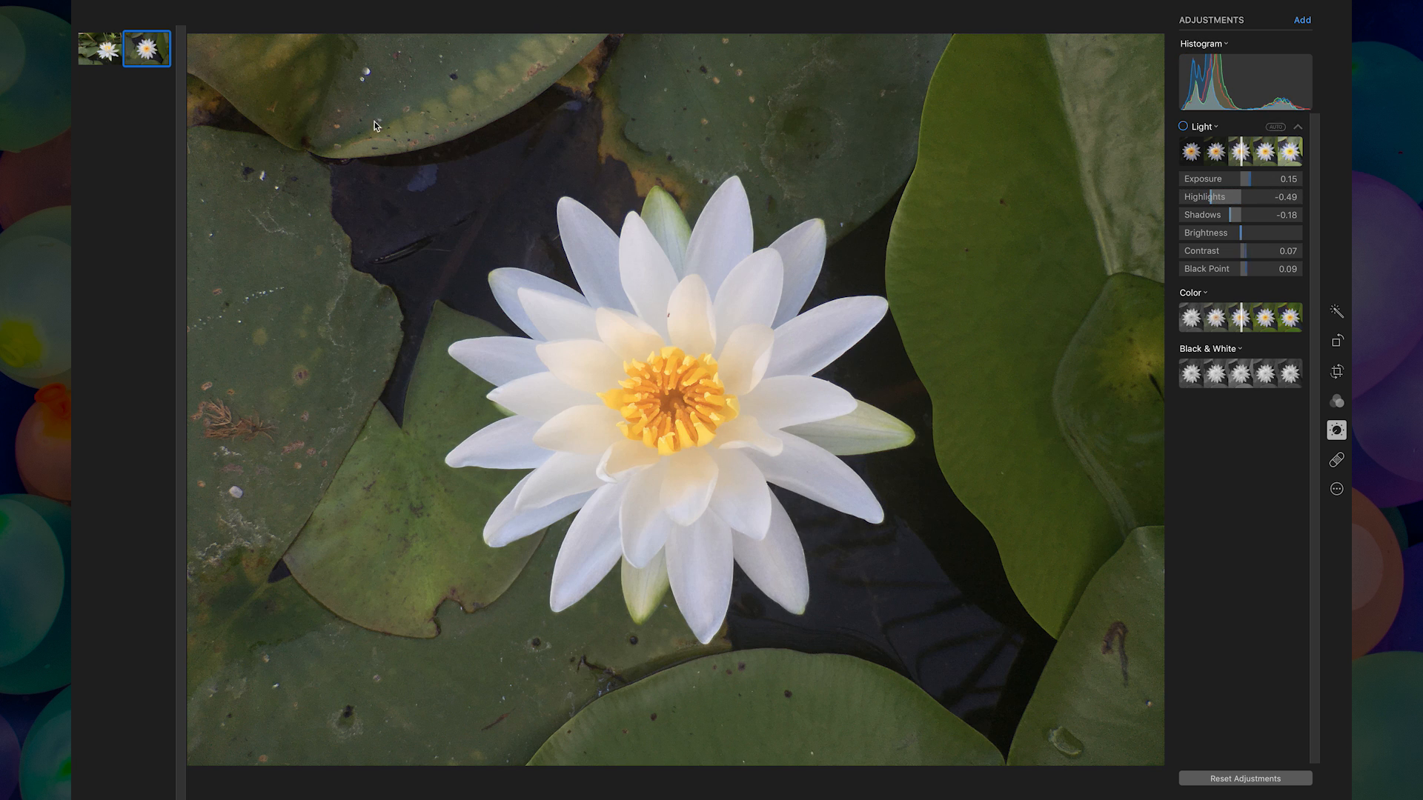
pyautogui.click(1184, 126)
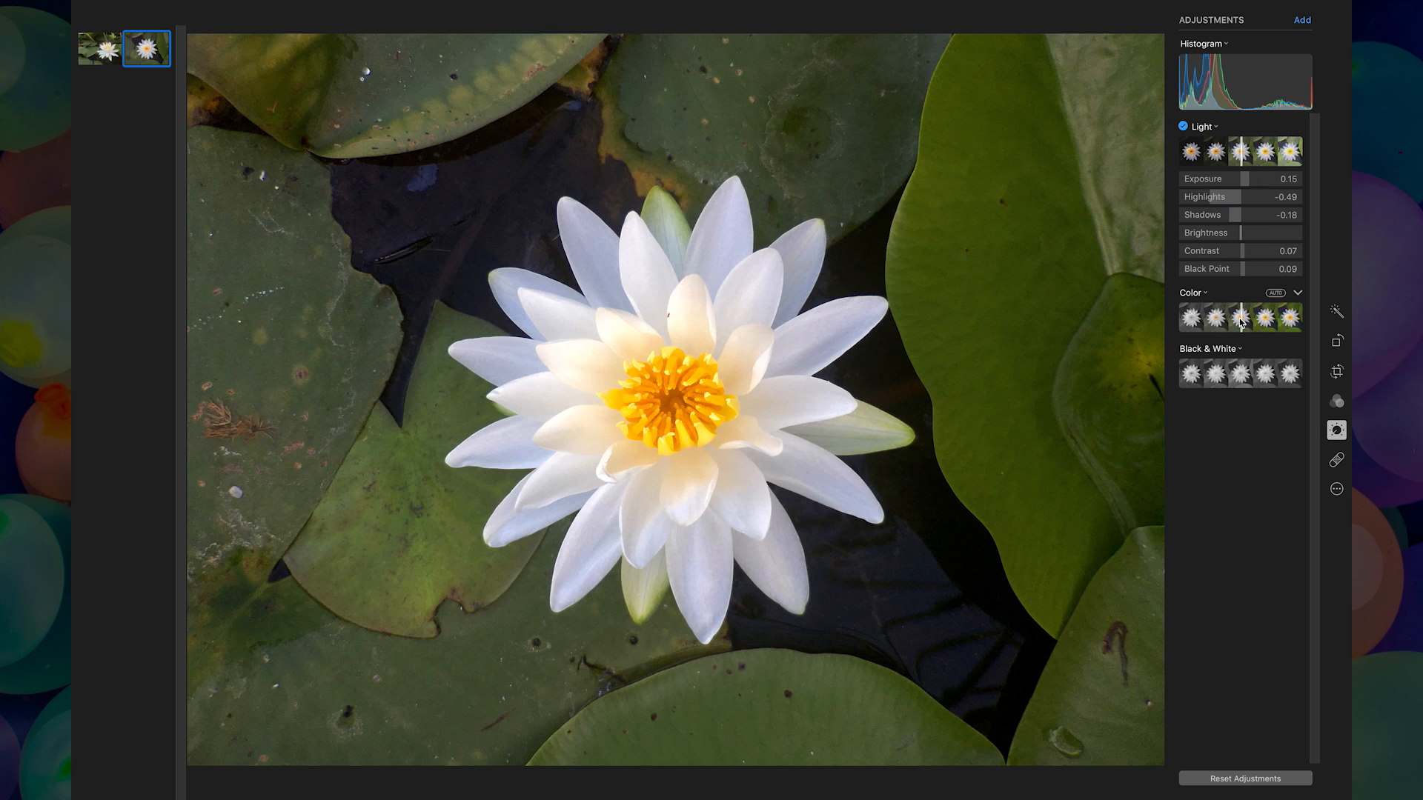
# Step: Boost the photo's color, expanding the detailed Color settings and setting Saturation to 0.41 and Contrast to -0.15
pyautogui.moveTo(1243, 320)
pyautogui.mouseDown()
pyautogui.moveTo(1208, 323)
pyautogui.moveTo(1264, 324)
pyautogui.moveTo(1207, 327)
pyautogui.moveTo(1269, 337)
pyautogui.moveTo(1238, 337)
pyautogui.moveTo(1272, 314)
pyautogui.mouseUp()
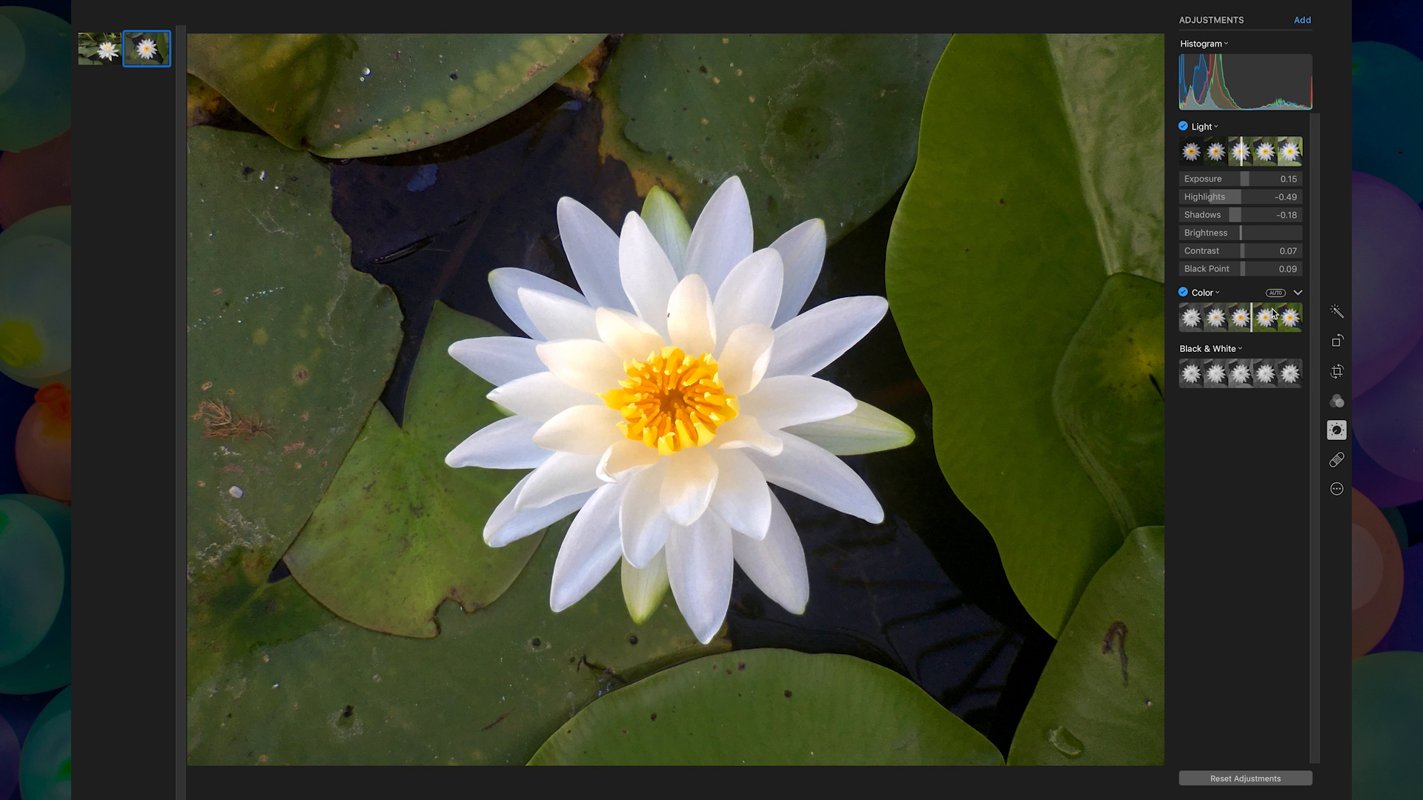
pyautogui.click(1298, 293)
pyautogui.moveTo(1254, 317)
pyautogui.mouseDown()
pyautogui.moveTo(1209, 318)
pyautogui.moveTo(1274, 319)
pyautogui.mouseUp()
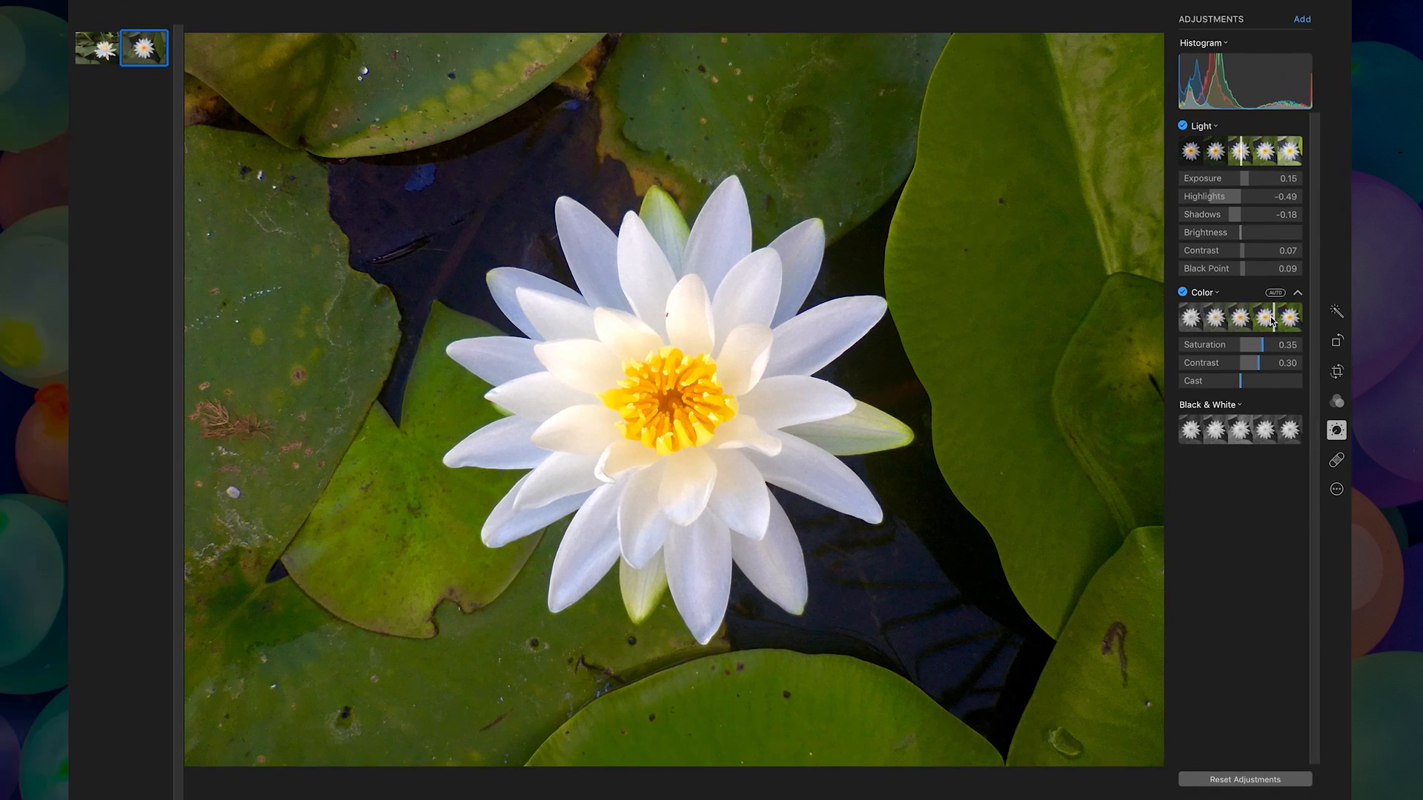
pyautogui.moveTo(1274, 320)
pyautogui.mouseDown()
pyautogui.moveTo(1248, 324)
pyautogui.moveTo(1253, 347)
pyautogui.moveTo(1269, 348)
pyautogui.moveTo(1213, 370)
pyautogui.moveTo(1265, 369)
pyautogui.moveTo(1192, 379)
pyautogui.moveTo(1272, 350)
pyautogui.moveTo(1212, 363)
pyautogui.moveTo(1265, 363)
pyautogui.moveTo(1233, 363)
pyautogui.mouseUp()
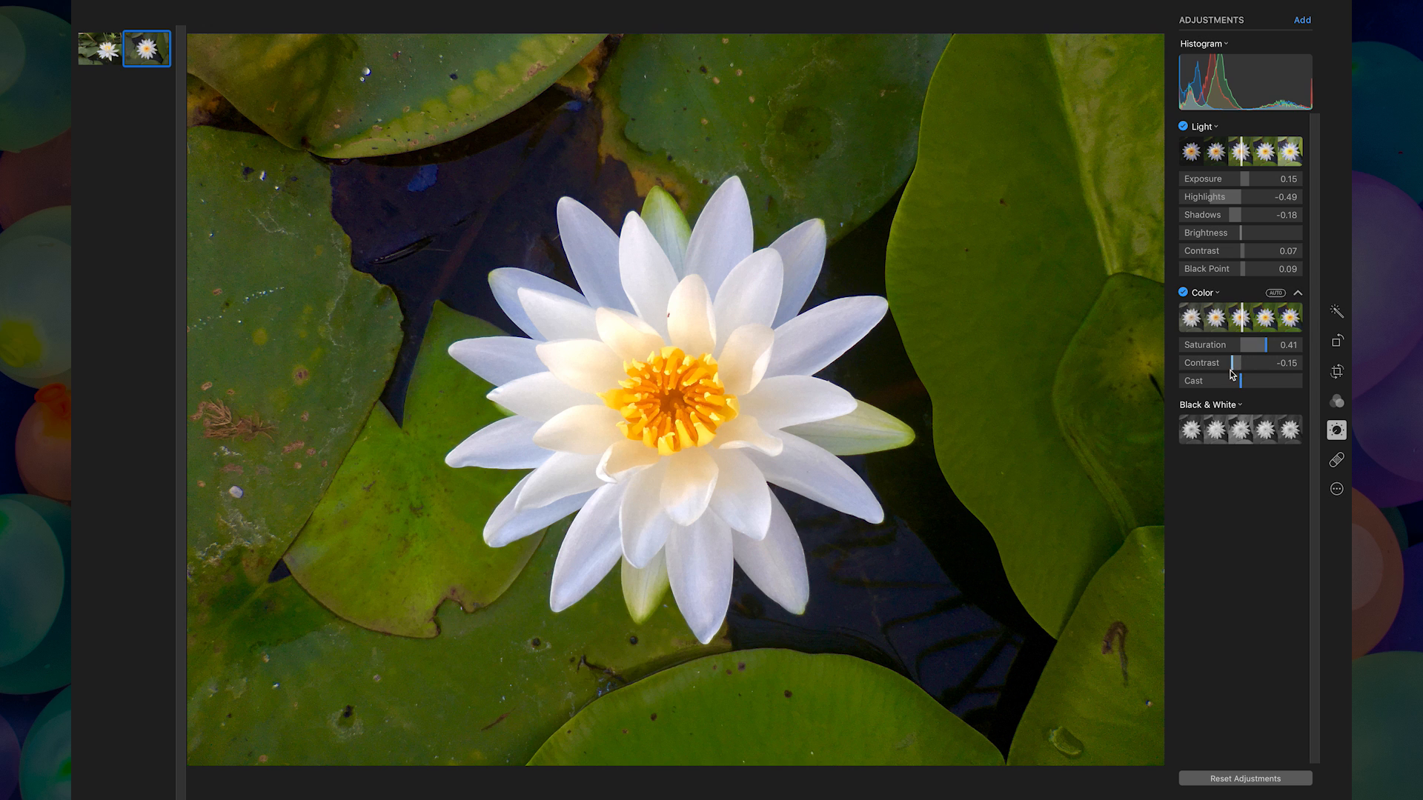
# Step: Convert the photo to black and white with Intensity 0.36, Neutrals -0.44 and Tone -0.74
pyautogui.rightClick(1180, 413)
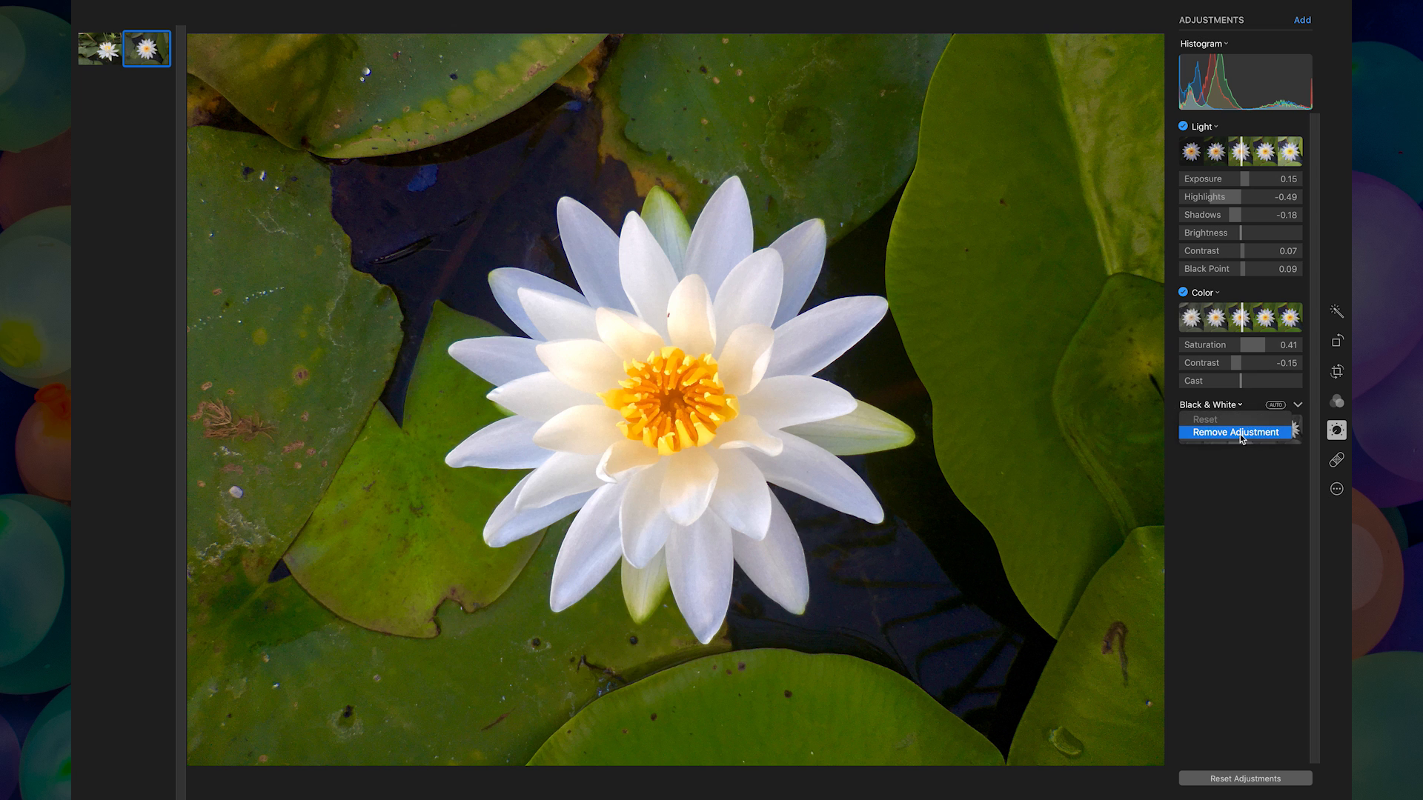
pyautogui.click(1248, 409)
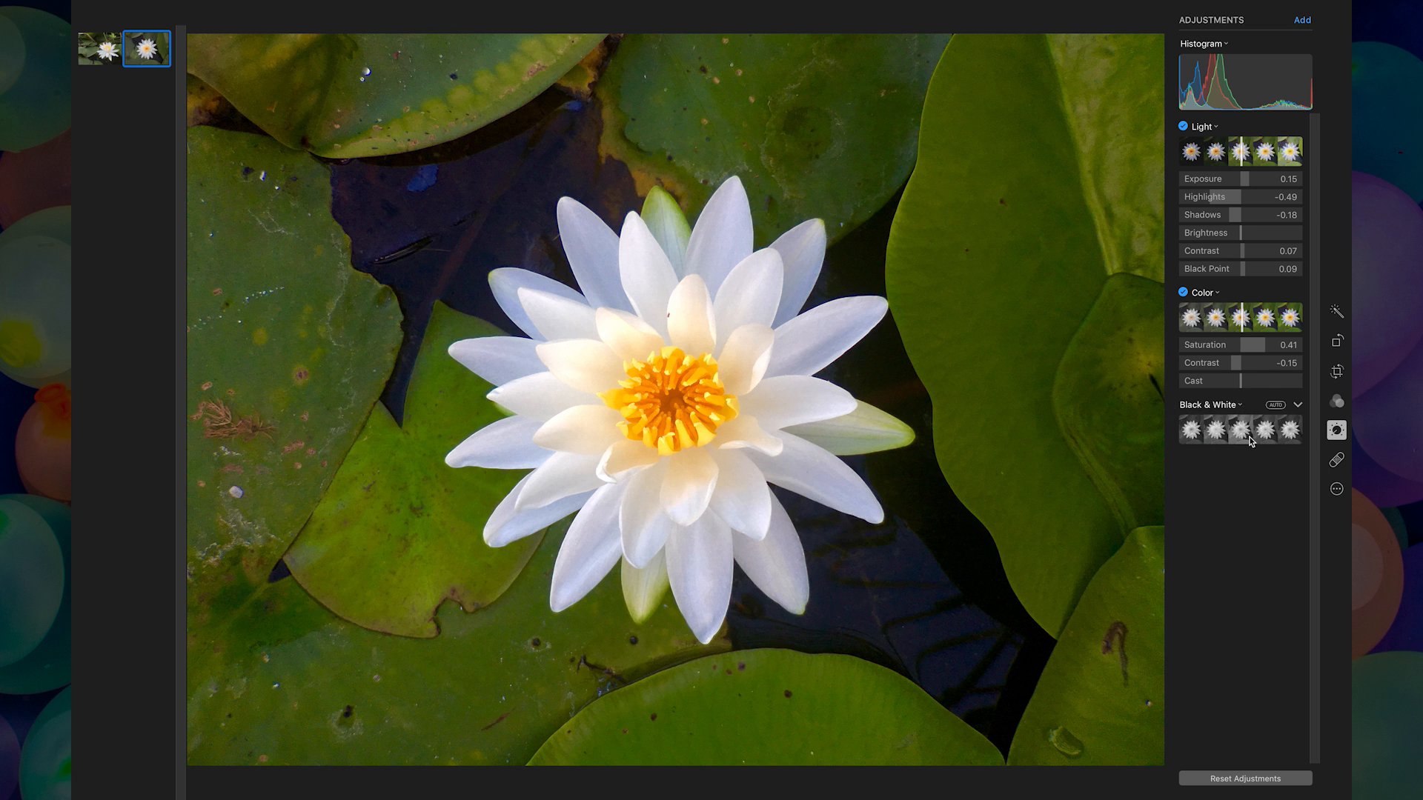
pyautogui.click(1247, 439)
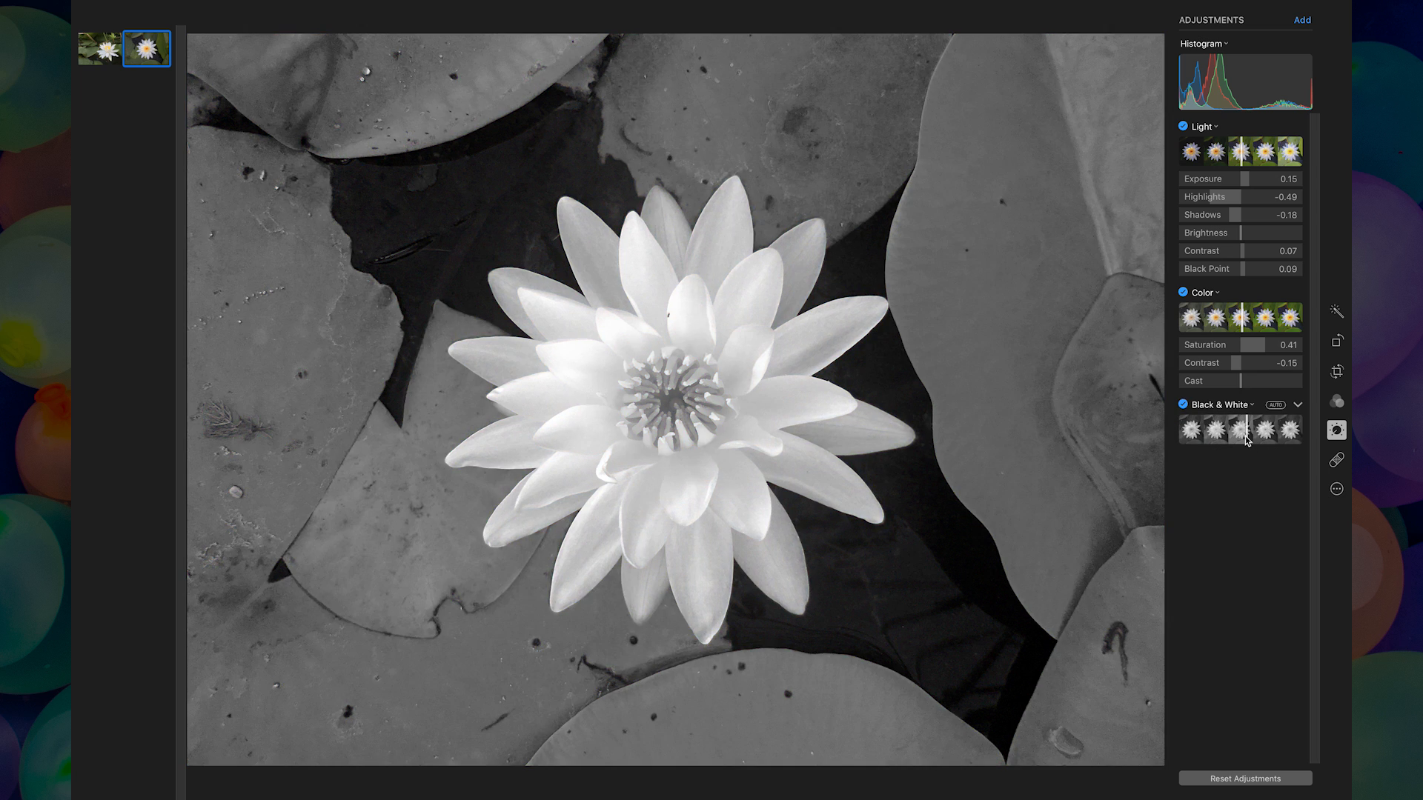
pyautogui.click(1298, 407)
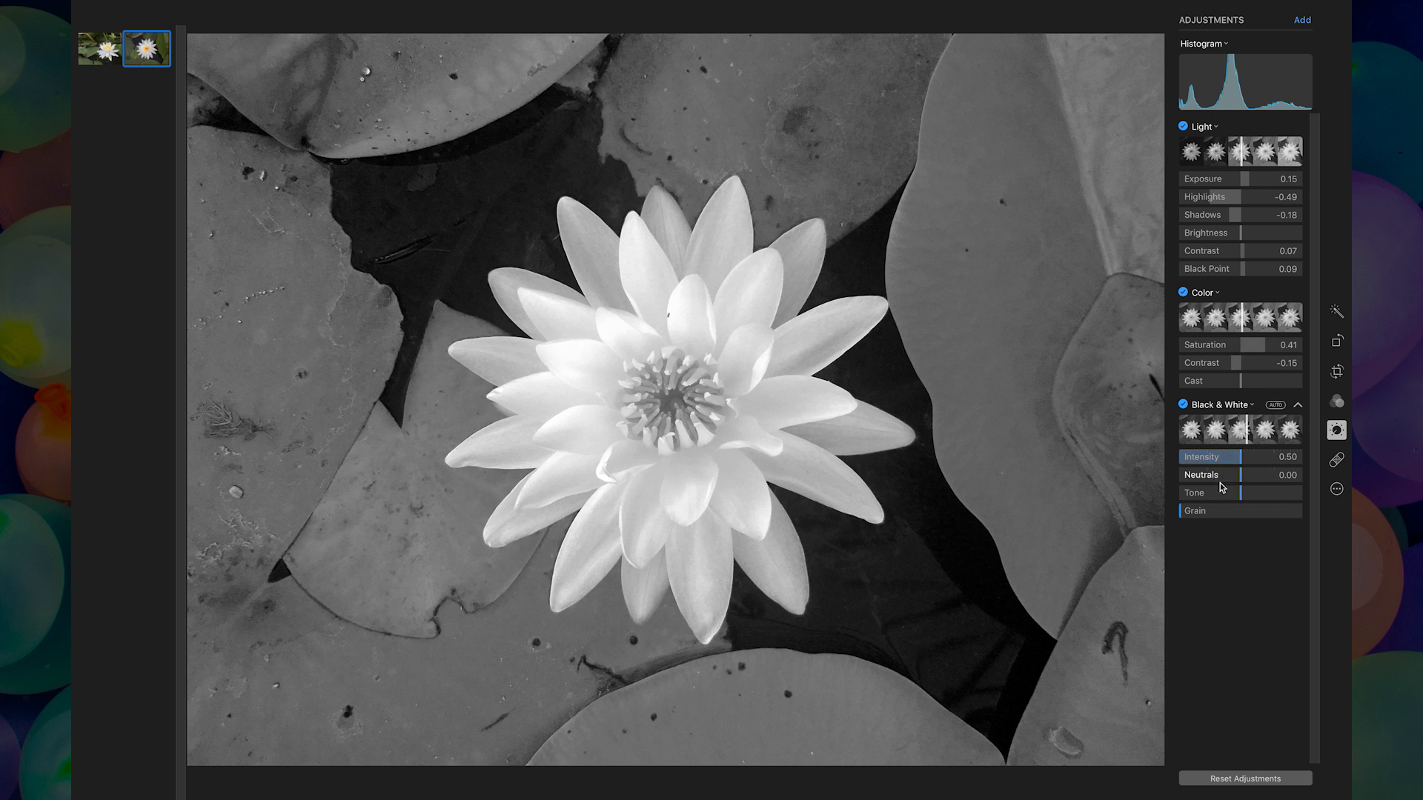
pyautogui.moveTo(1241, 478); pyautogui.dragTo(1196, 506)
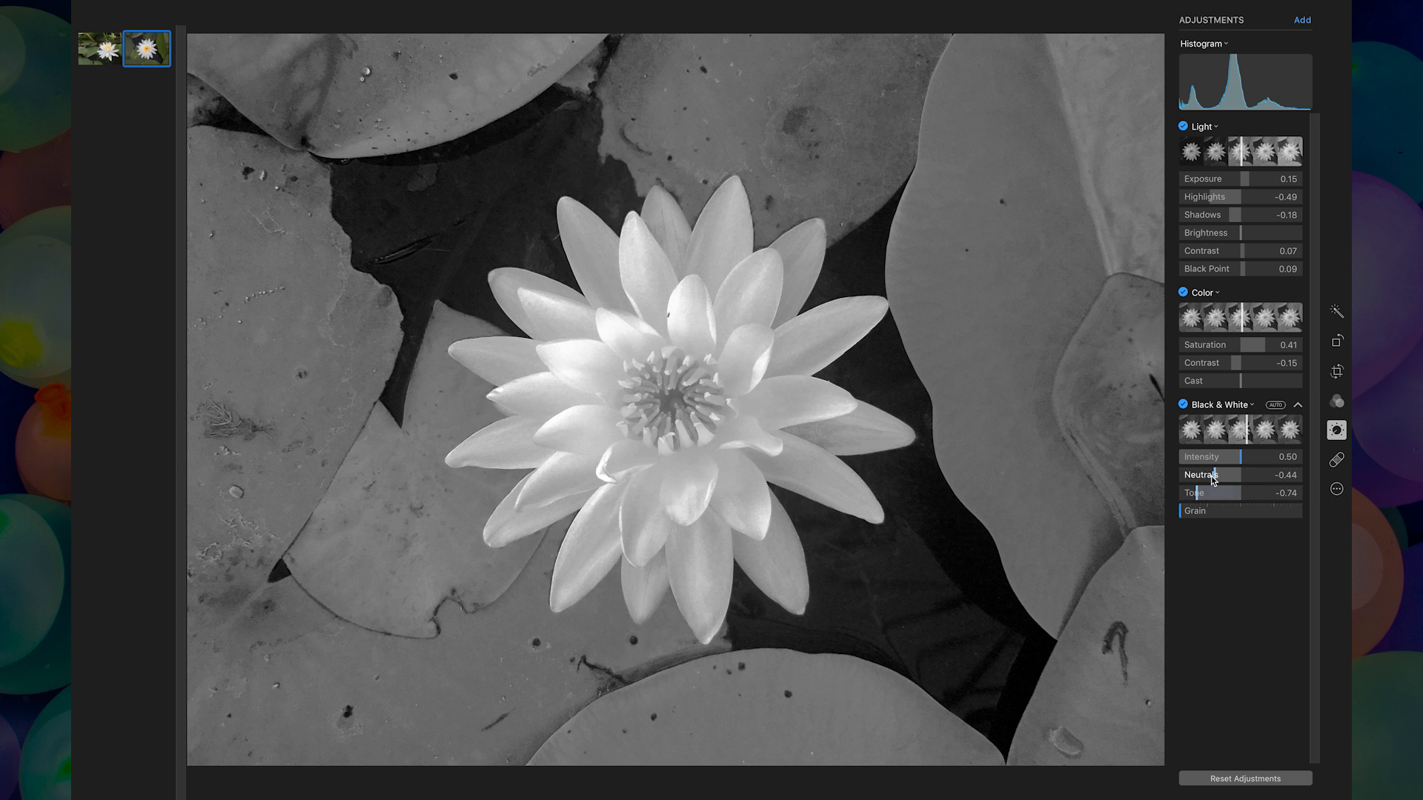
pyautogui.moveTo(1240, 457)
pyautogui.mouseDown()
pyautogui.moveTo(1205, 464)
pyautogui.moveTo(1244, 467)
pyautogui.moveTo(1225, 472)
pyautogui.mouseUp()
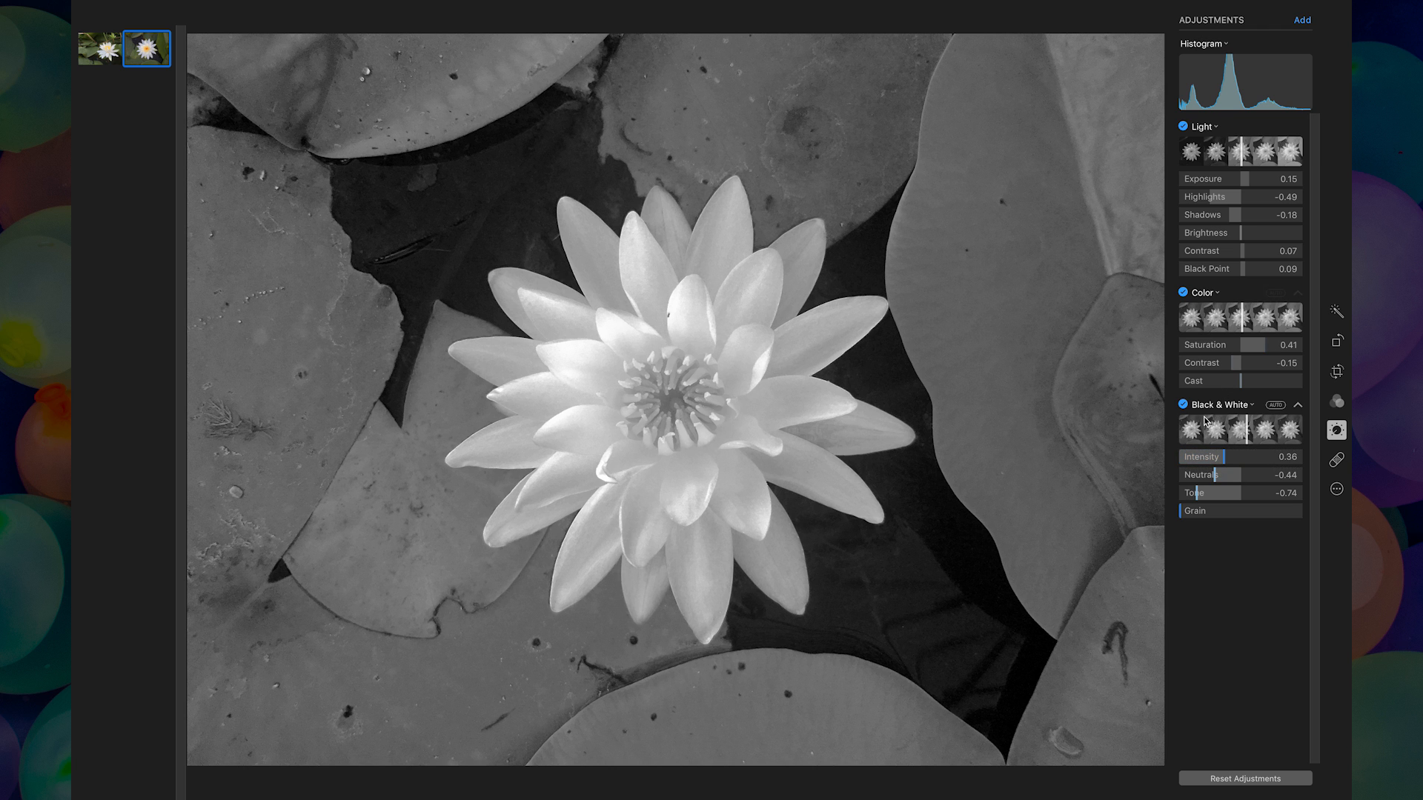
# Step: Turn off the Black & White adjustment and compare the photo with and without the Color adjustments, leaving Color on
pyautogui.click(1183, 405)
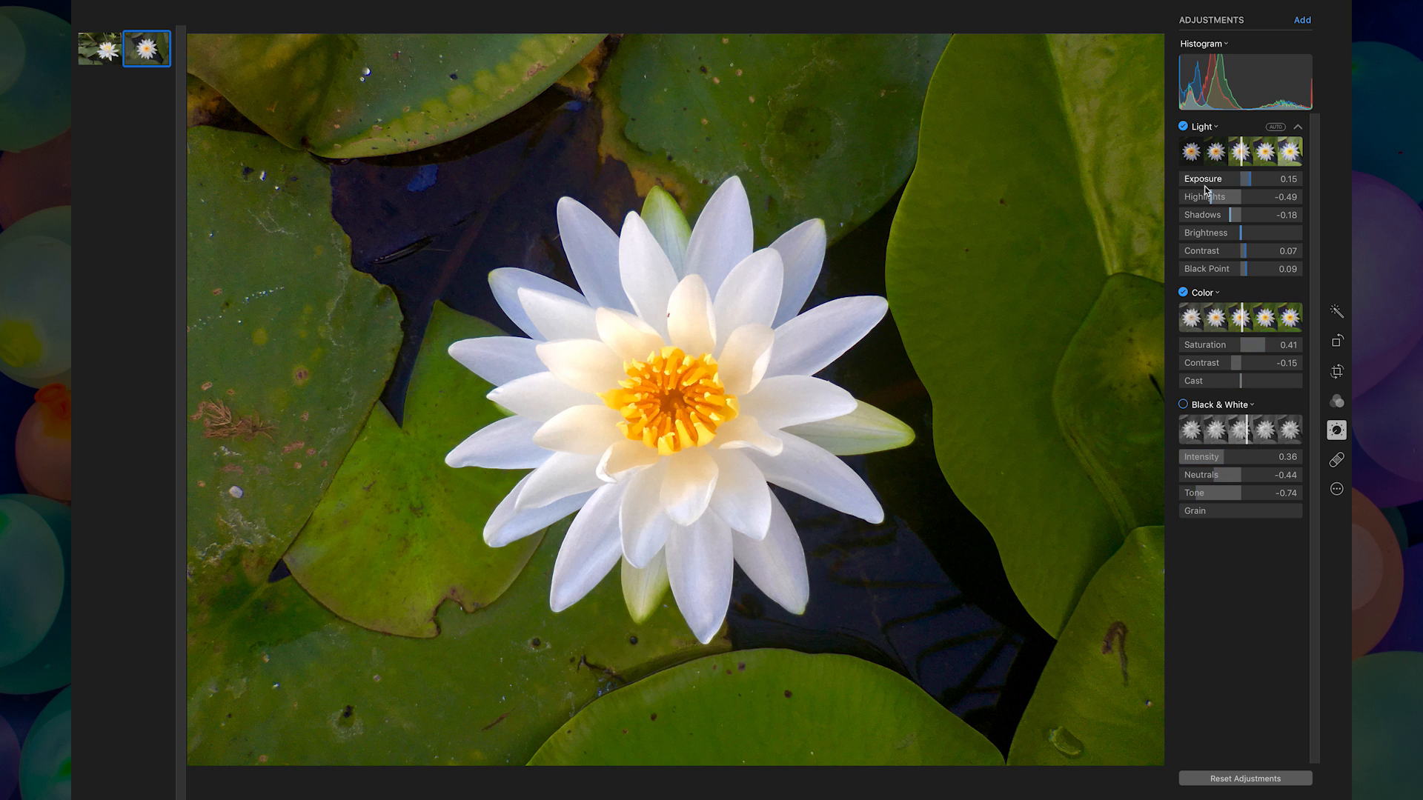
pyautogui.click(1184, 293)
pyautogui.click(1183, 293)
pyautogui.click(1184, 293)
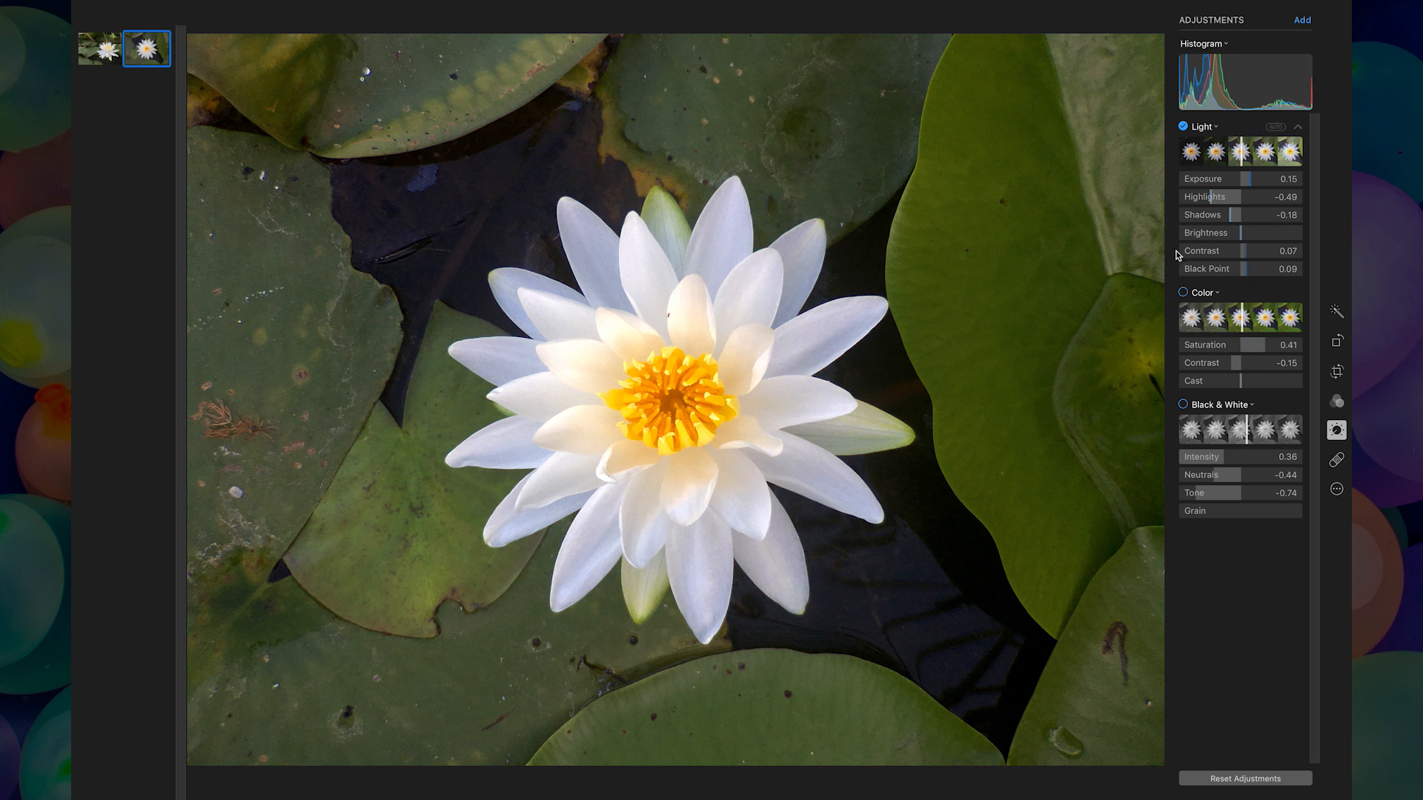
pyautogui.click(1184, 292)
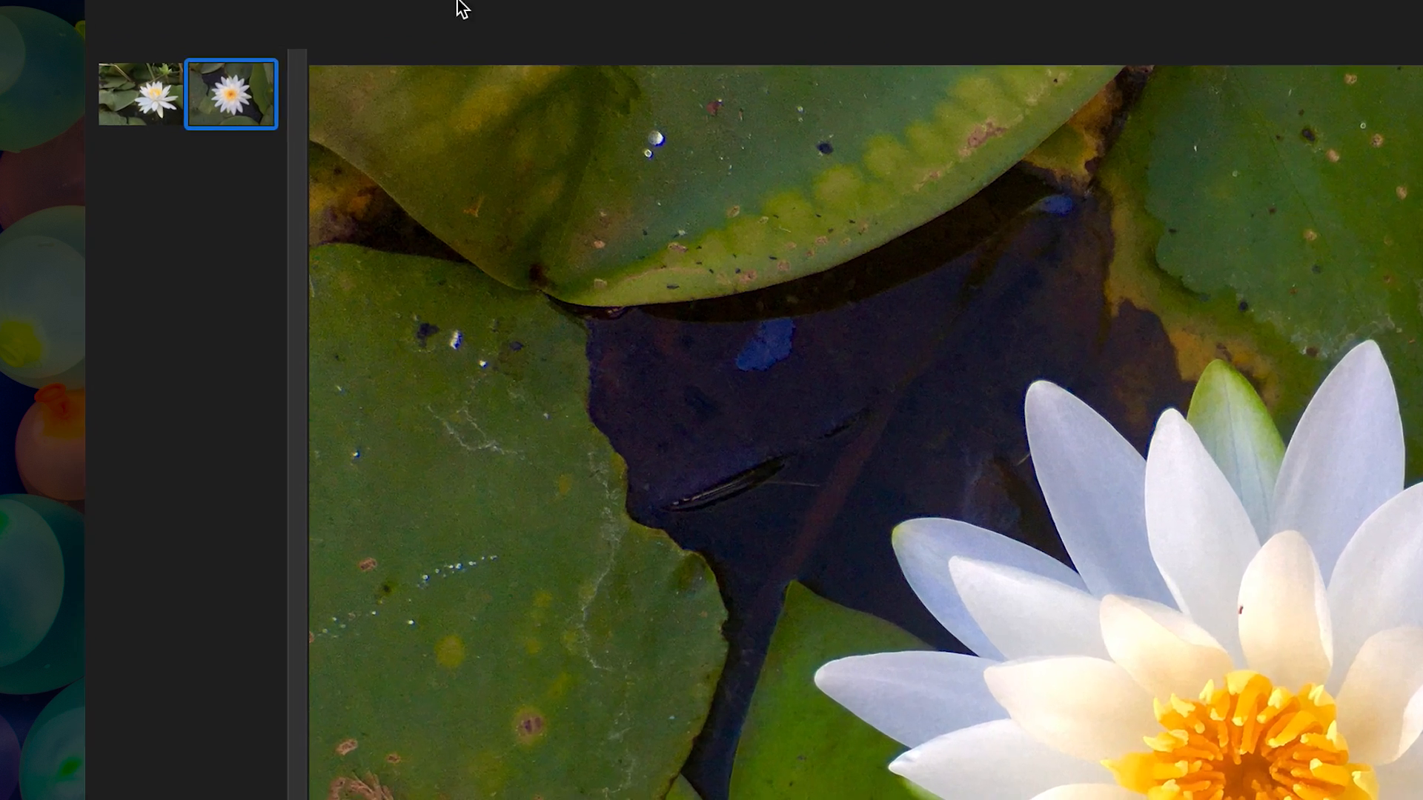
# Step: Duplicate the edited water lily photo
pyautogui.moveTo(260, 1)
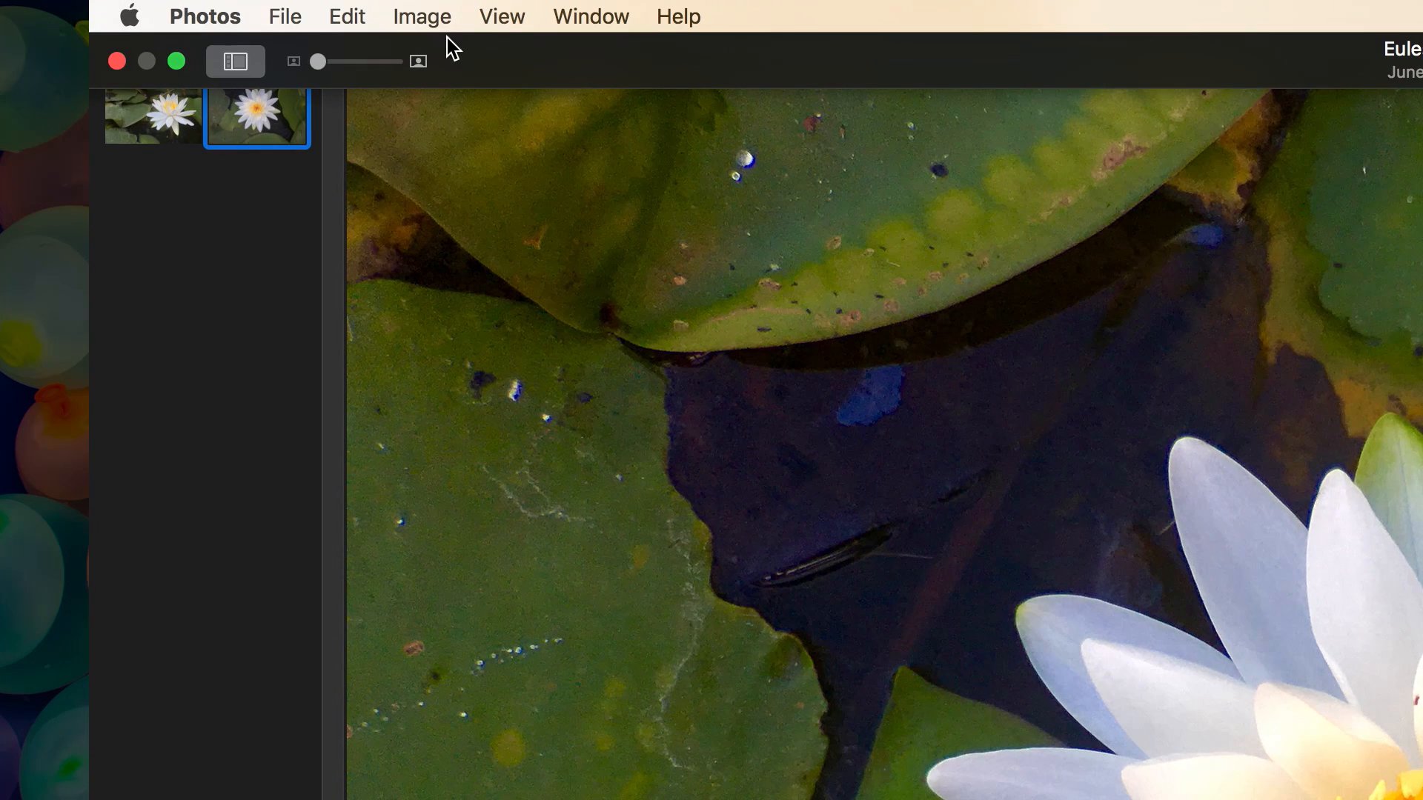
pyautogui.click(424, 18)
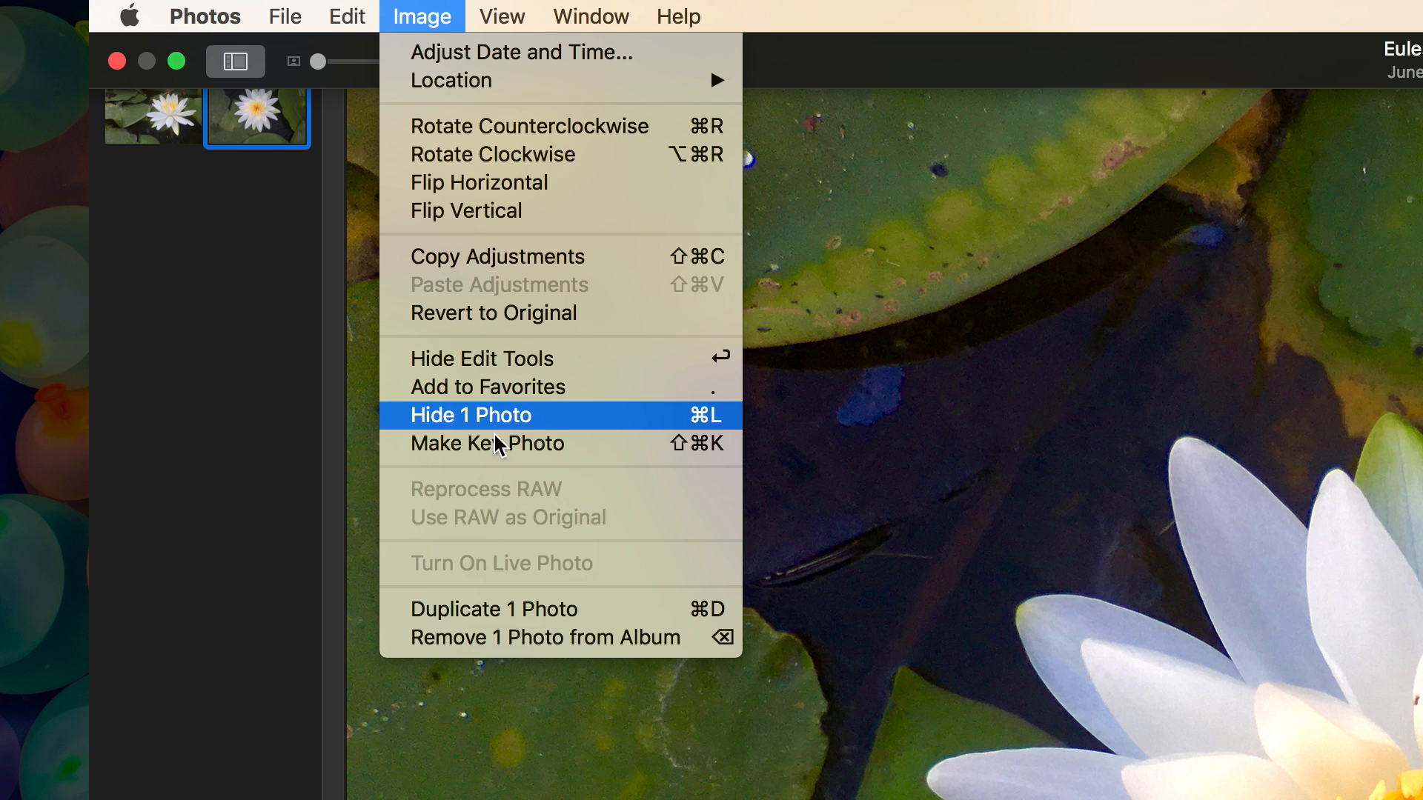
pyautogui.click(711, 612)
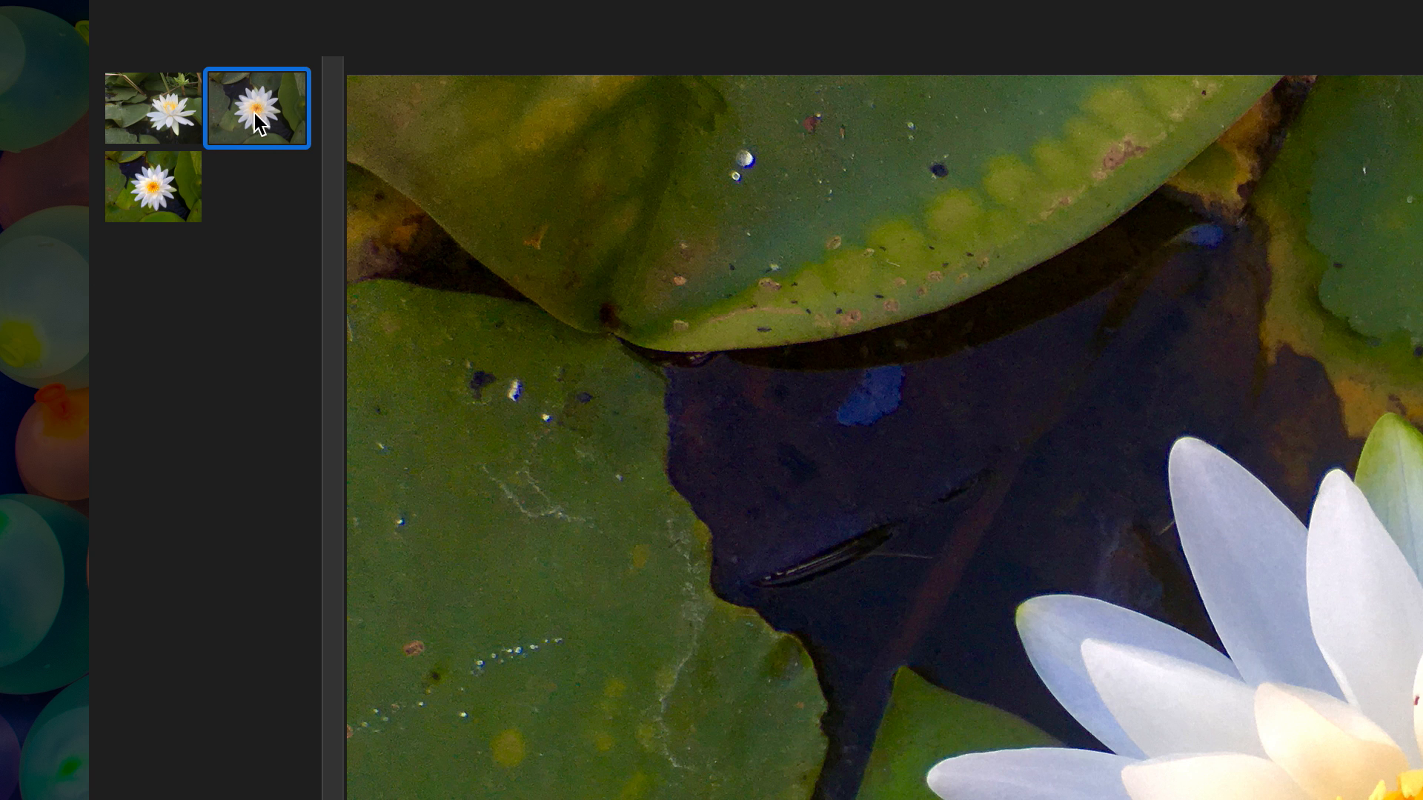
# Step: Compare the duplicate with the photo it was made from, switching back and forth and ending on the first version
pyautogui.click(147, 194)
pyautogui.click(281, 107)
pyautogui.click(176, 179)
pyautogui.click(278, 117)
pyautogui.click(184, 190)
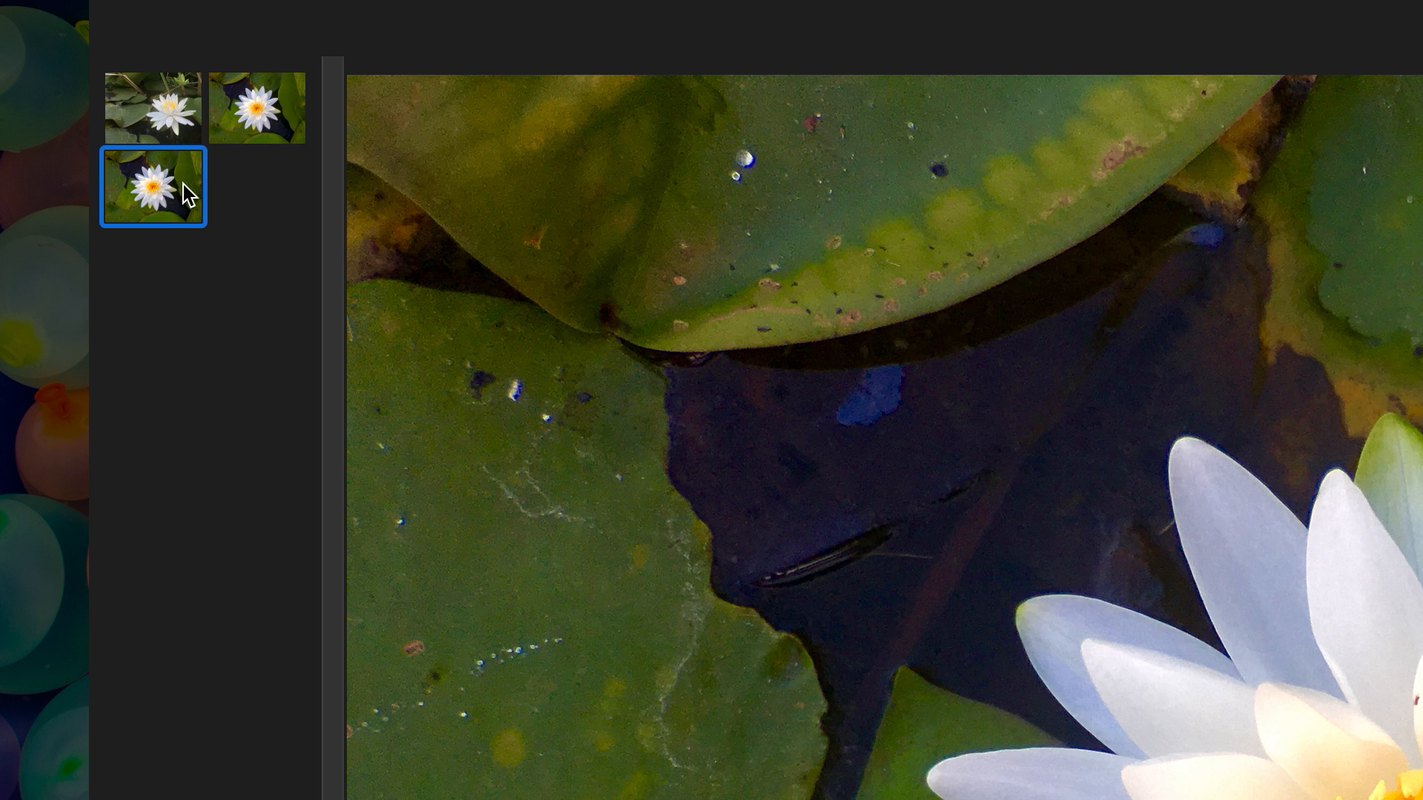
pyautogui.click(263, 138)
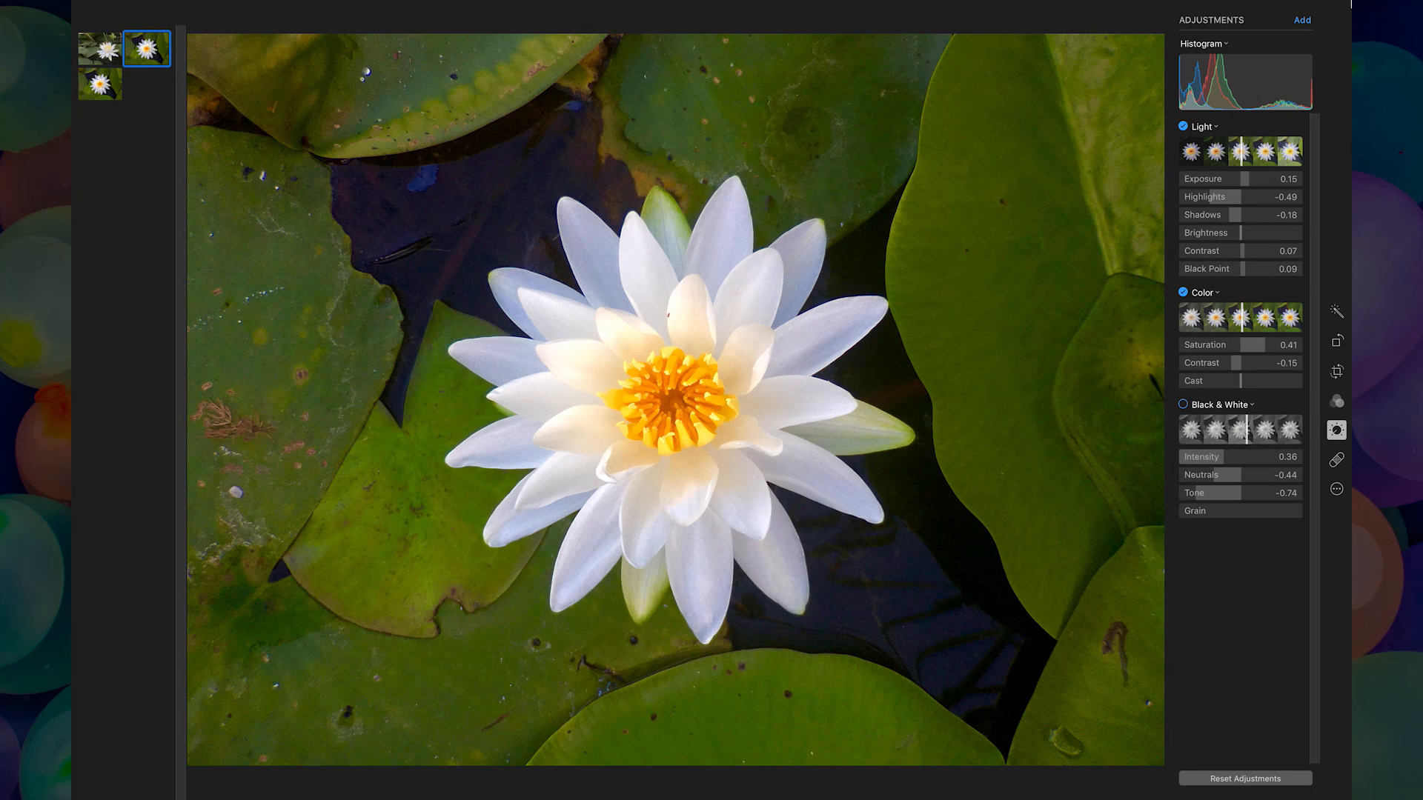
# Step: Revert the first version of the photo to its original state and compare it with the edited duplicate
pyautogui.moveTo(856, 5)
pyautogui.click(1272, 29)
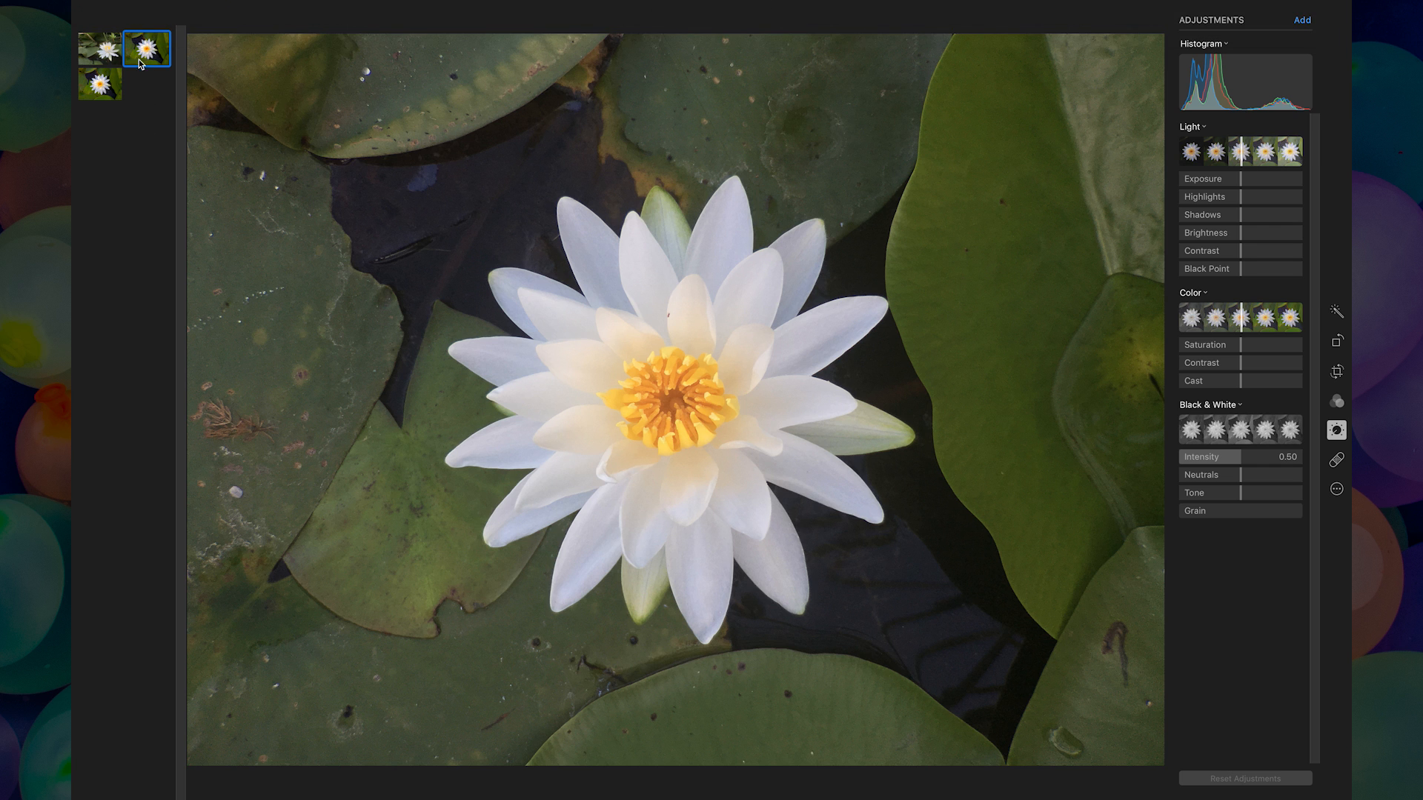
pyautogui.click(109, 86)
pyautogui.click(146, 51)
# Step: Duplicate the edited copy and set the new copy's Color Cast to 0.08
pyautogui.click(108, 89)
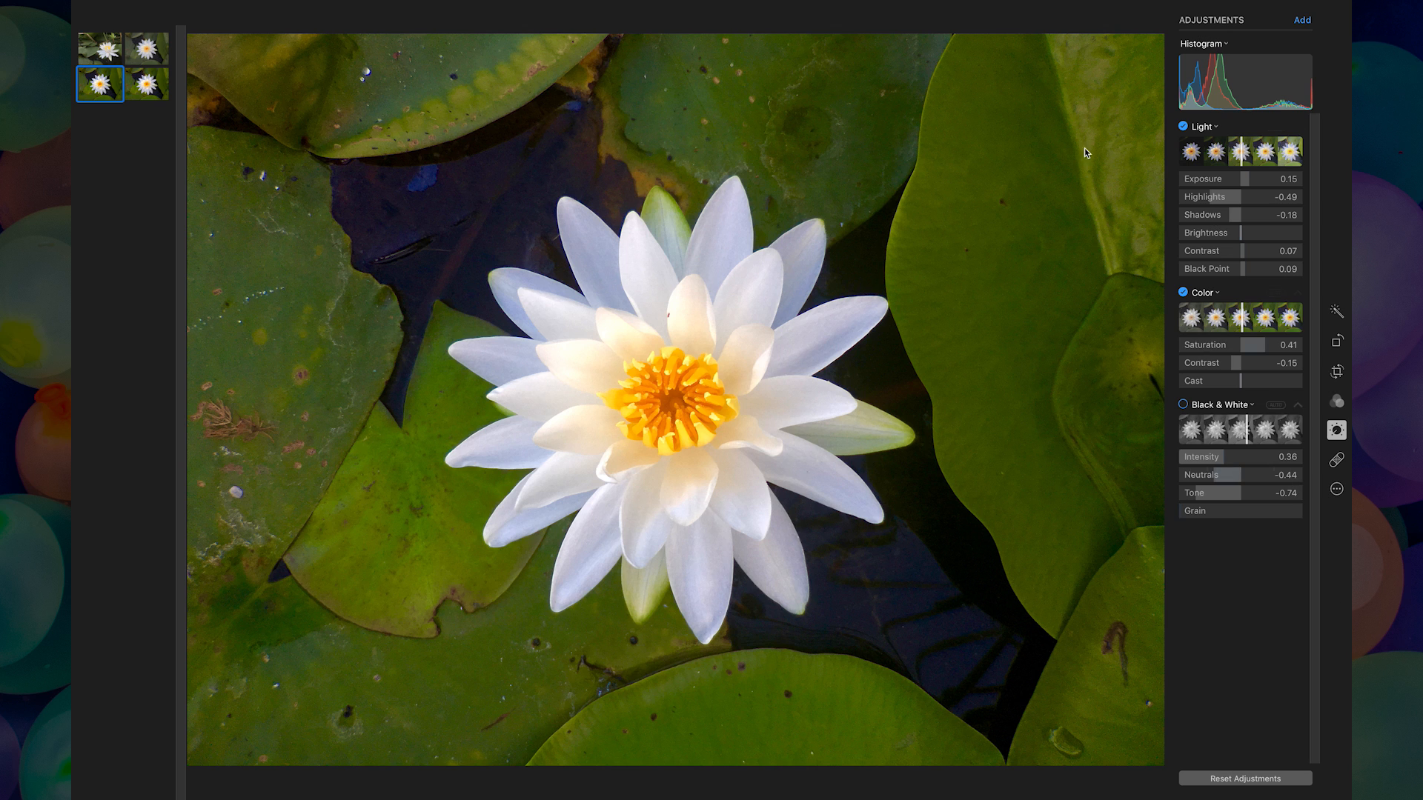
pyautogui.click(152, 88)
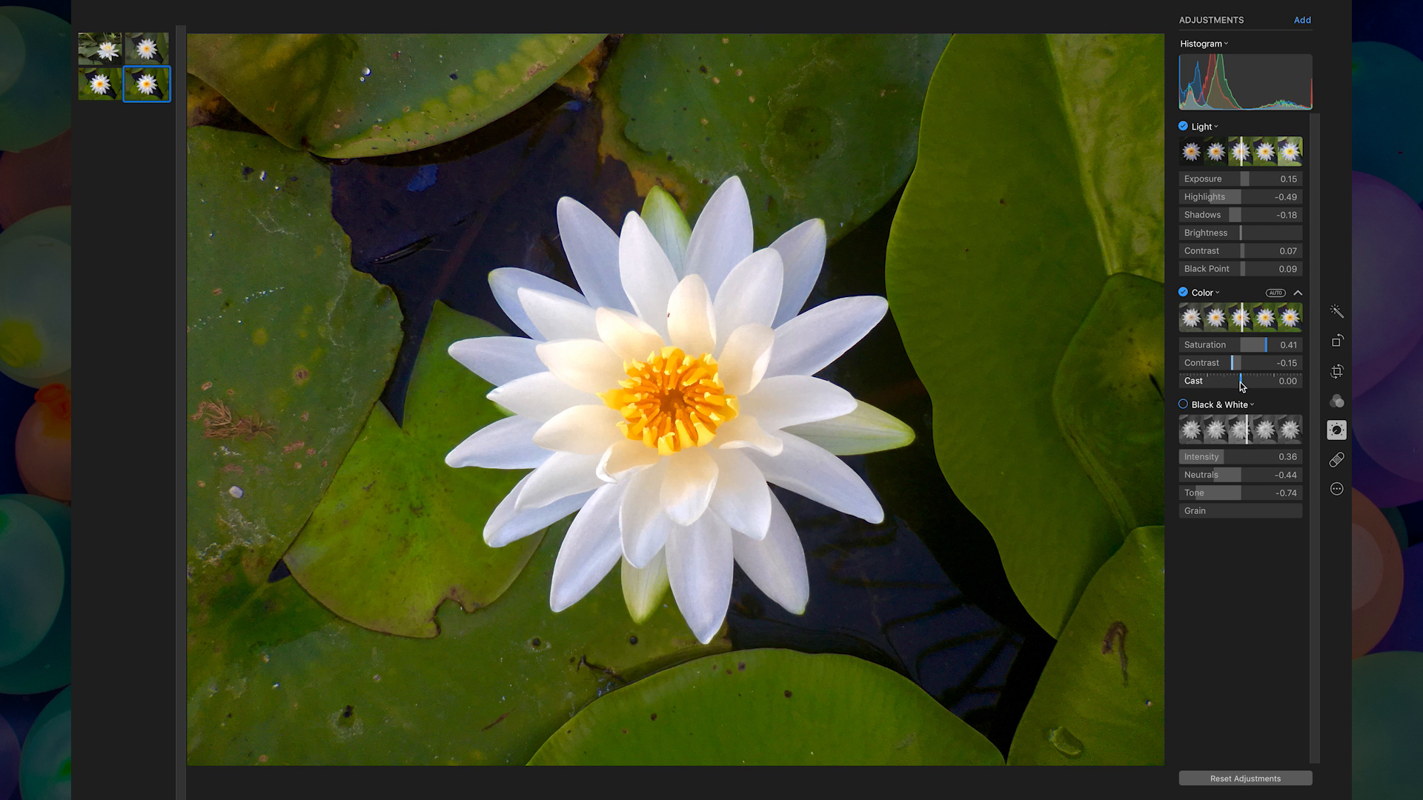
pyautogui.moveTo(1241, 386)
pyautogui.mouseDown()
pyautogui.moveTo(1202, 385)
pyautogui.moveTo(1303, 384)
pyautogui.moveTo(1201, 384)
pyautogui.moveTo(1289, 384)
pyautogui.moveTo(1212, 388)
pyautogui.mouseUp()
pyautogui.moveTo(1212, 387); pyautogui.dragTo(1247, 385)
# Step: Add the Levels adjustment and darken the shadows and brighten the highlights by moving the black and white points inward
pyautogui.click(1302, 22)
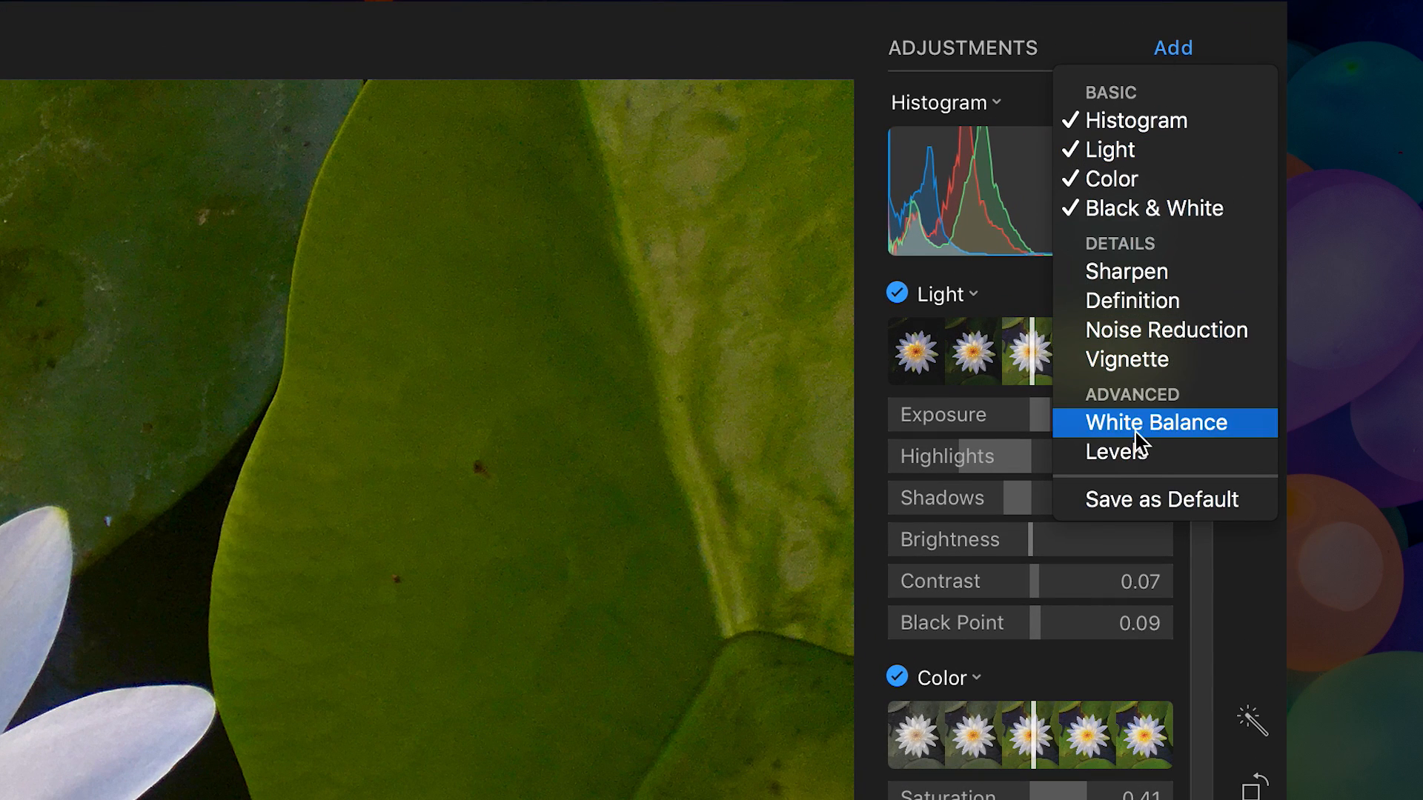
pyautogui.click(1118, 454)
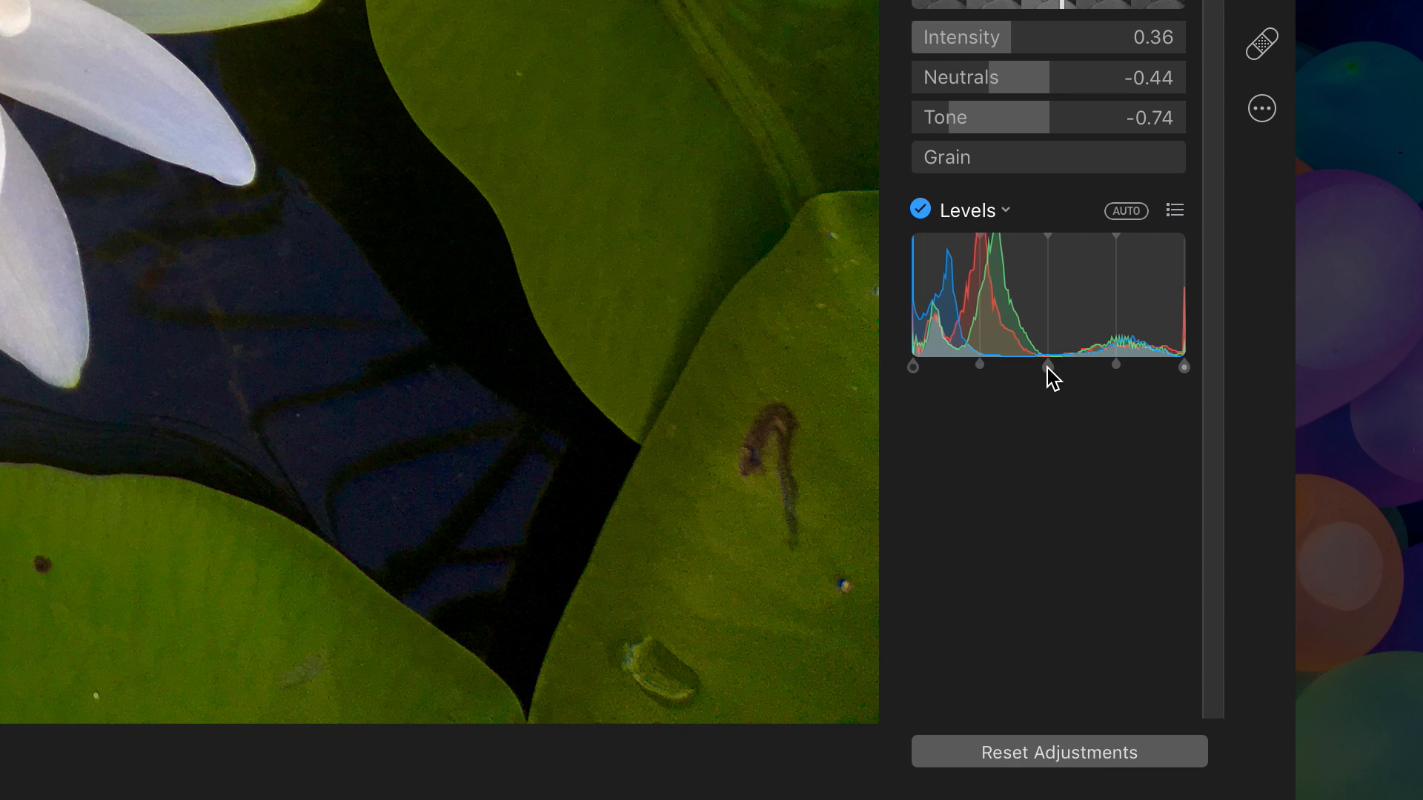
pyautogui.moveTo(983, 370)
pyautogui.moveTo(918, 370); pyautogui.dragTo(937, 373)
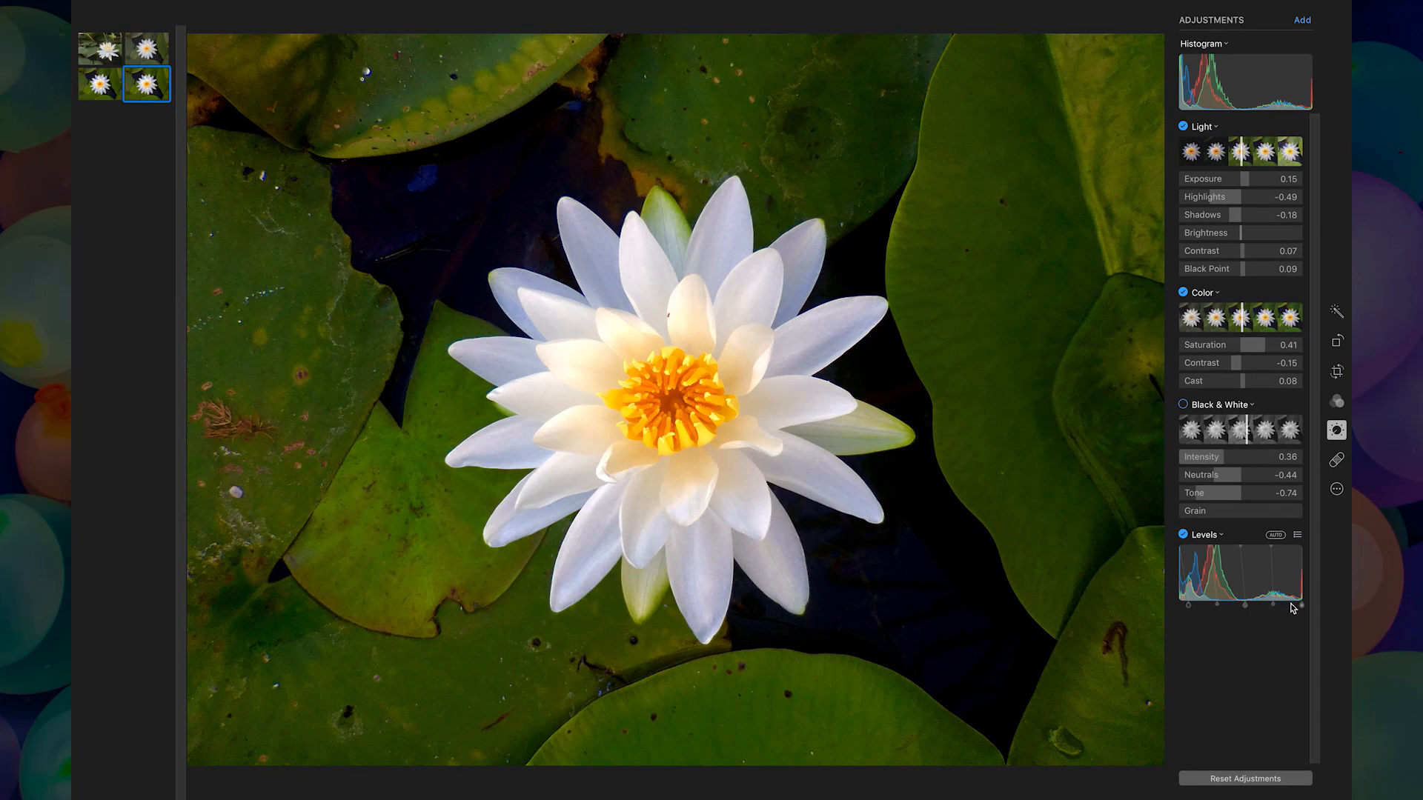
pyautogui.moveTo(1303, 607); pyautogui.dragTo(1290, 611)
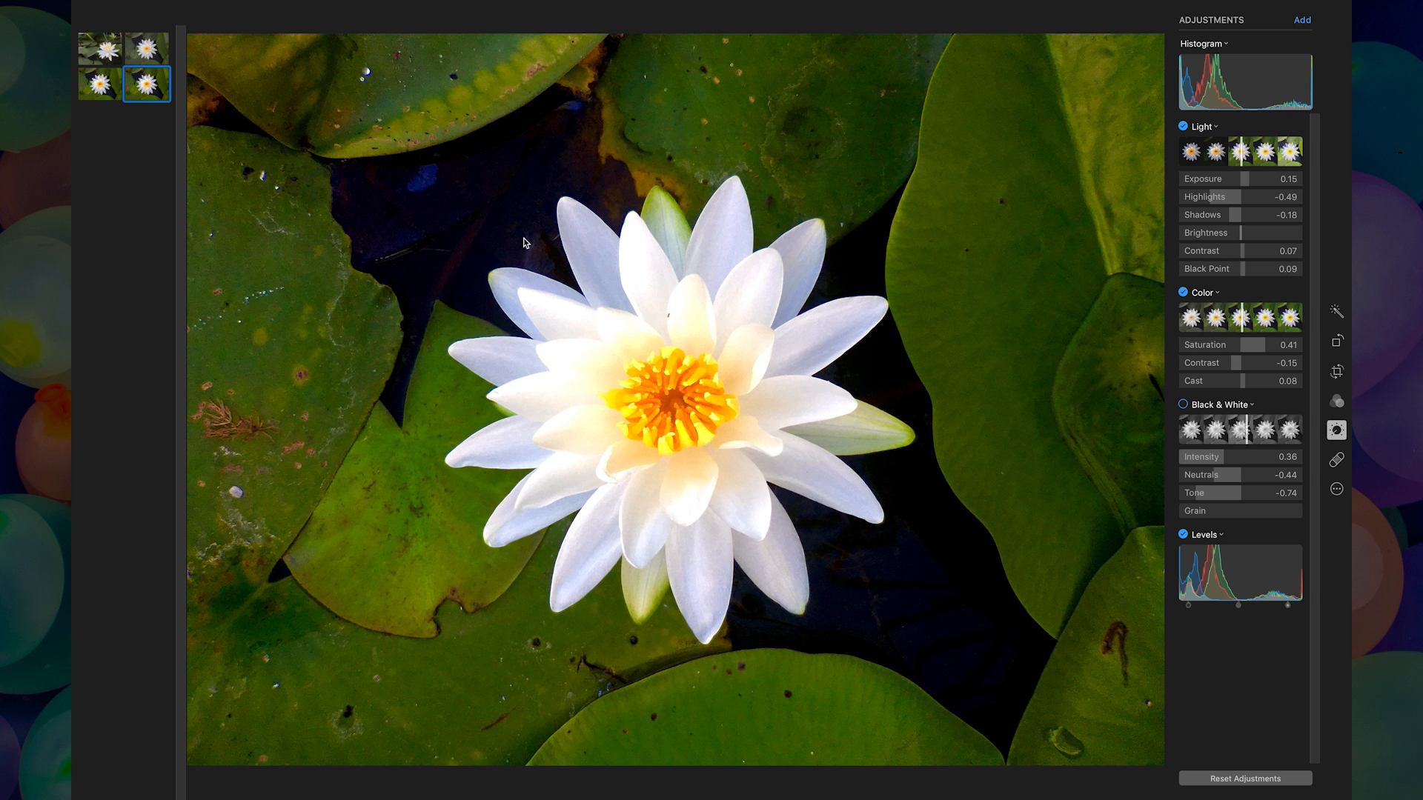
# Step: Return the Levels white point to the end of its range and keep the black point only slightly above its minimum
pyautogui.moveTo(1280, 615)
pyautogui.moveTo(1291, 609); pyautogui.dragTo(1308, 607)
pyautogui.moveTo(1178, 609)
pyautogui.mouseDown()
pyautogui.moveTo(1164, 611)
pyautogui.moveTo(1182, 610)
pyautogui.mouseUp()
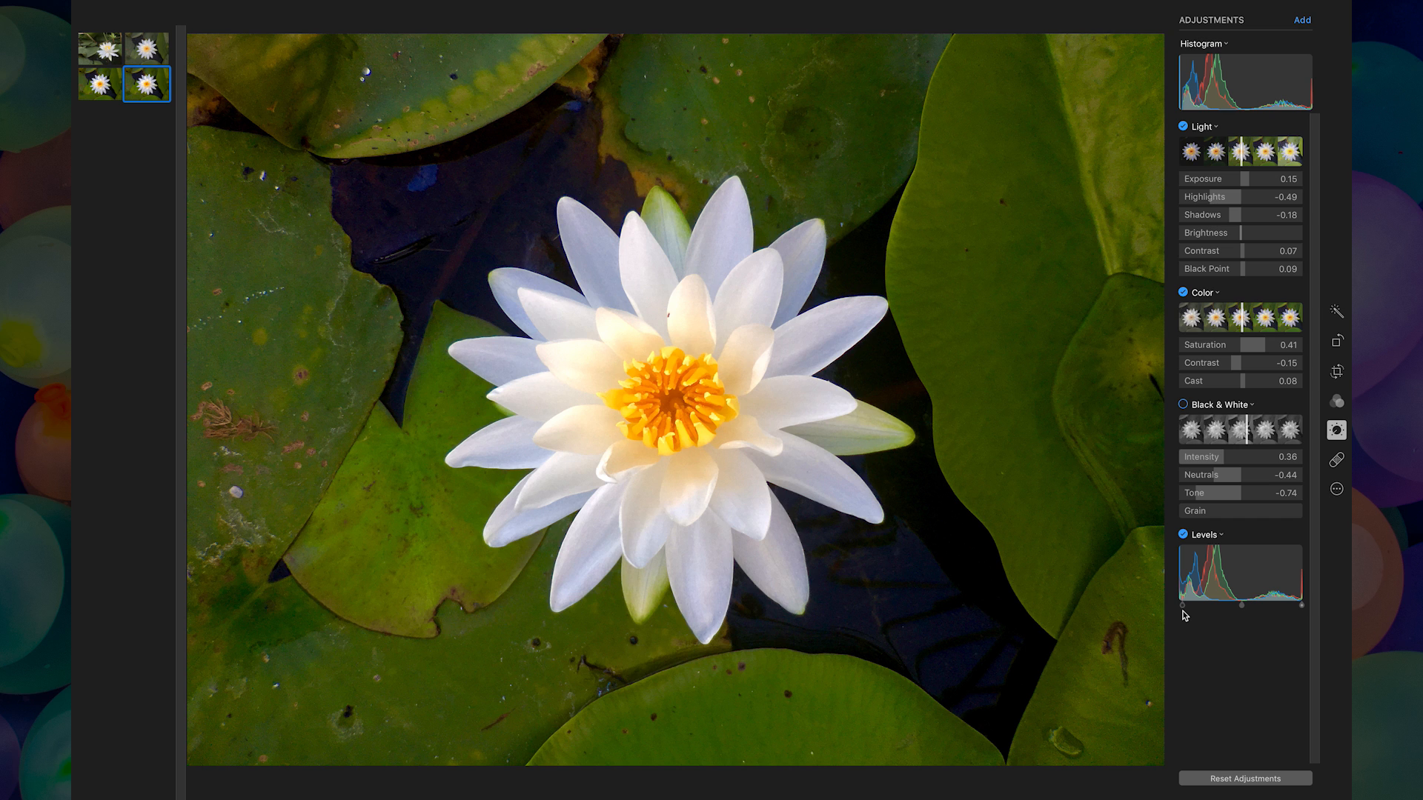
# Step: Switch Levels to the Red channel, raise its black point to about a third of the range and readjust its lighter tones
pyautogui.moveTo(1182, 568)
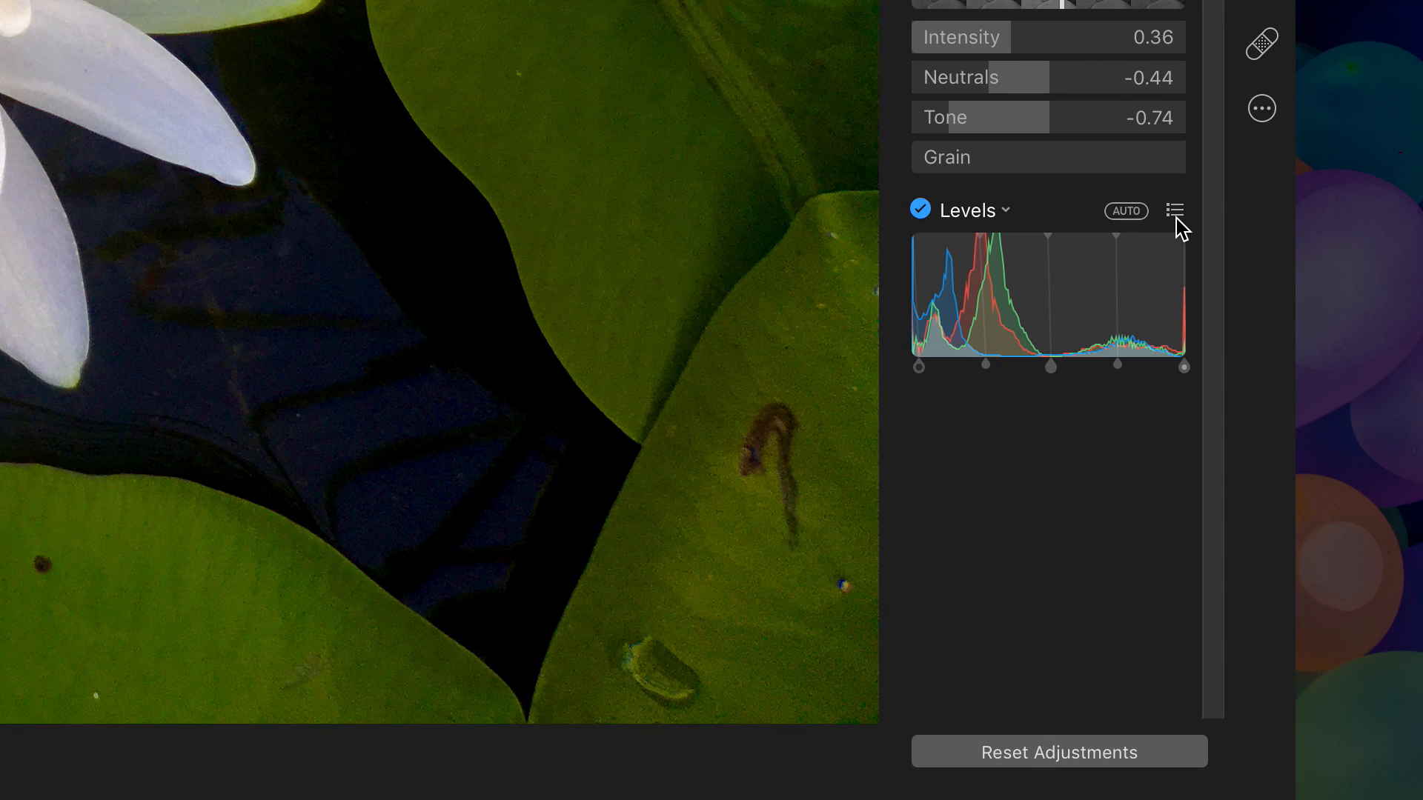
pyautogui.click(1177, 217)
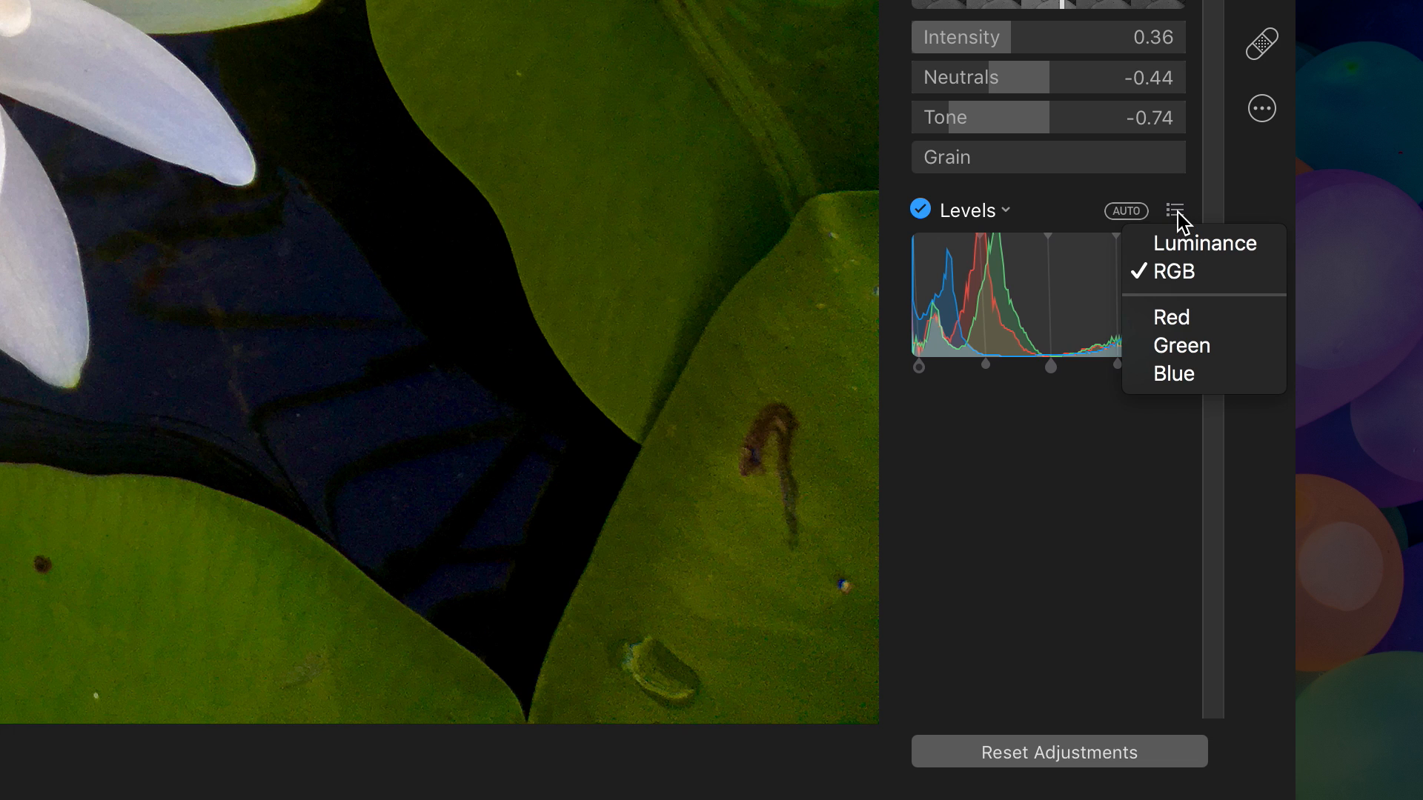
pyautogui.click(1185, 319)
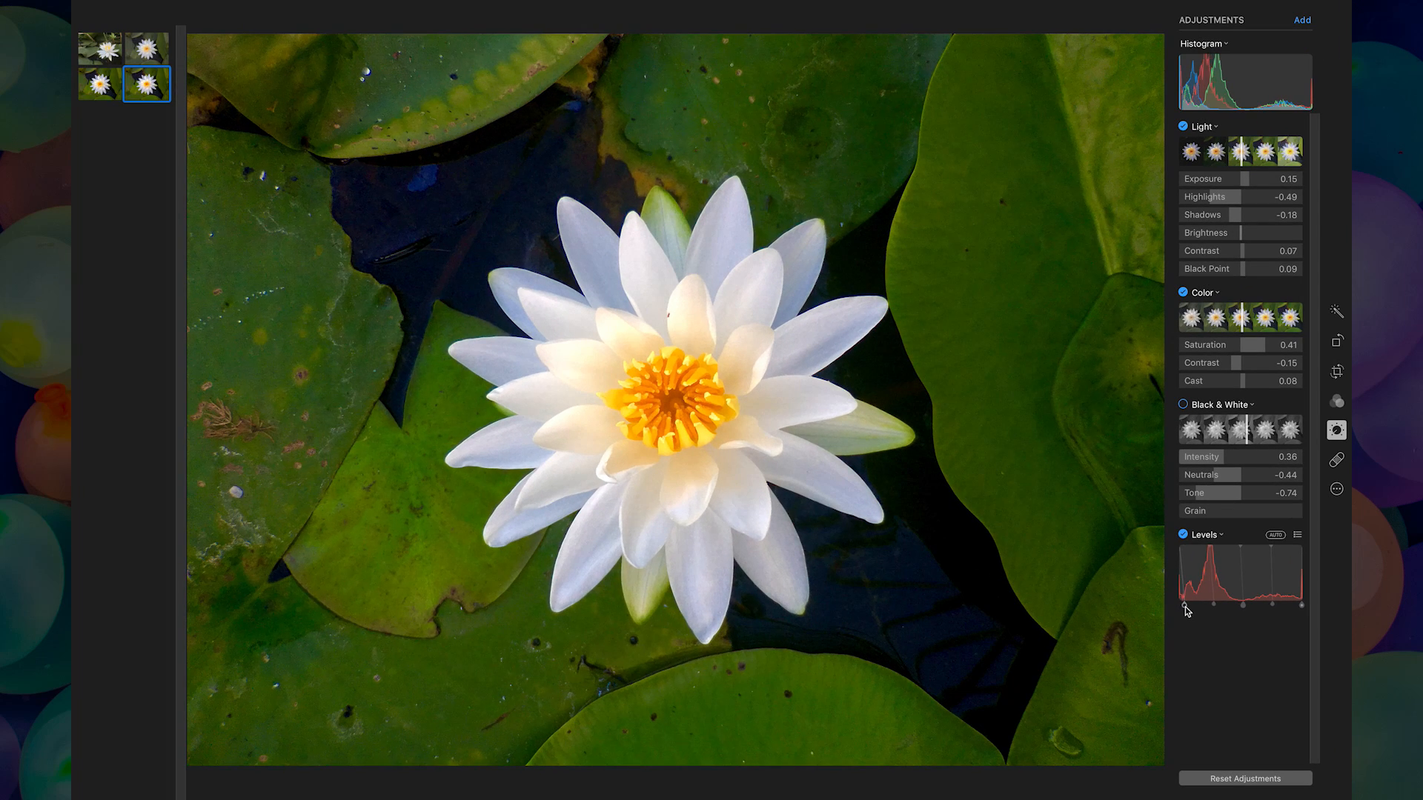
pyautogui.moveTo(1189, 609); pyautogui.dragTo(1281, 610)
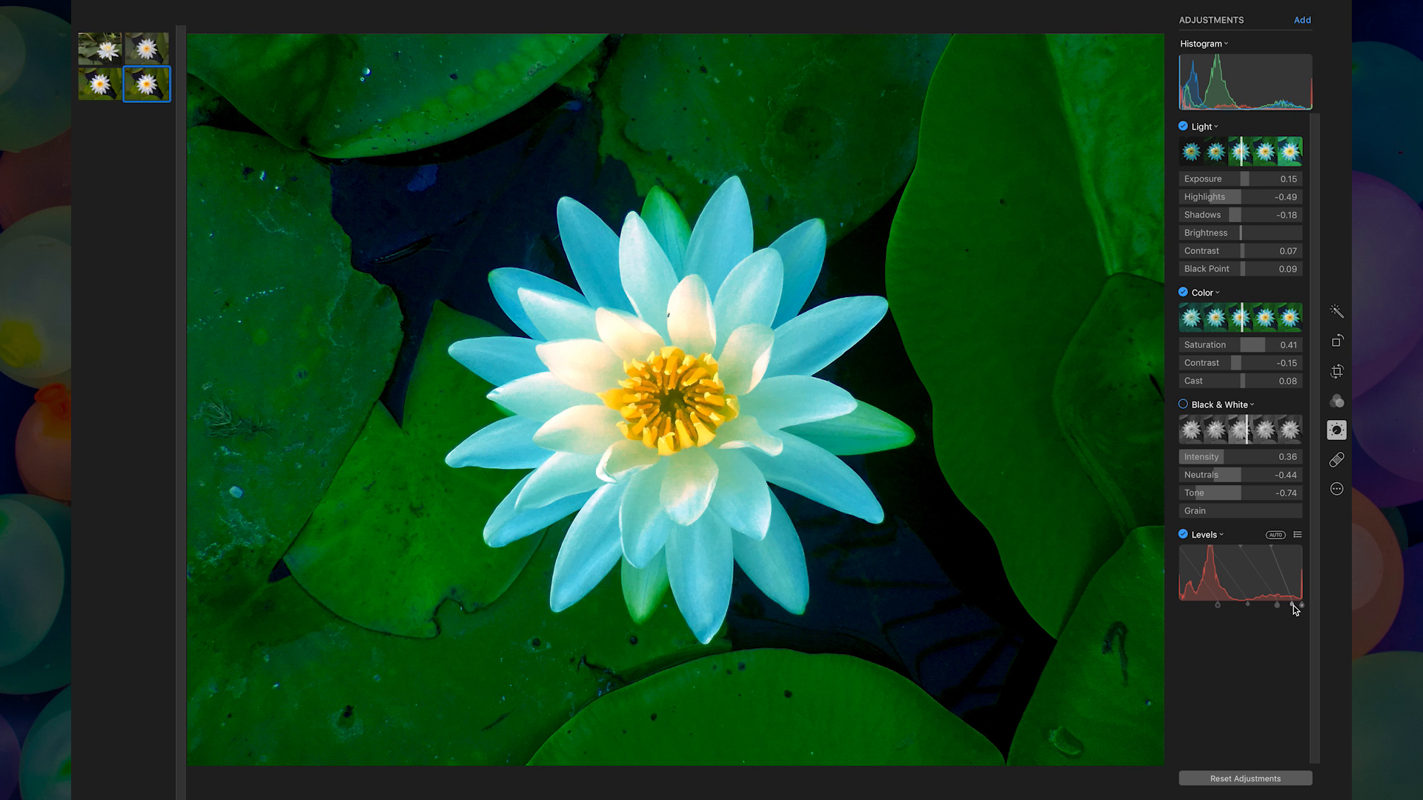
pyautogui.moveTo(1298, 606); pyautogui.dragTo(1256, 611)
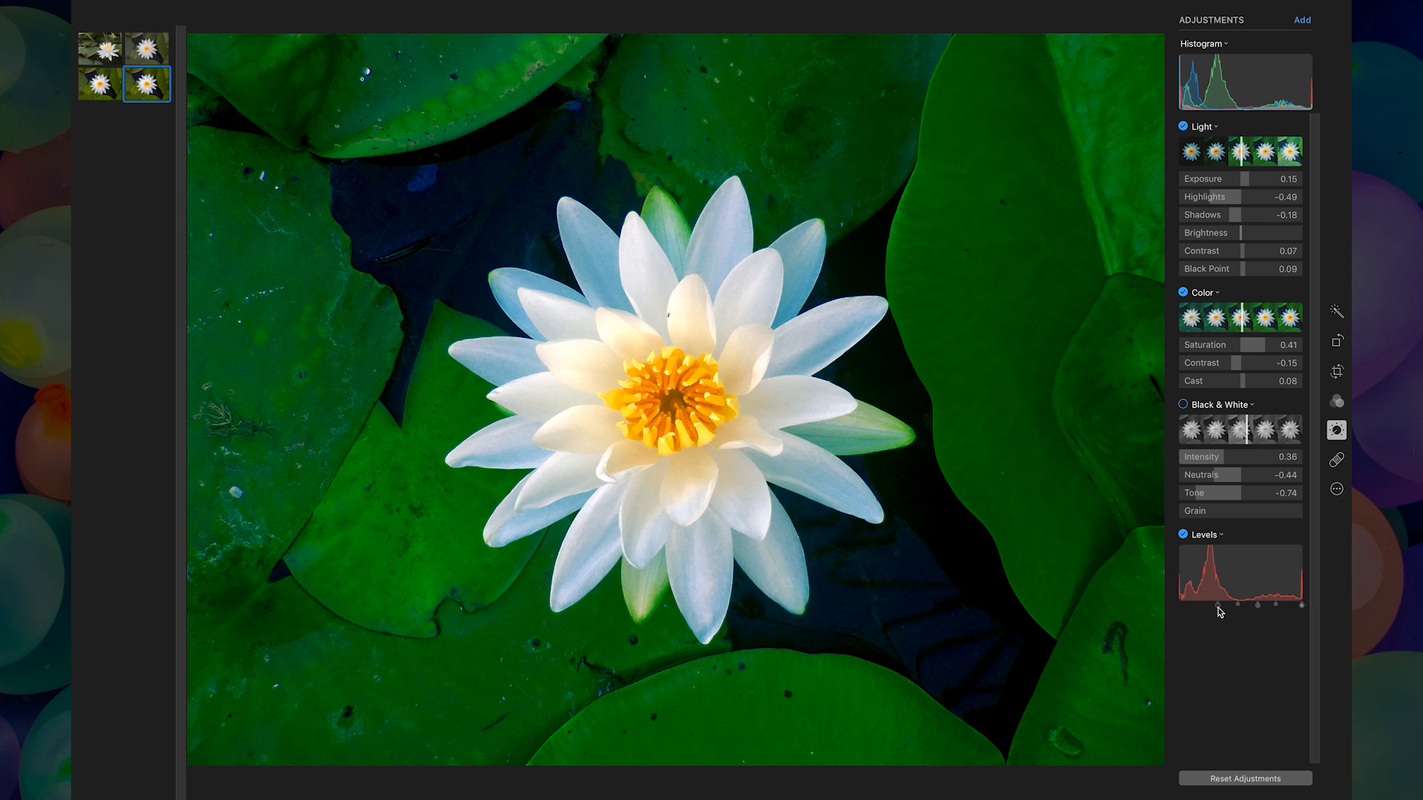
pyautogui.moveTo(1214, 606); pyautogui.dragTo(1218, 607)
# Step: Compare the photo with the previous edited copy, slightly lowering the red Levels black point in between
pyautogui.click(102, 92)
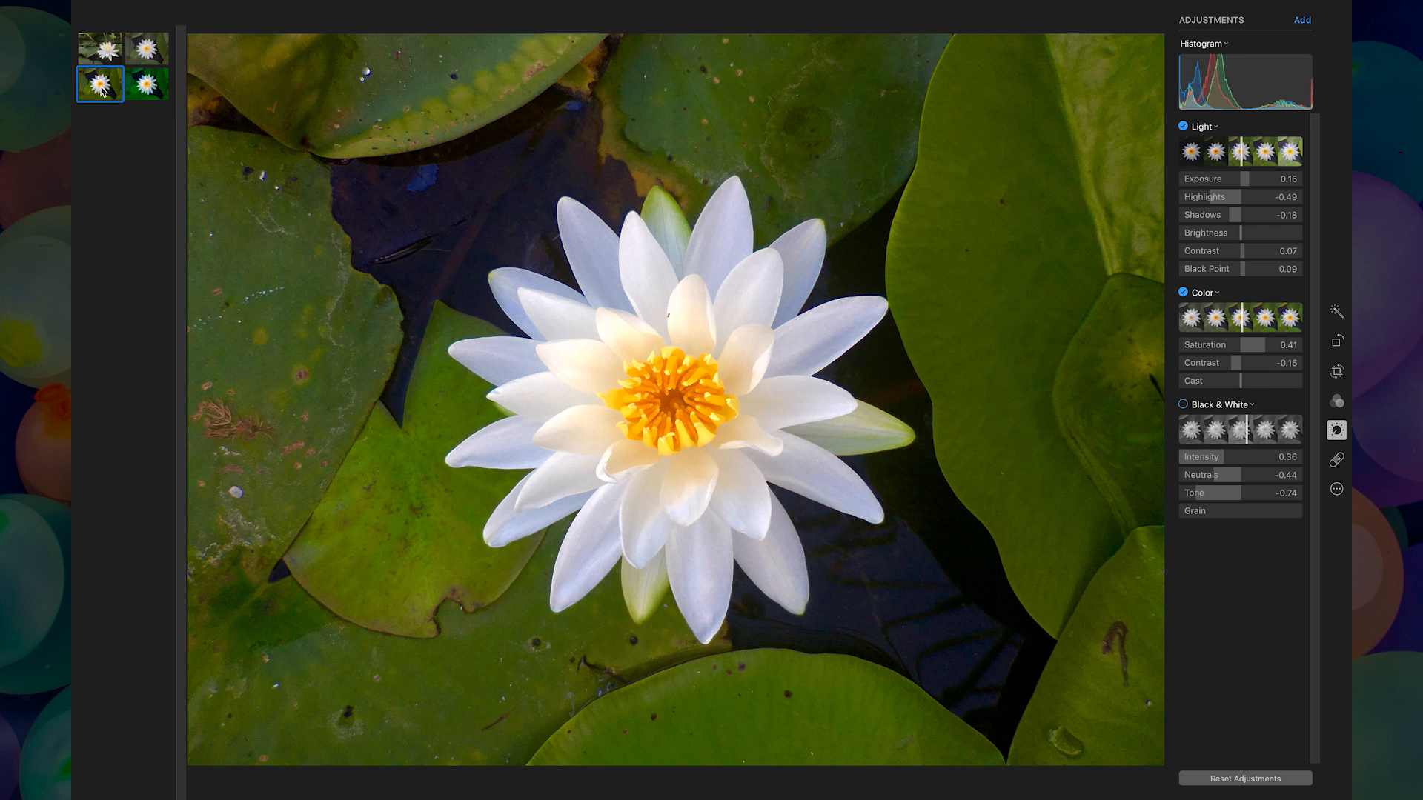
pyautogui.click(145, 90)
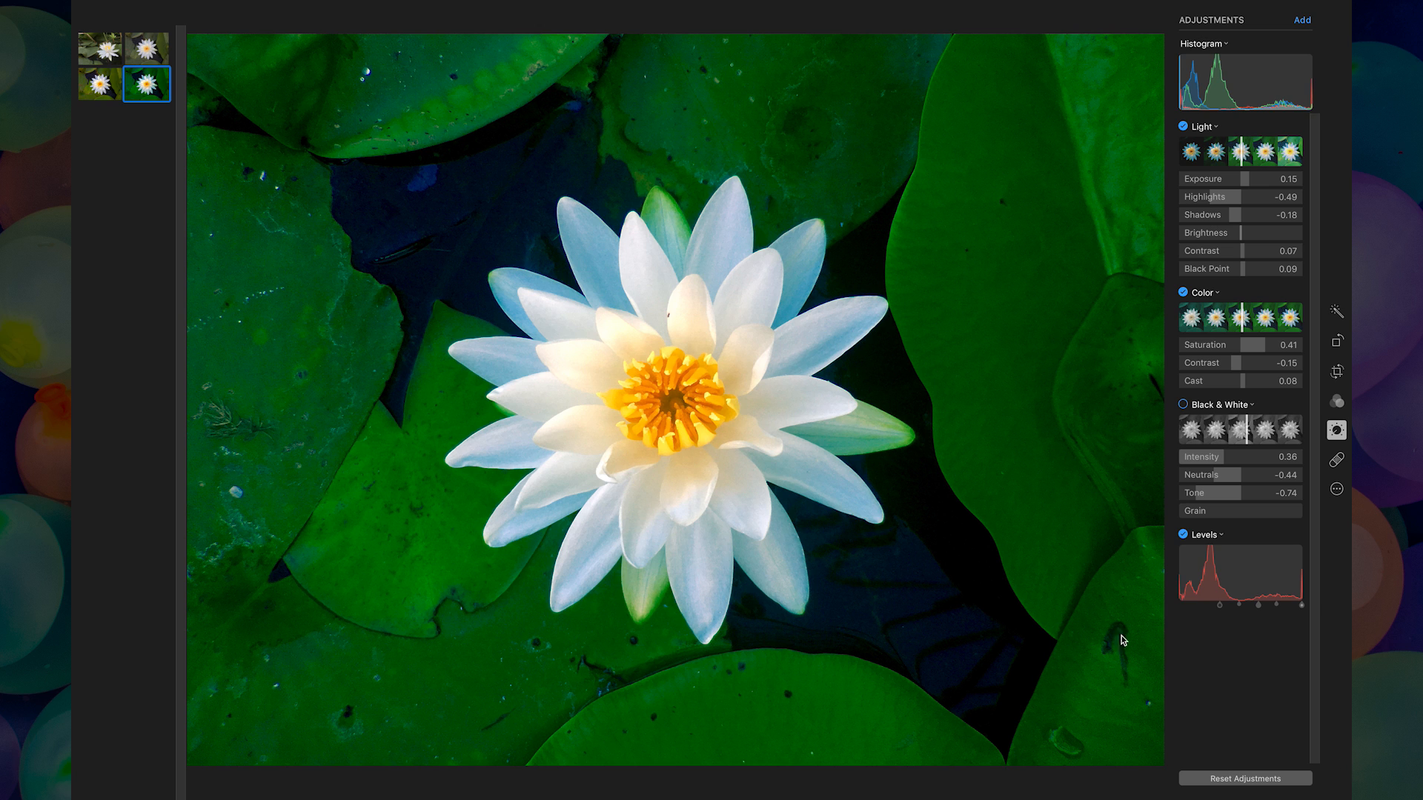
pyautogui.moveTo(1221, 610); pyautogui.dragTo(1215, 614)
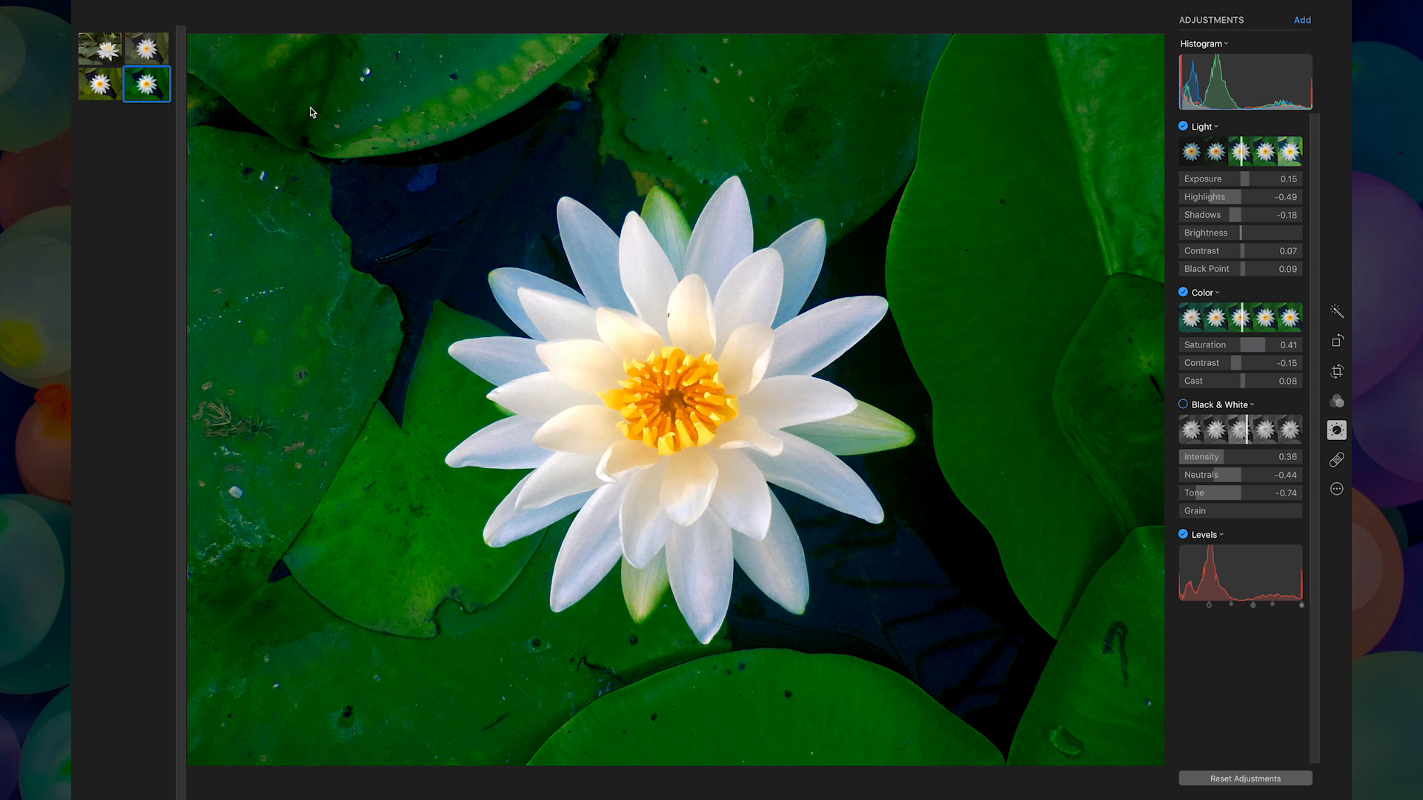
pyautogui.click(107, 89)
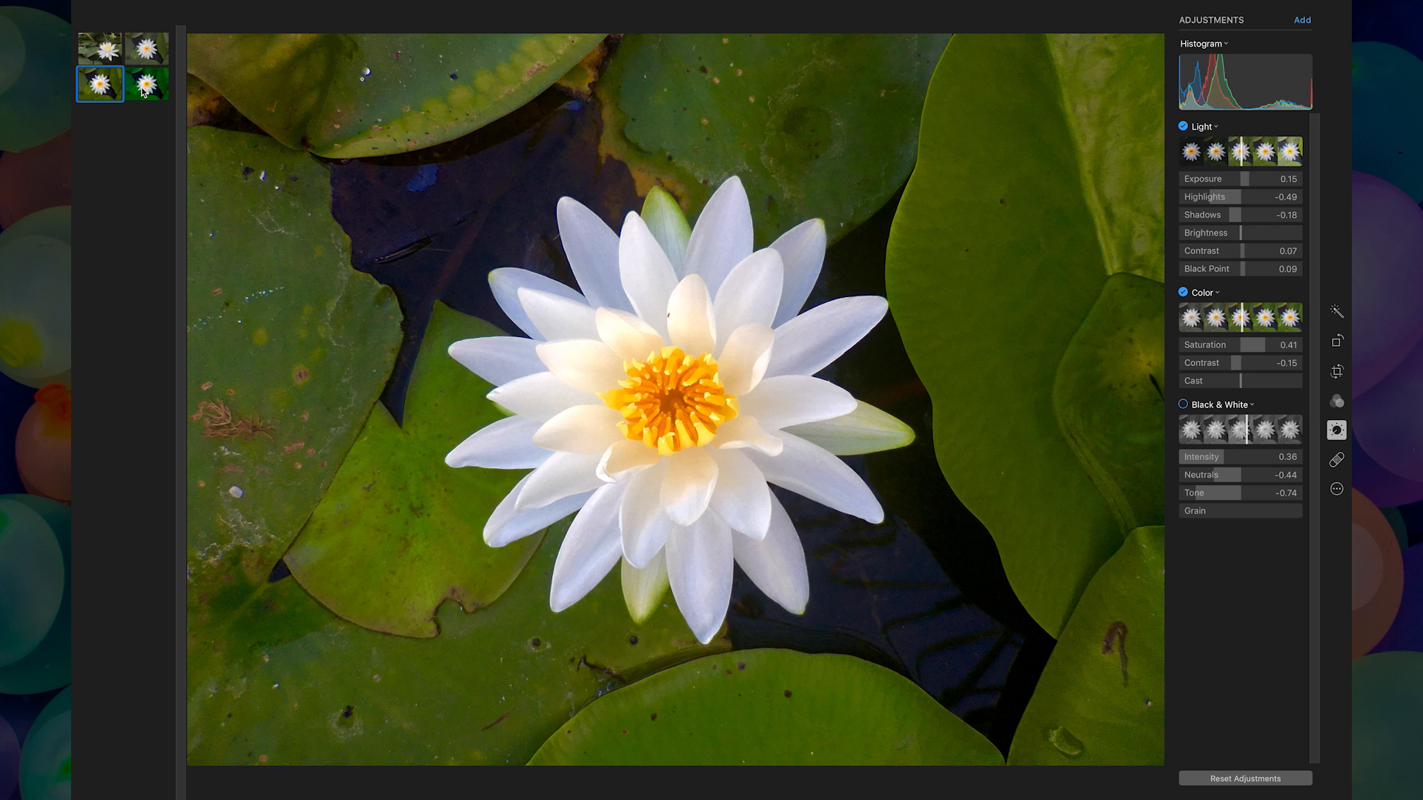
pyautogui.click(143, 90)
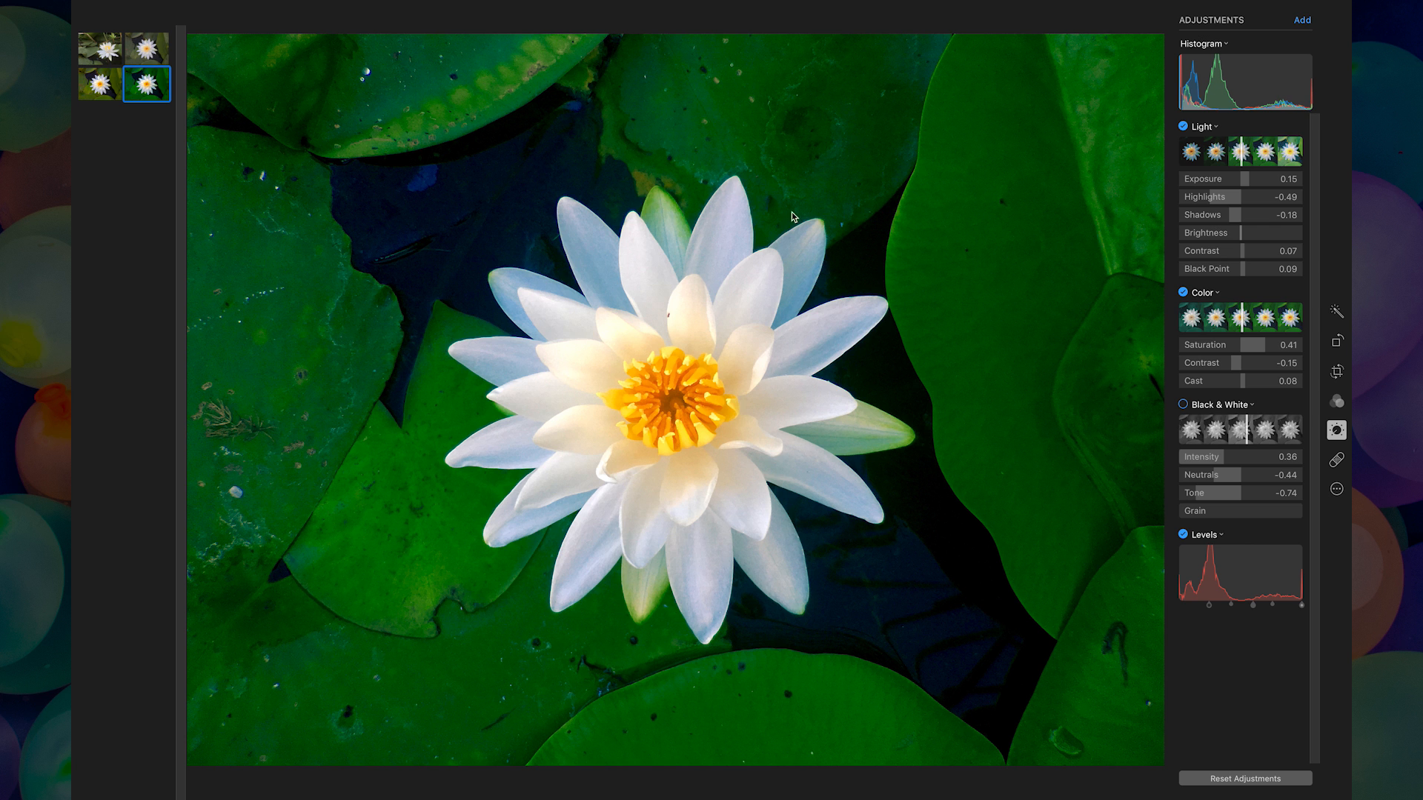
# Step: Set the Light Black Point to -0.36, and slightly lower the white point and adjust the highlights in the Blue Levels channel
pyautogui.moveTo(1228, 270)
pyautogui.moveTo(1243, 271); pyautogui.dragTo(1219, 279)
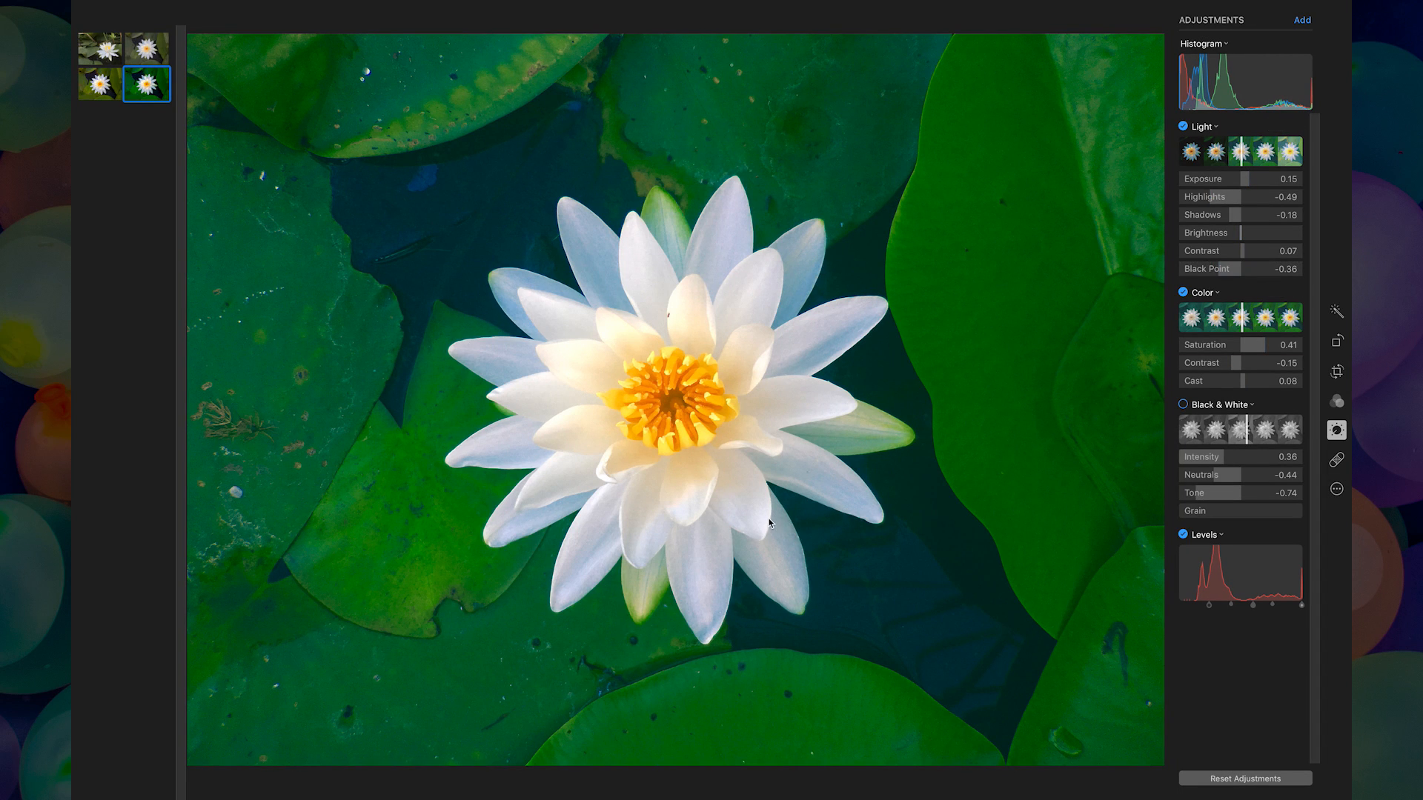
pyautogui.moveTo(1299, 537)
pyautogui.click(1297, 536)
pyautogui.click(1298, 610)
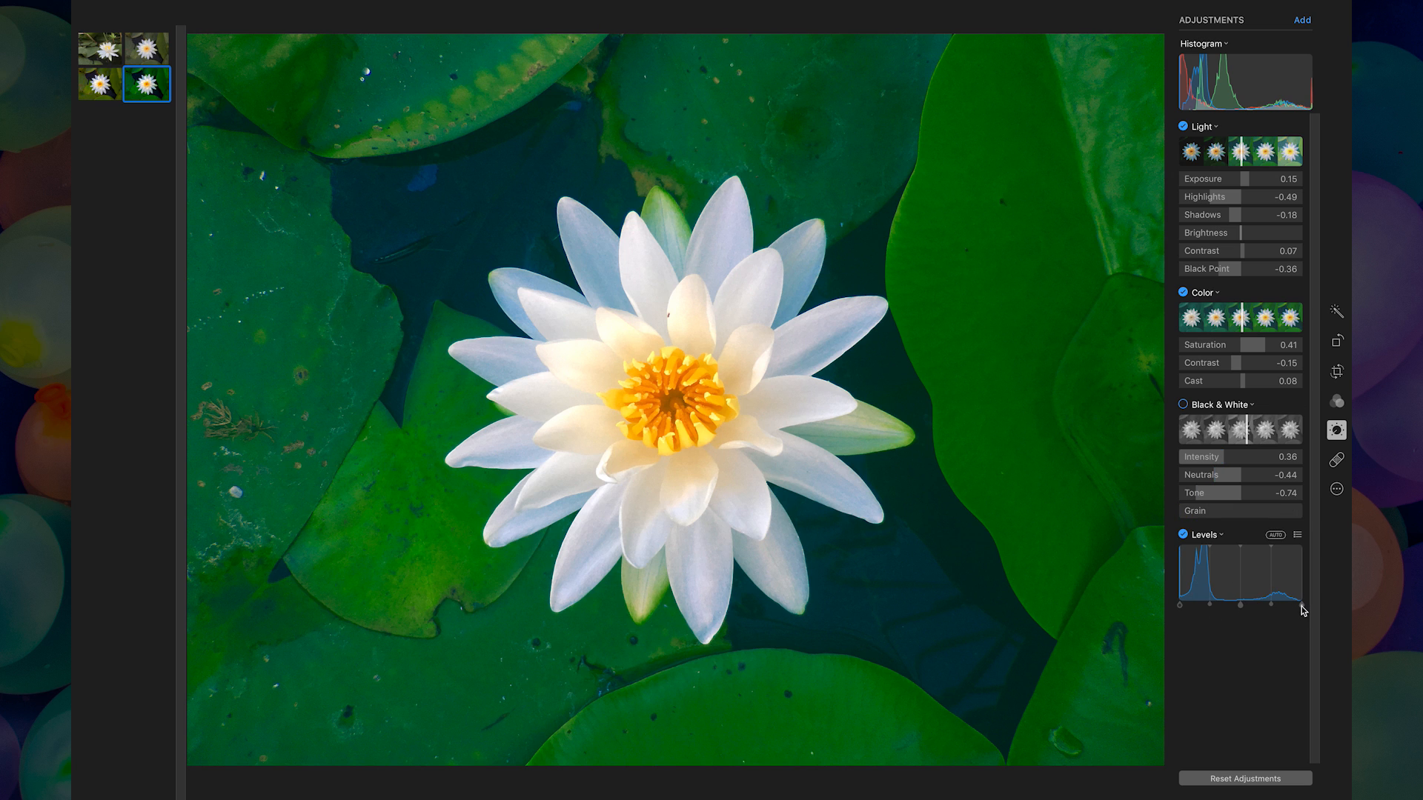
pyautogui.moveTo(1299, 604)
pyautogui.mouseDown()
pyautogui.moveTo(1219, 613)
pyautogui.moveTo(1288, 611)
pyautogui.mouseUp()
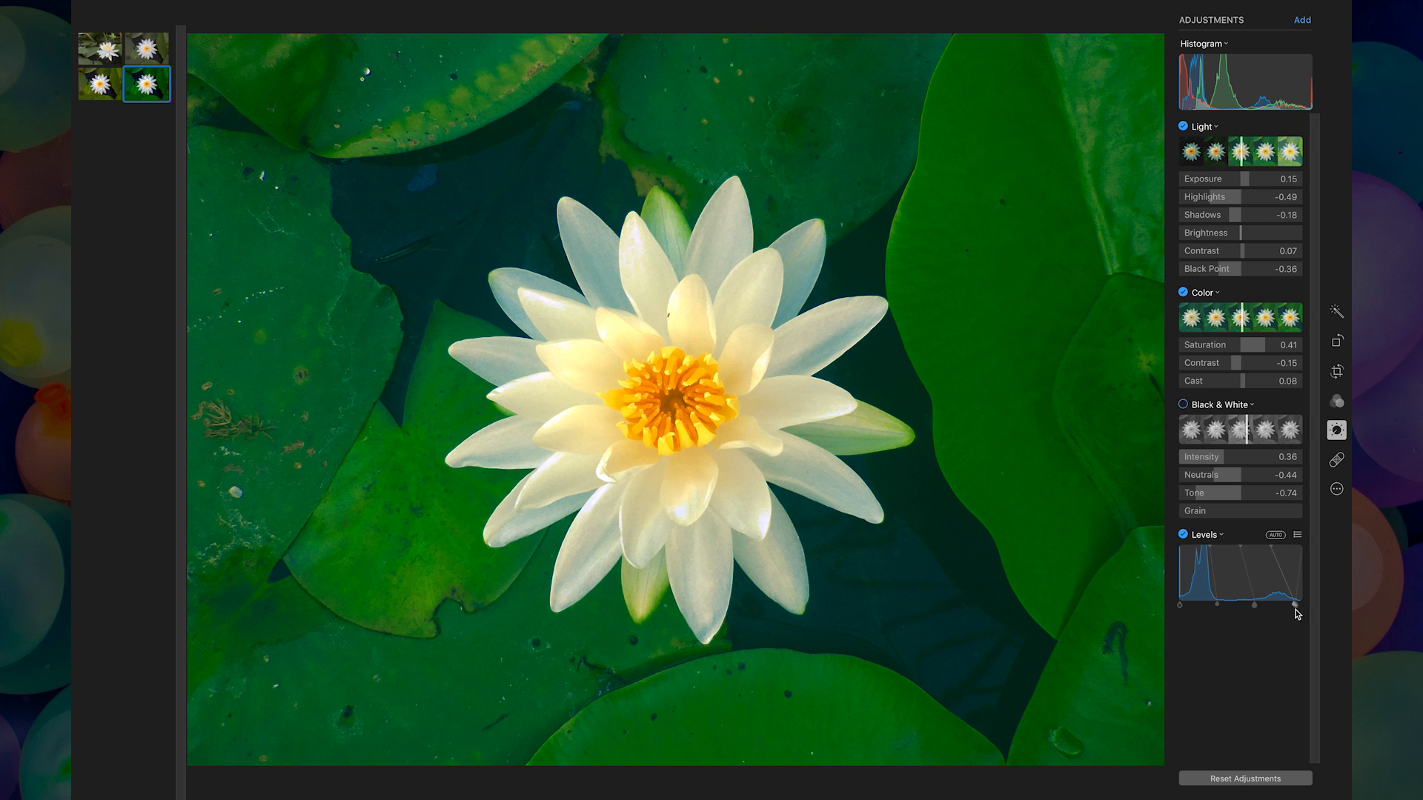
pyautogui.moveTo(1293, 615); pyautogui.dragTo(1288, 617)
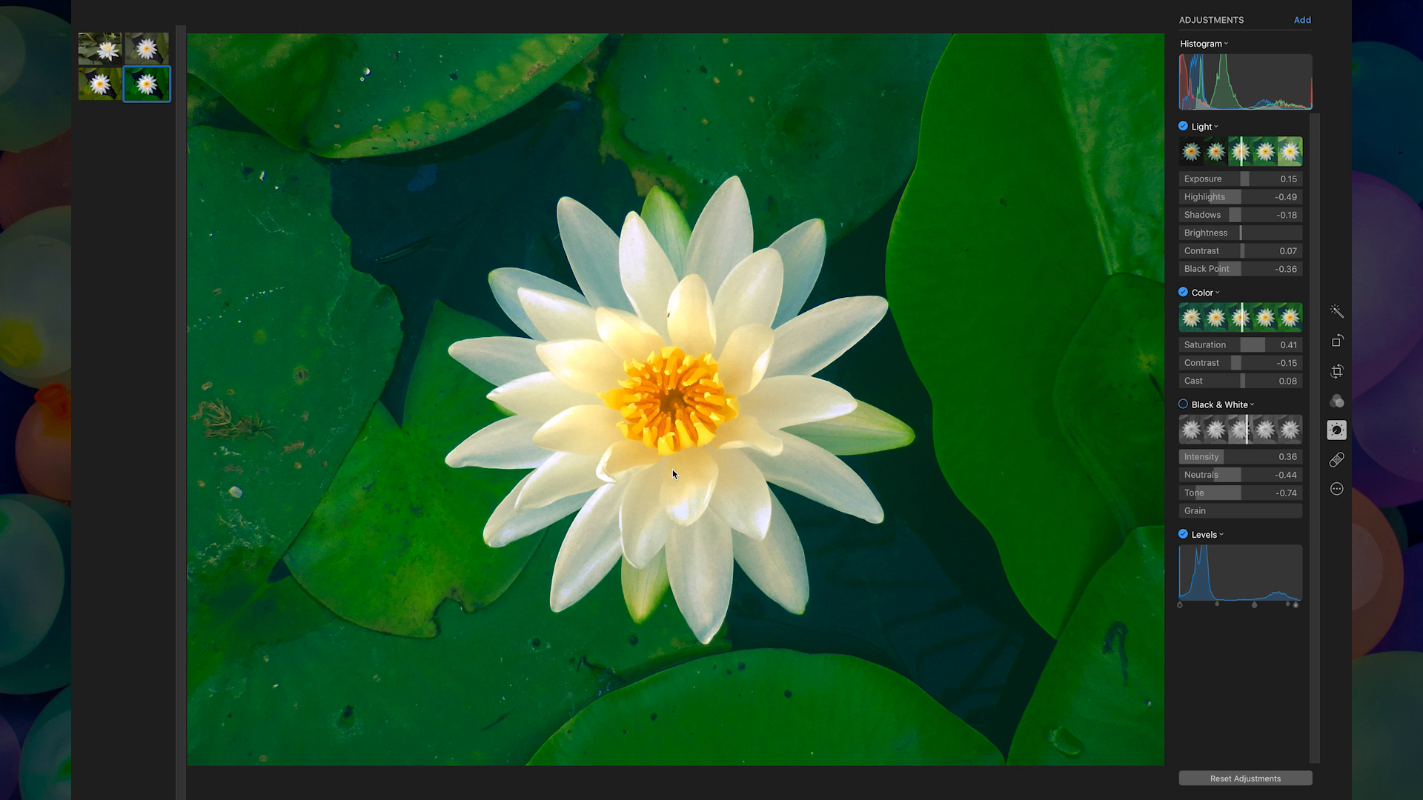
pyautogui.moveTo(1288, 613); pyautogui.dragTo(1285, 611)
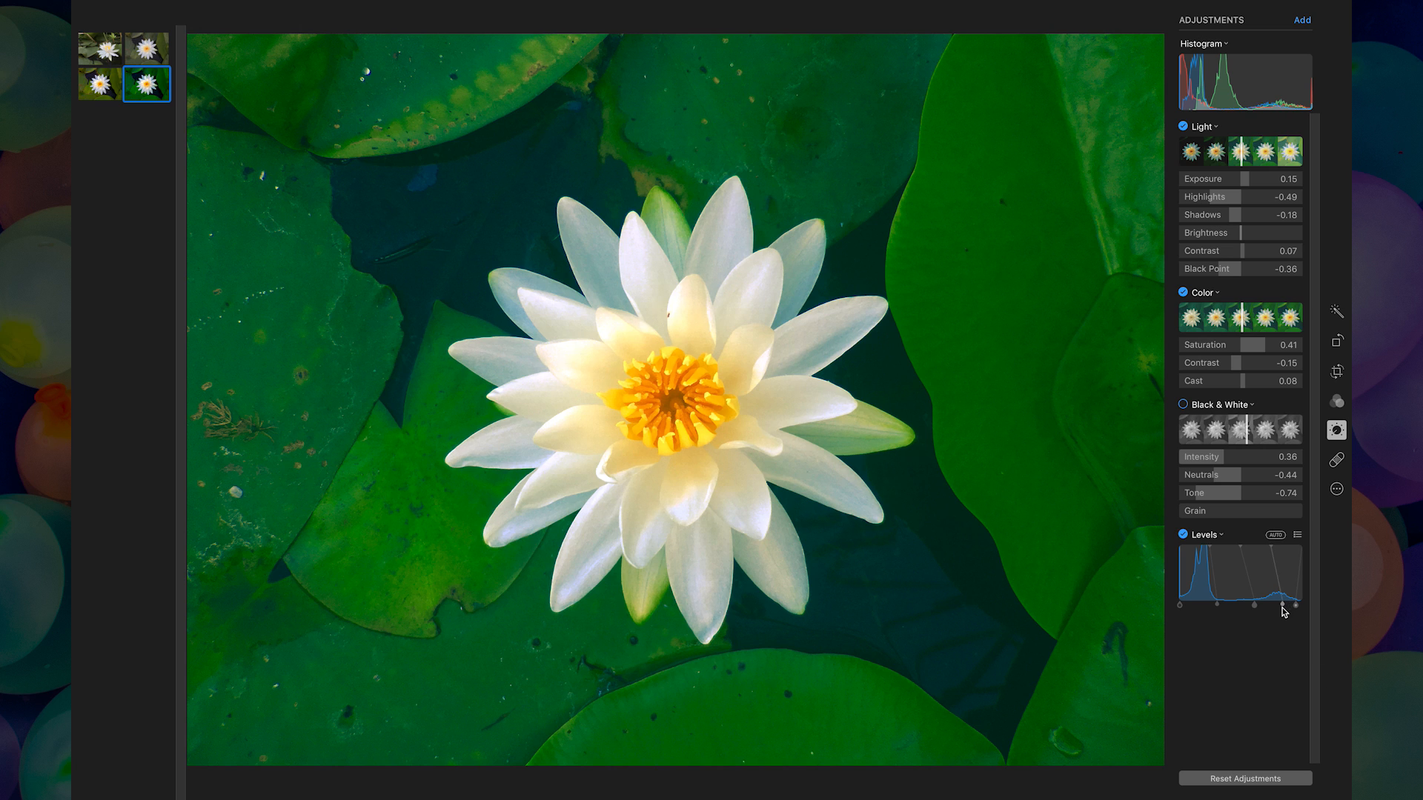
# Step: Move the Green Levels channel's midtones and black point slightly up, and set the Light Black Point to -0.71
pyautogui.click(1298, 535)
pyautogui.click(1301, 597)
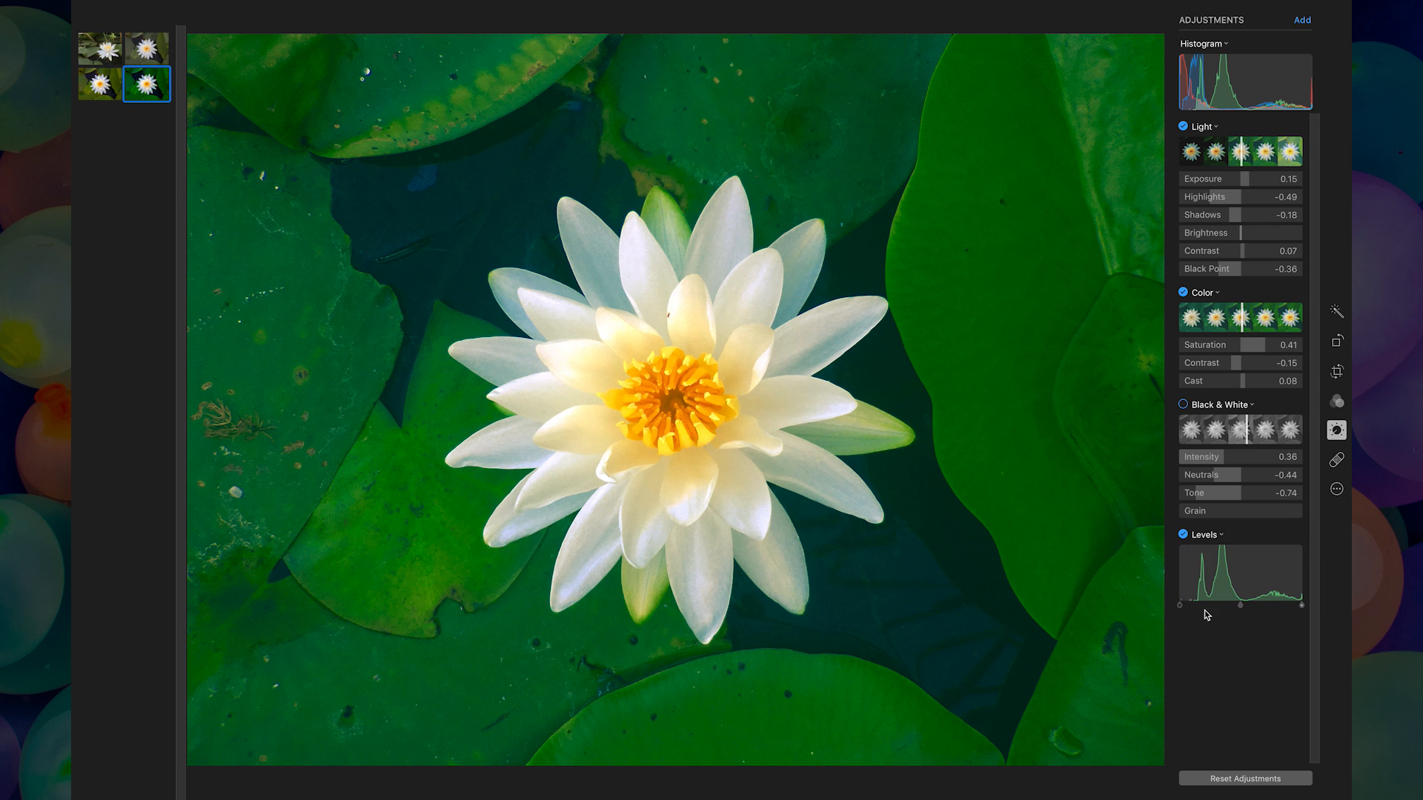
pyautogui.moveTo(1240, 605); pyautogui.dragTo(1186, 611)
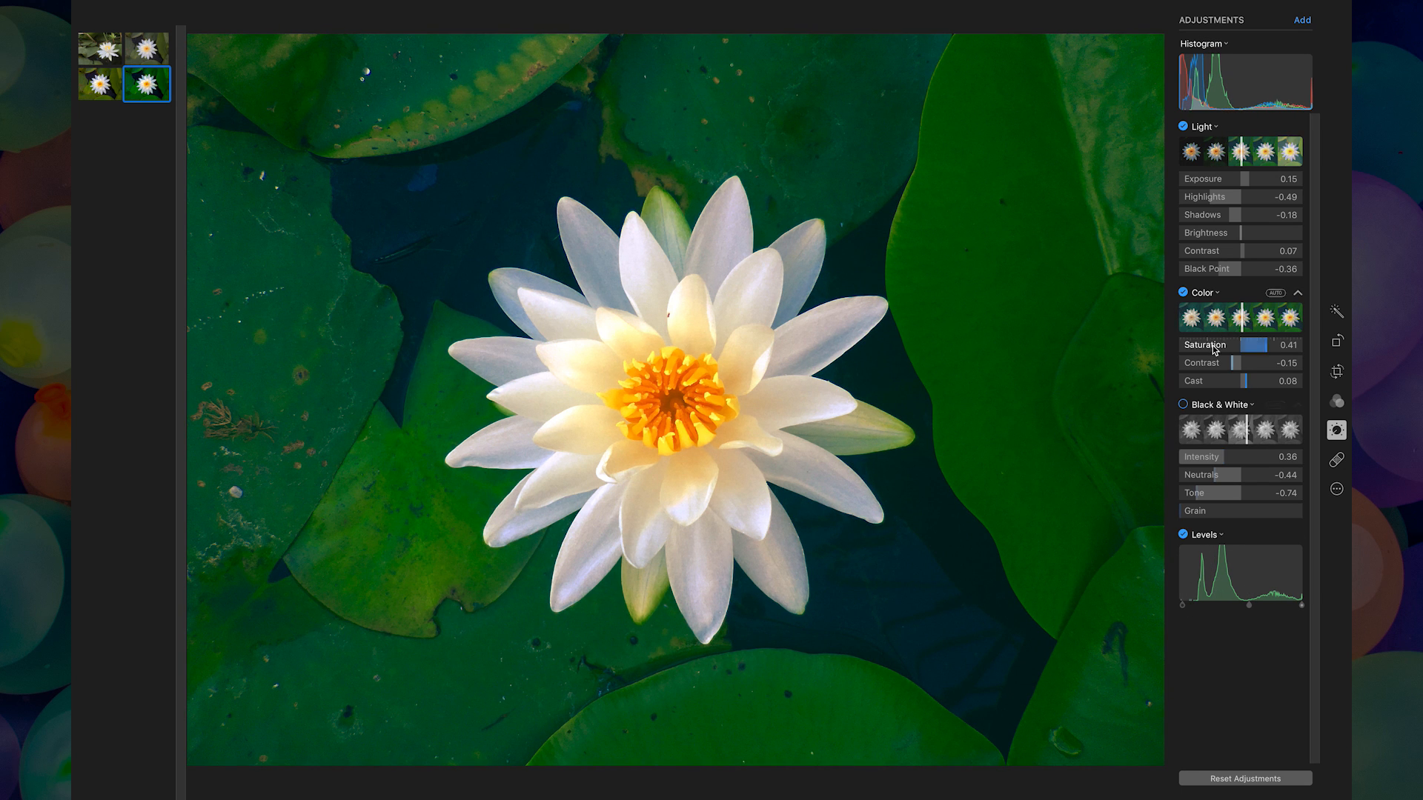
pyautogui.moveTo(1211, 274)
pyautogui.mouseDown()
pyautogui.moveTo(1198, 276)
pyautogui.moveTo(1245, 275)
pyautogui.moveTo(1198, 279)
pyautogui.mouseUp()
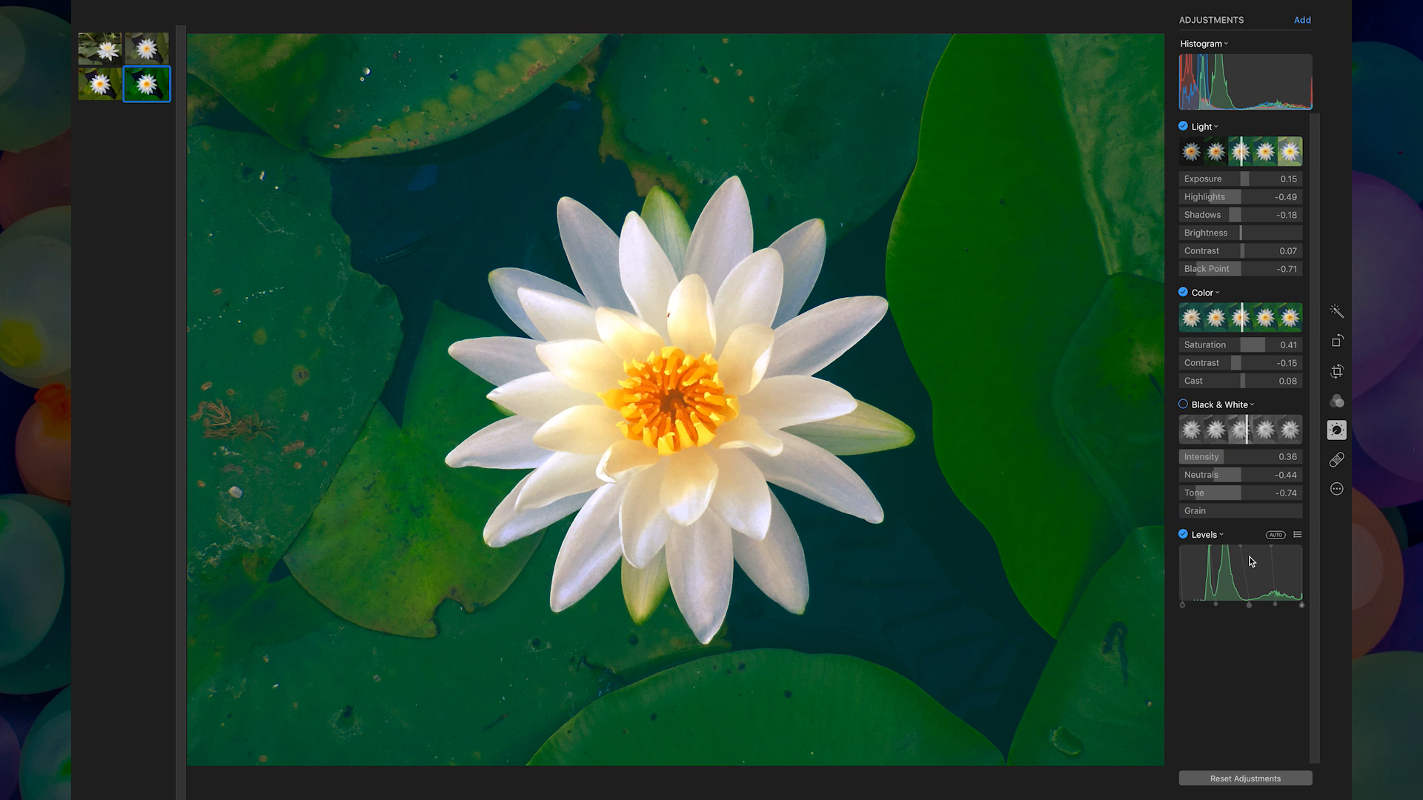
# Step: Try moving the Red Levels channel's black point back to its minimum, and undo the change
pyautogui.click(1297, 535)
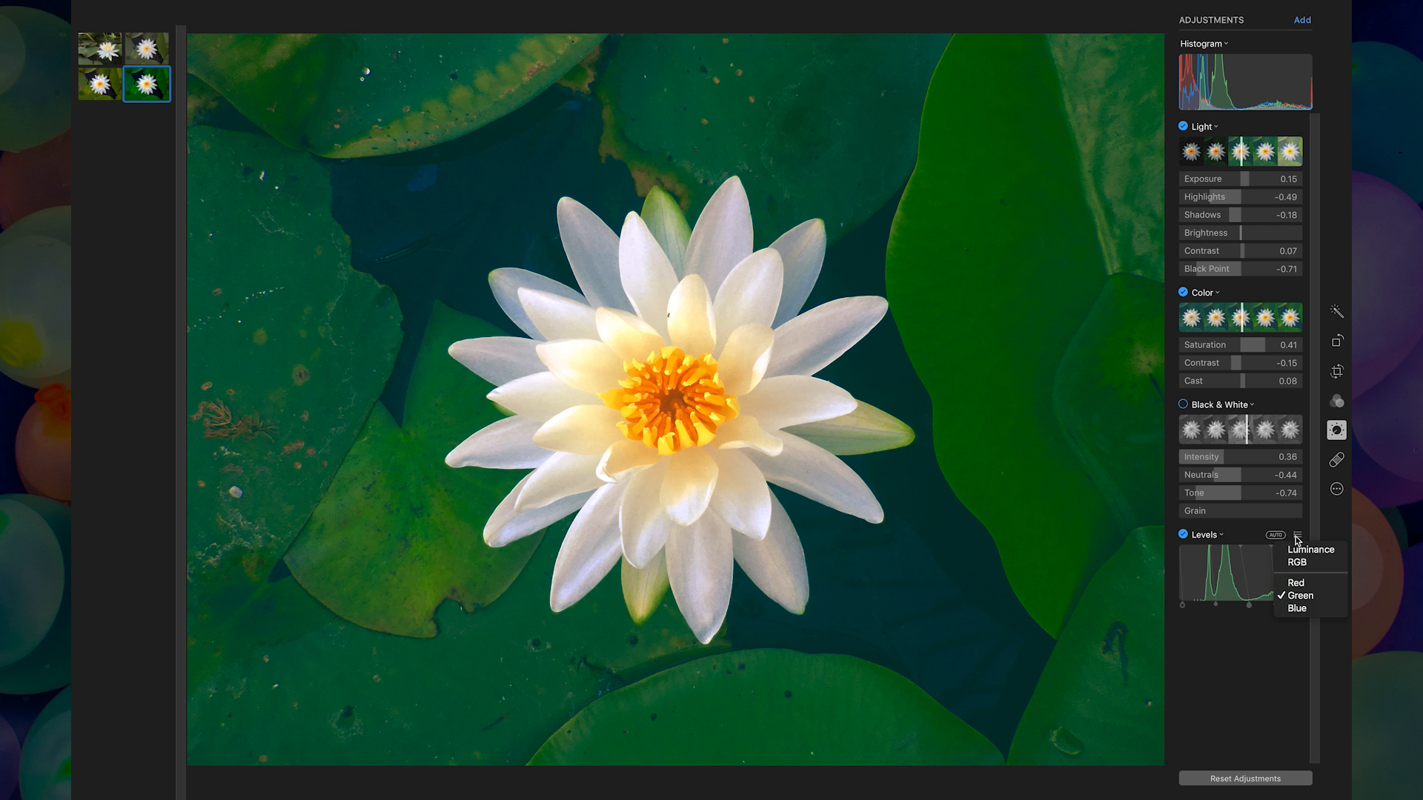
pyautogui.click(1304, 589)
pyautogui.moveTo(1232, 605); pyautogui.dragTo(1209, 605)
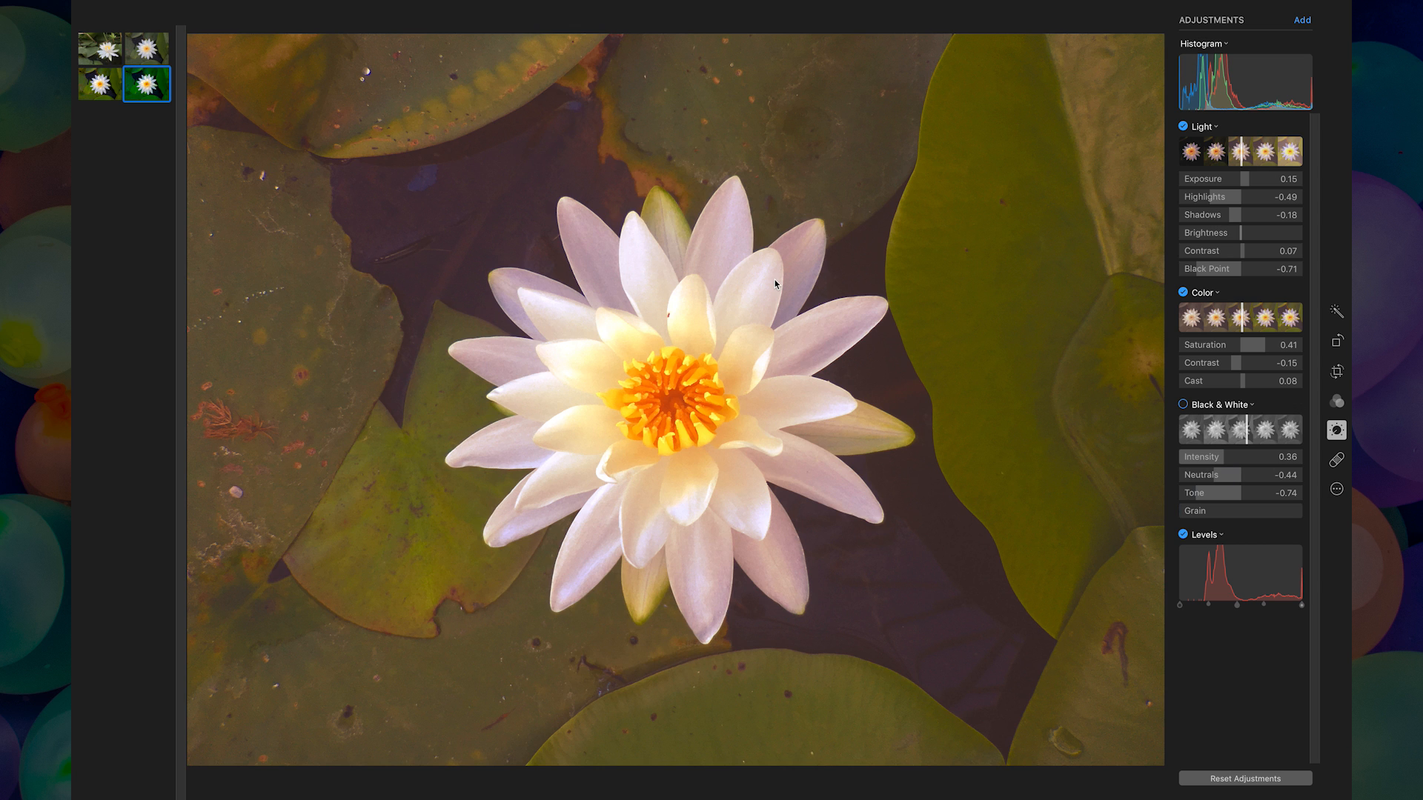
pyautogui.press('super+z')
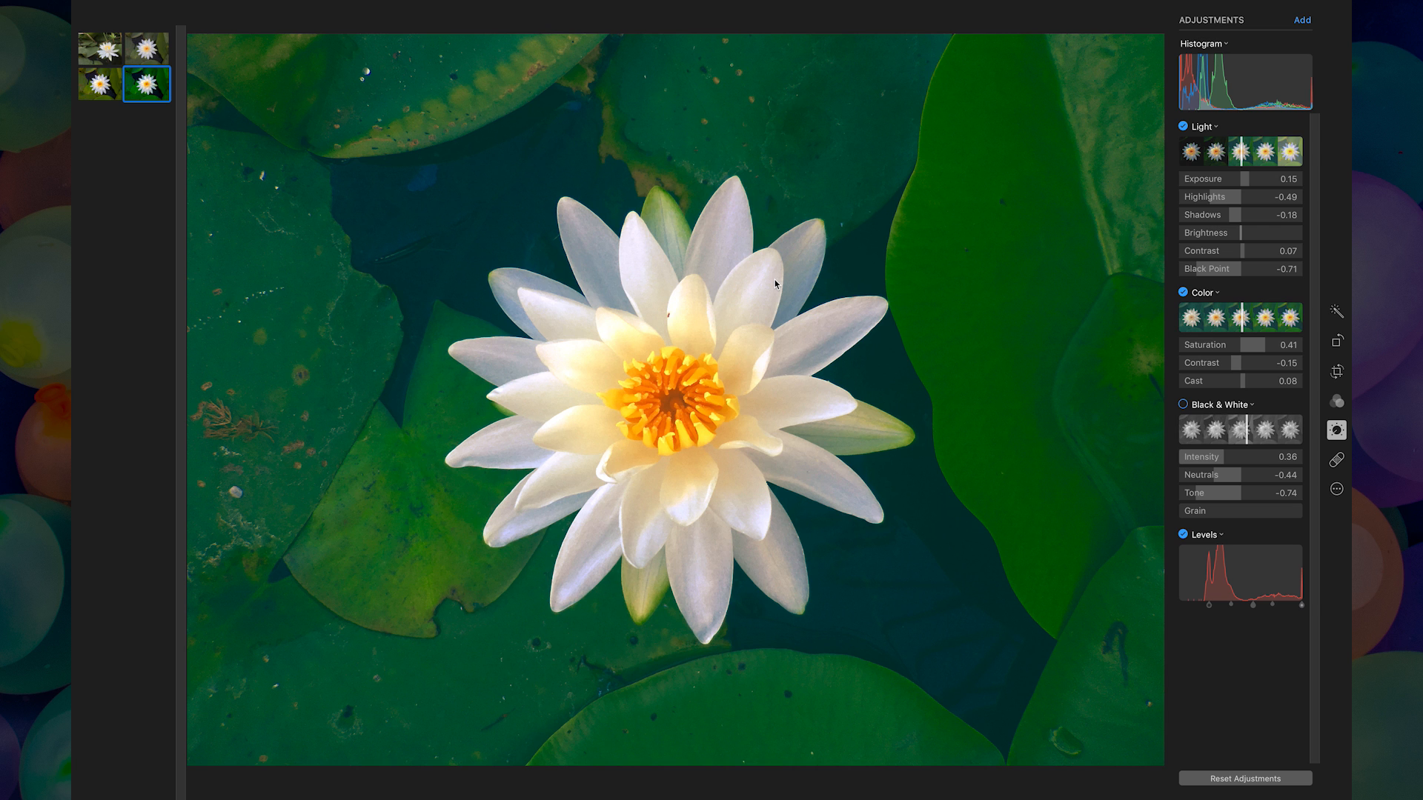
# Step: Duplicate the photo with the green-toned Levels edits
pyautogui.press('super+d')
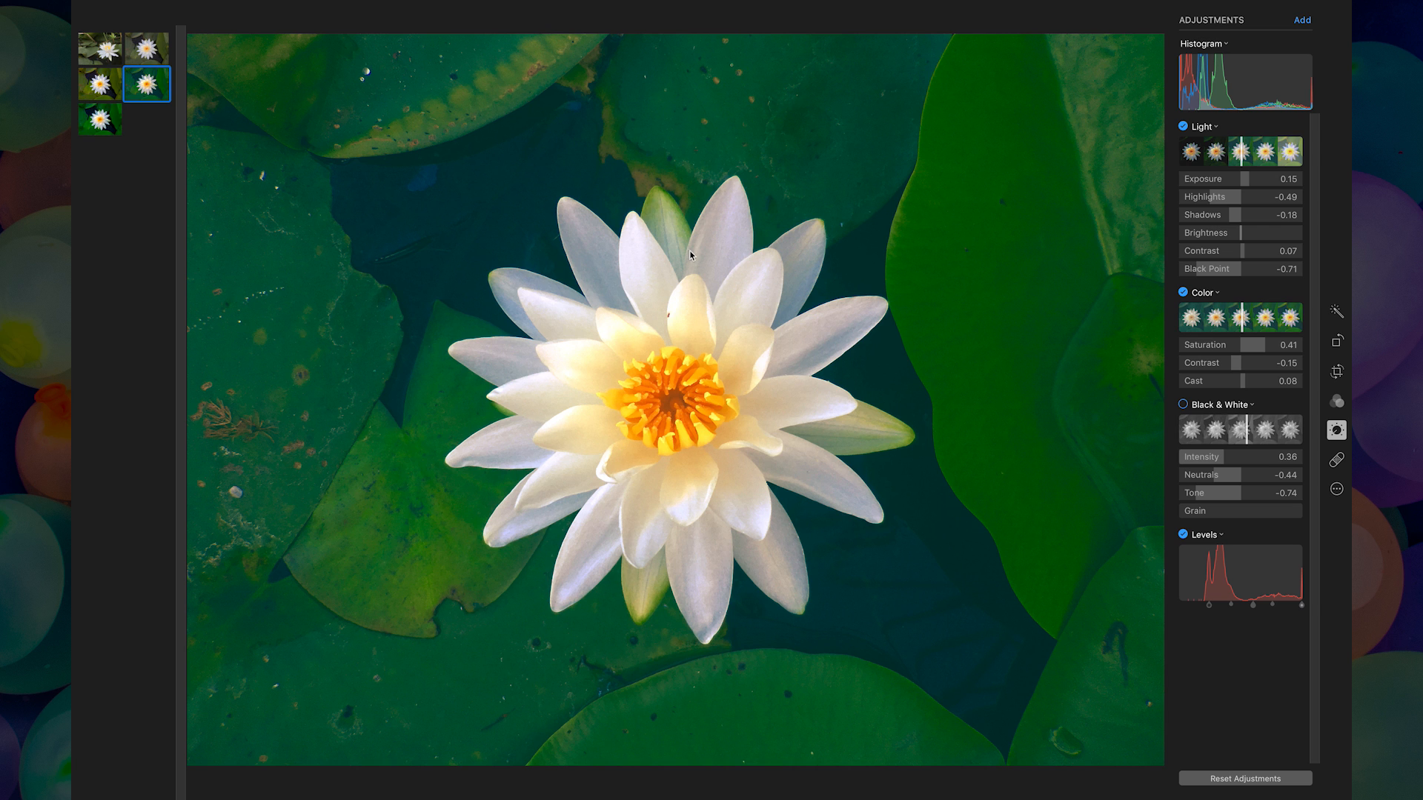
# Step: Select the newest duplicate and move its Red Levels channel's black point back to the minimum
pyautogui.click(97, 127)
pyautogui.moveTo(1209, 605); pyautogui.dragTo(1158, 614)
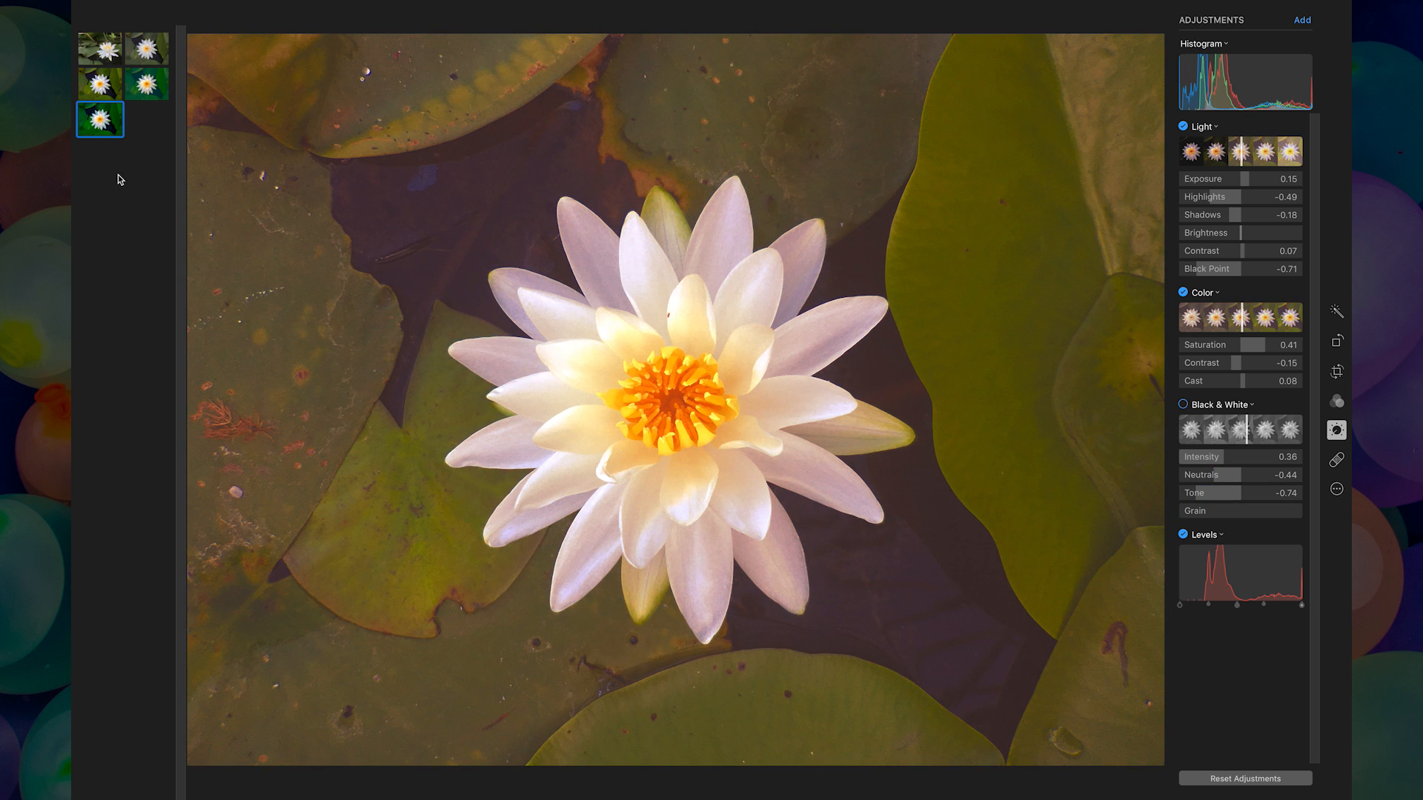
# Step: Compare the new duplicate with the green-toned version and the version without Levels edits
pyautogui.click(145, 95)
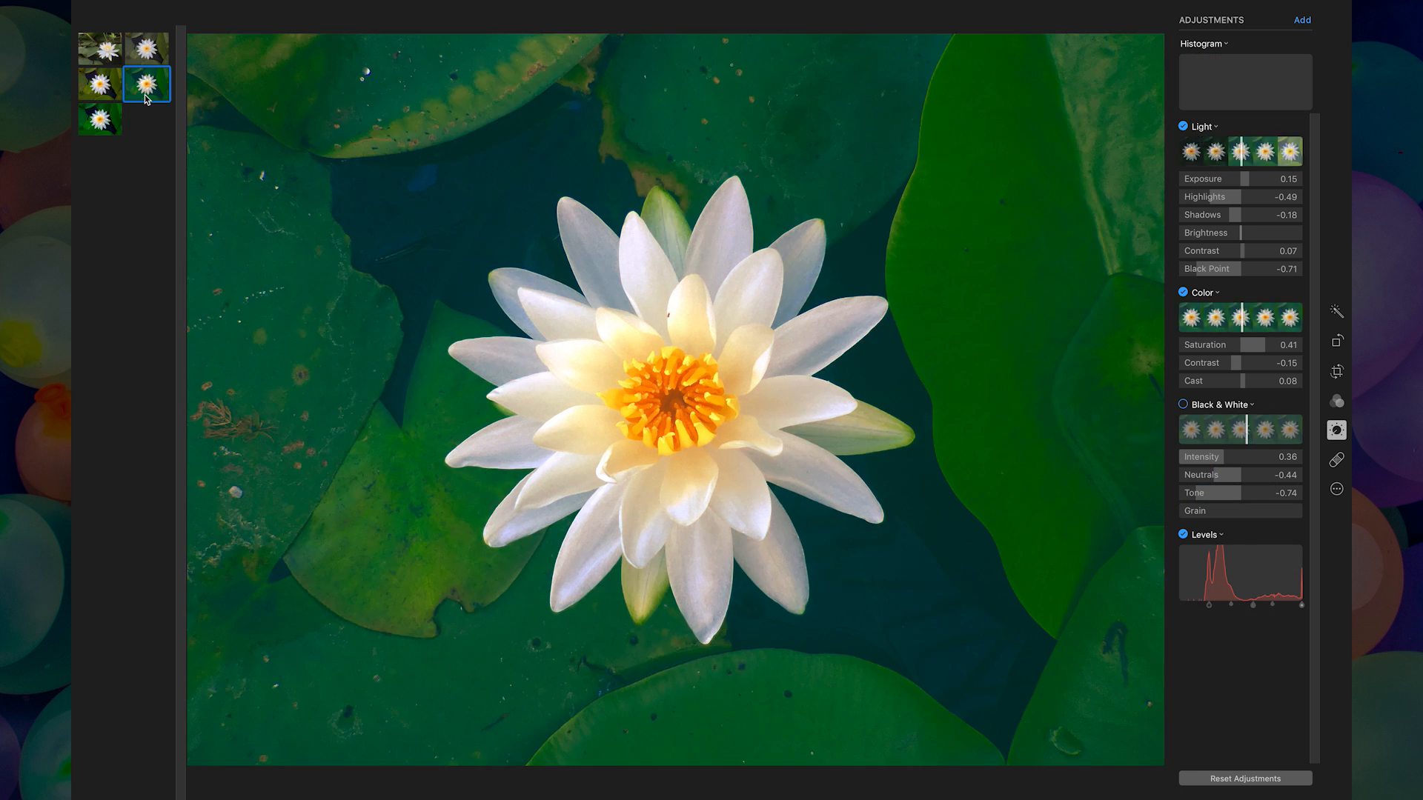
pyautogui.click(101, 120)
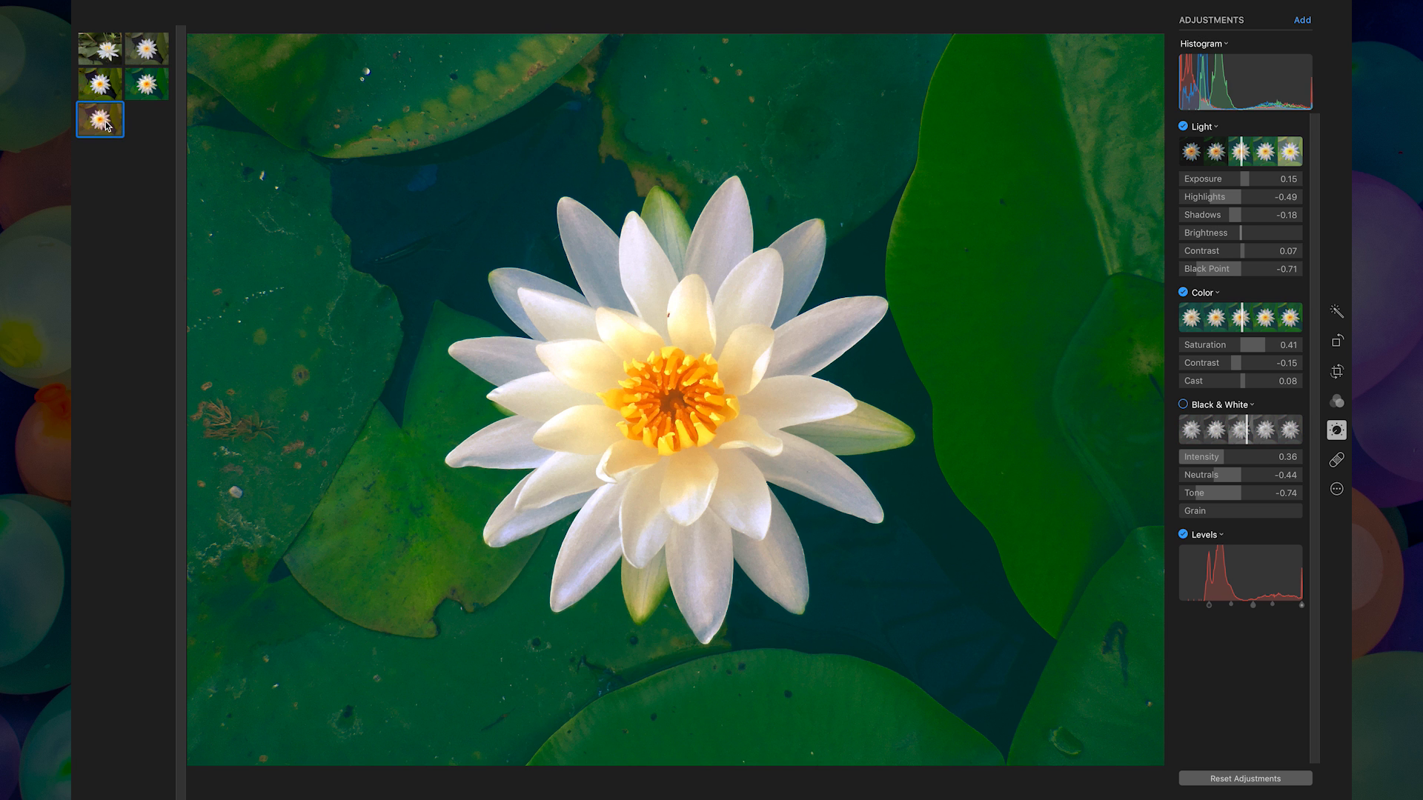
pyautogui.click(106, 89)
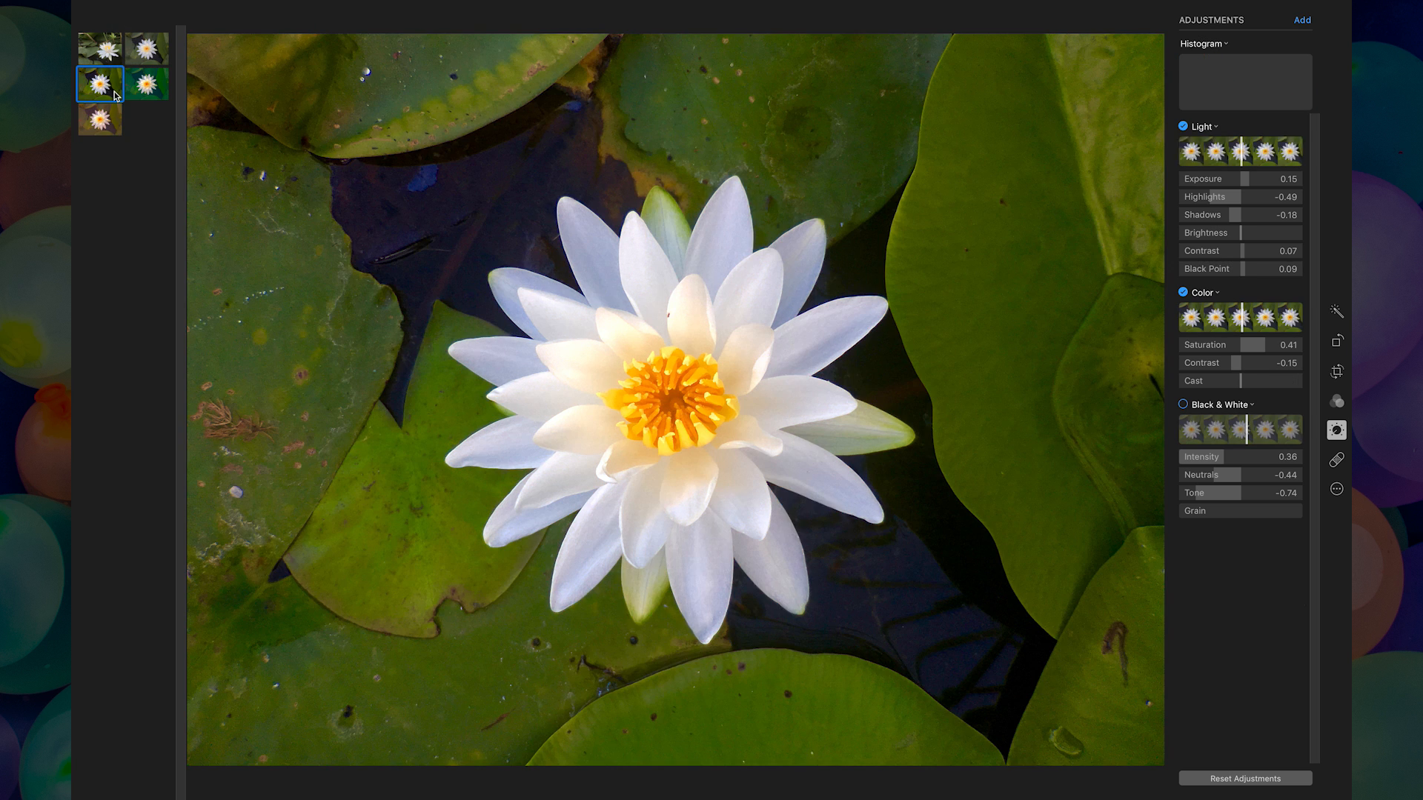
pyautogui.click(143, 92)
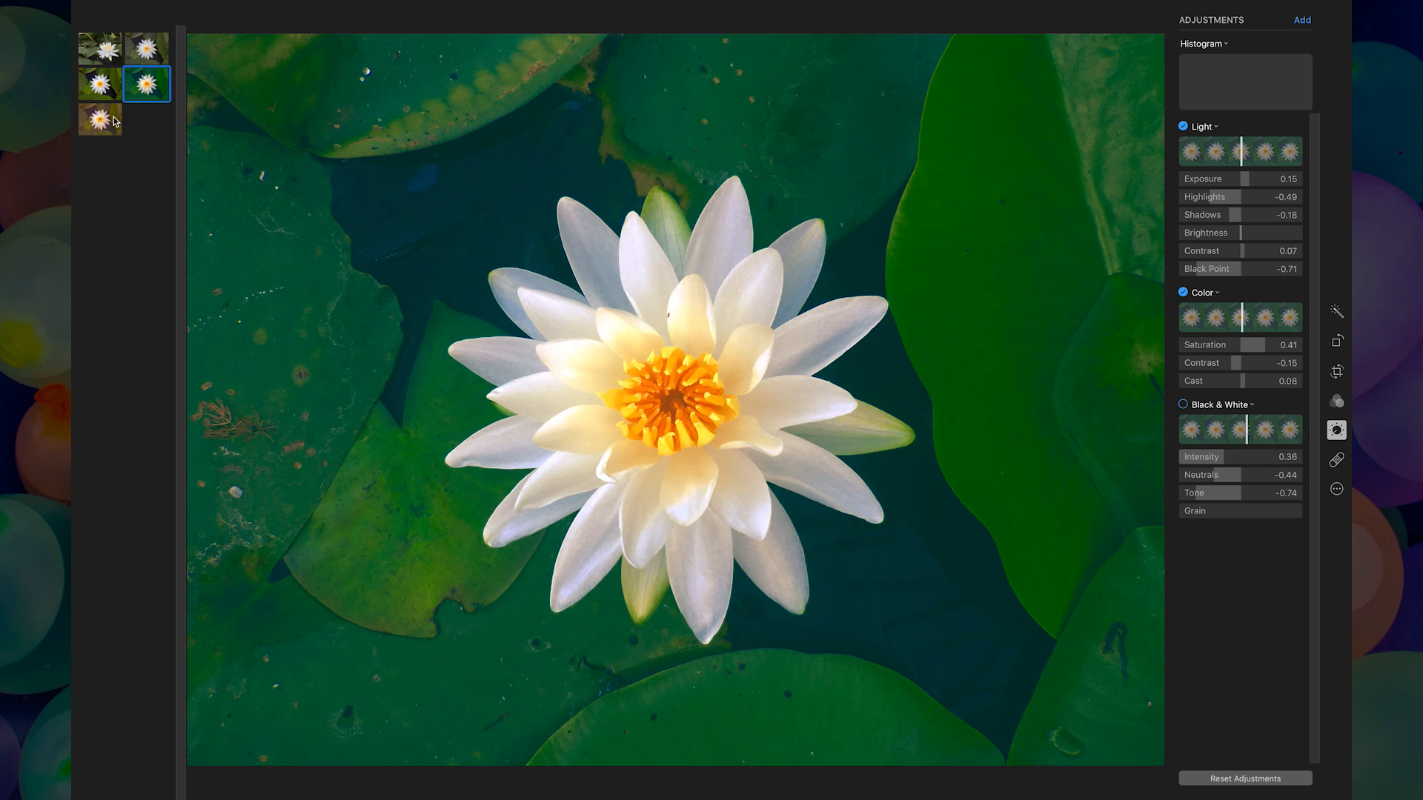
pyautogui.click(109, 128)
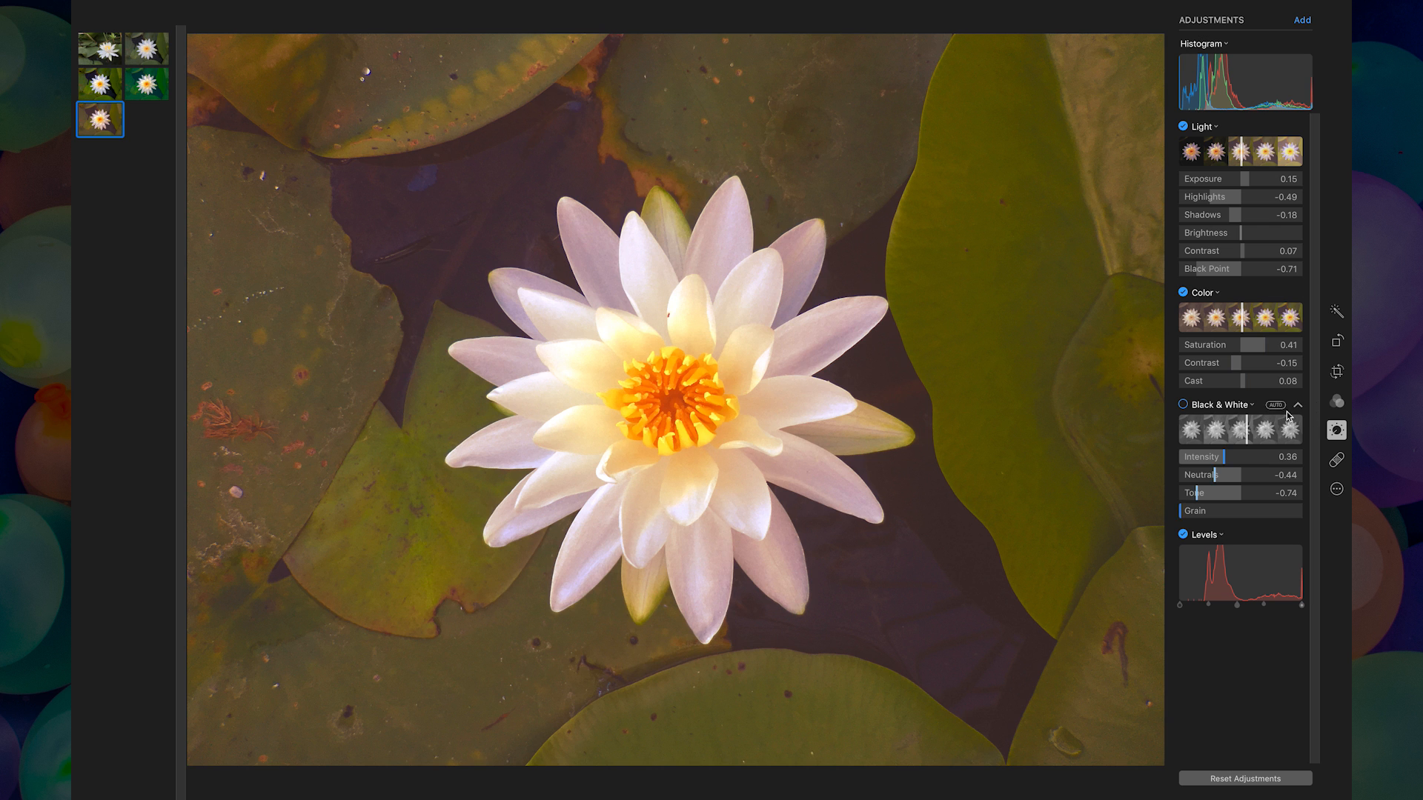
# Step: Try the Fade, Chrome, Process, Transfer and Instant filters on the newest duplicate
pyautogui.click(1338, 404)
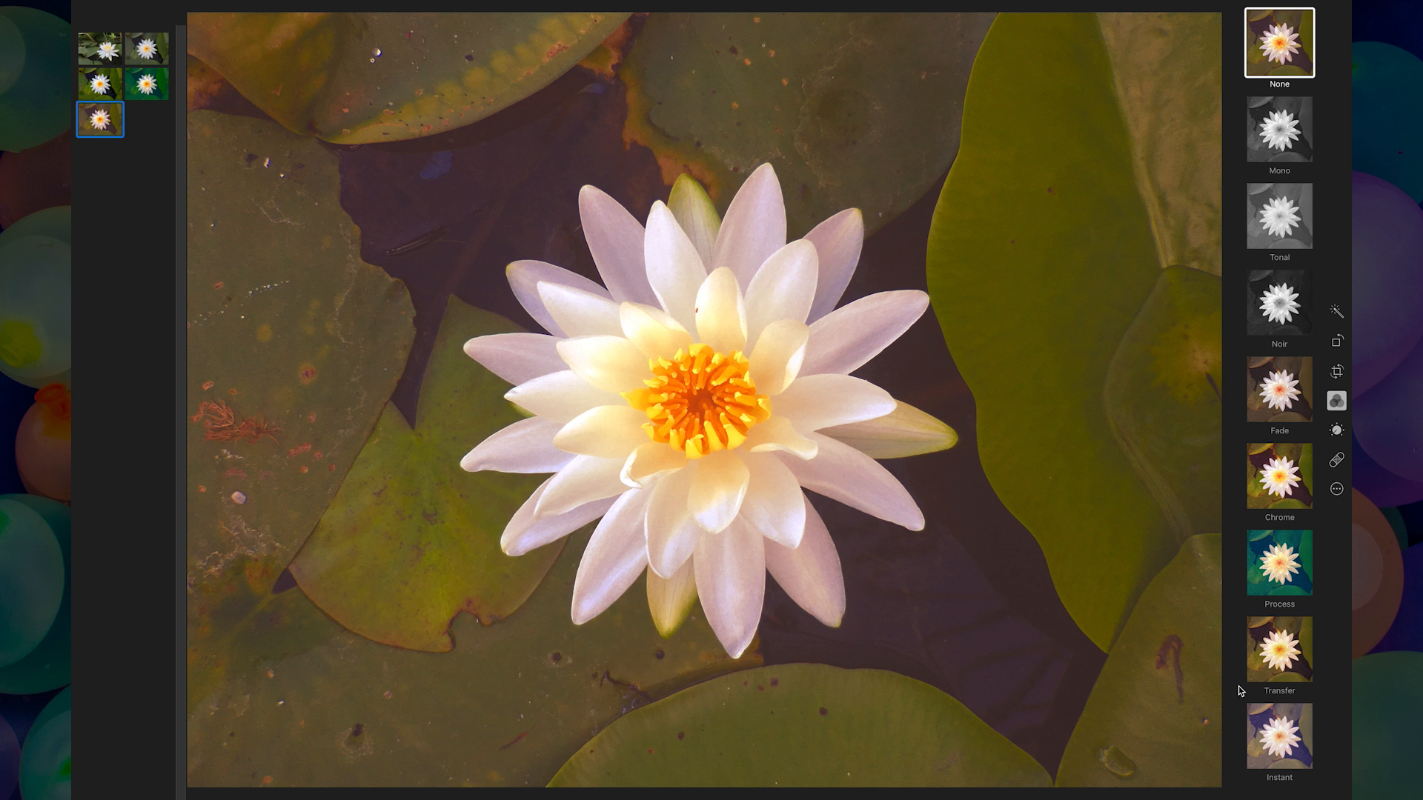
pyautogui.click(1290, 406)
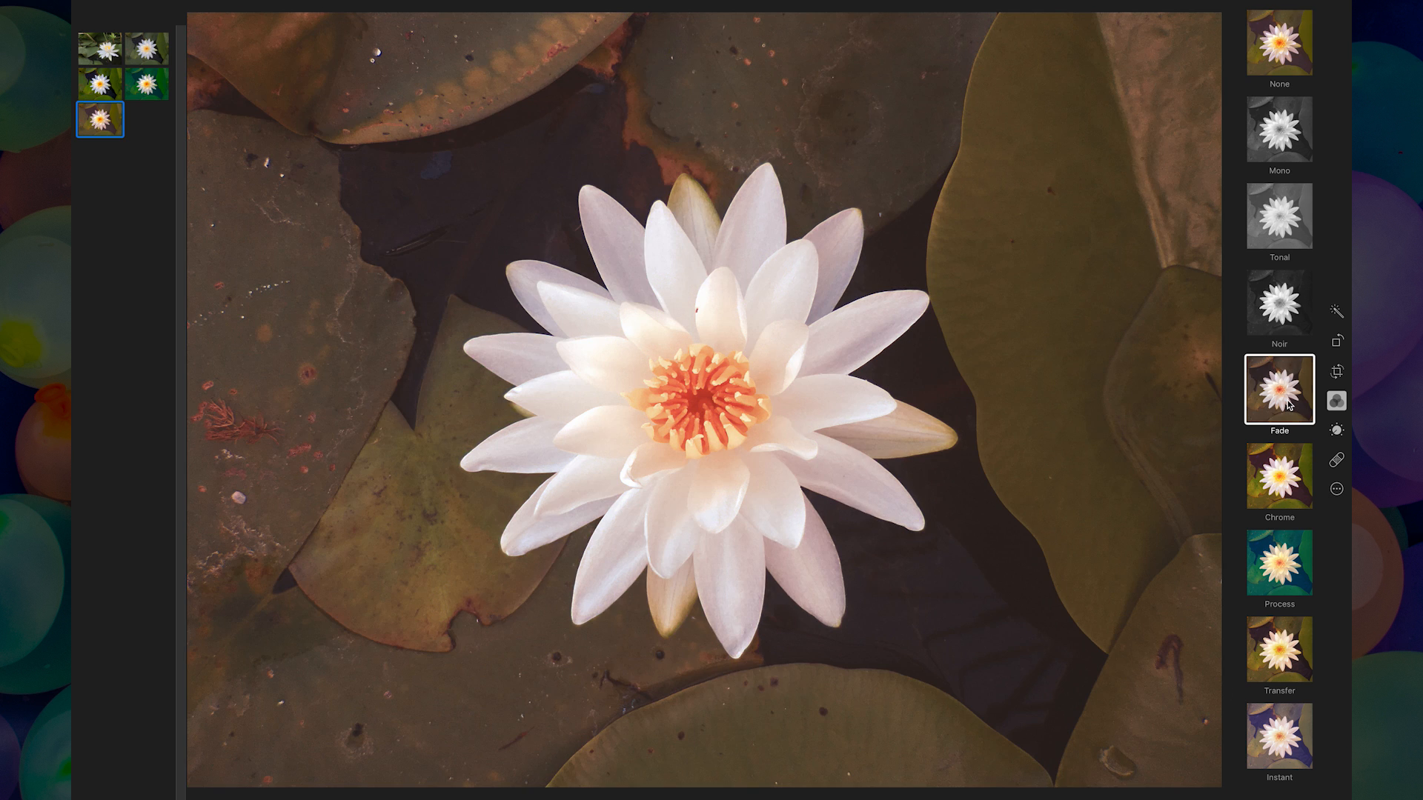
pyautogui.click(1278, 494)
pyautogui.click(1285, 573)
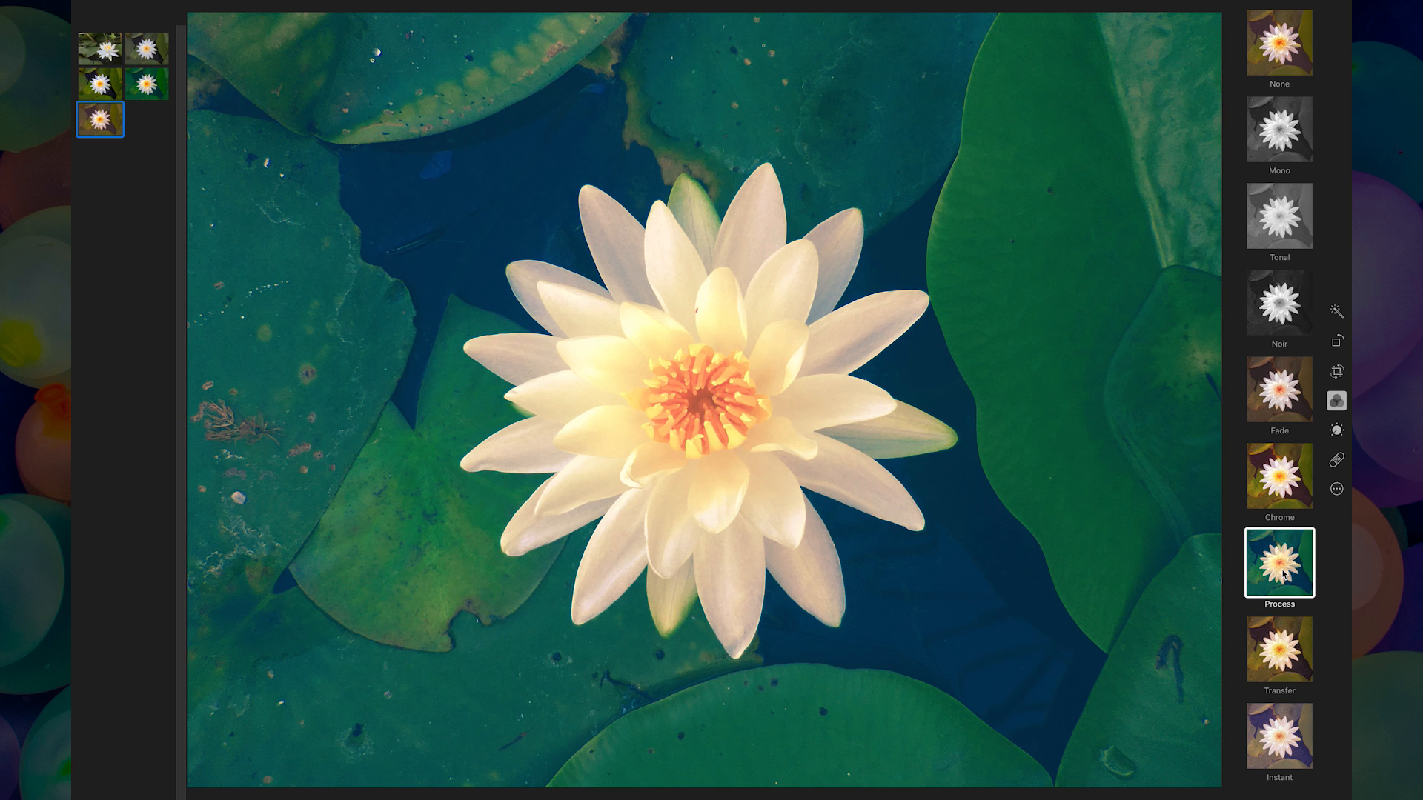
pyautogui.click(1283, 657)
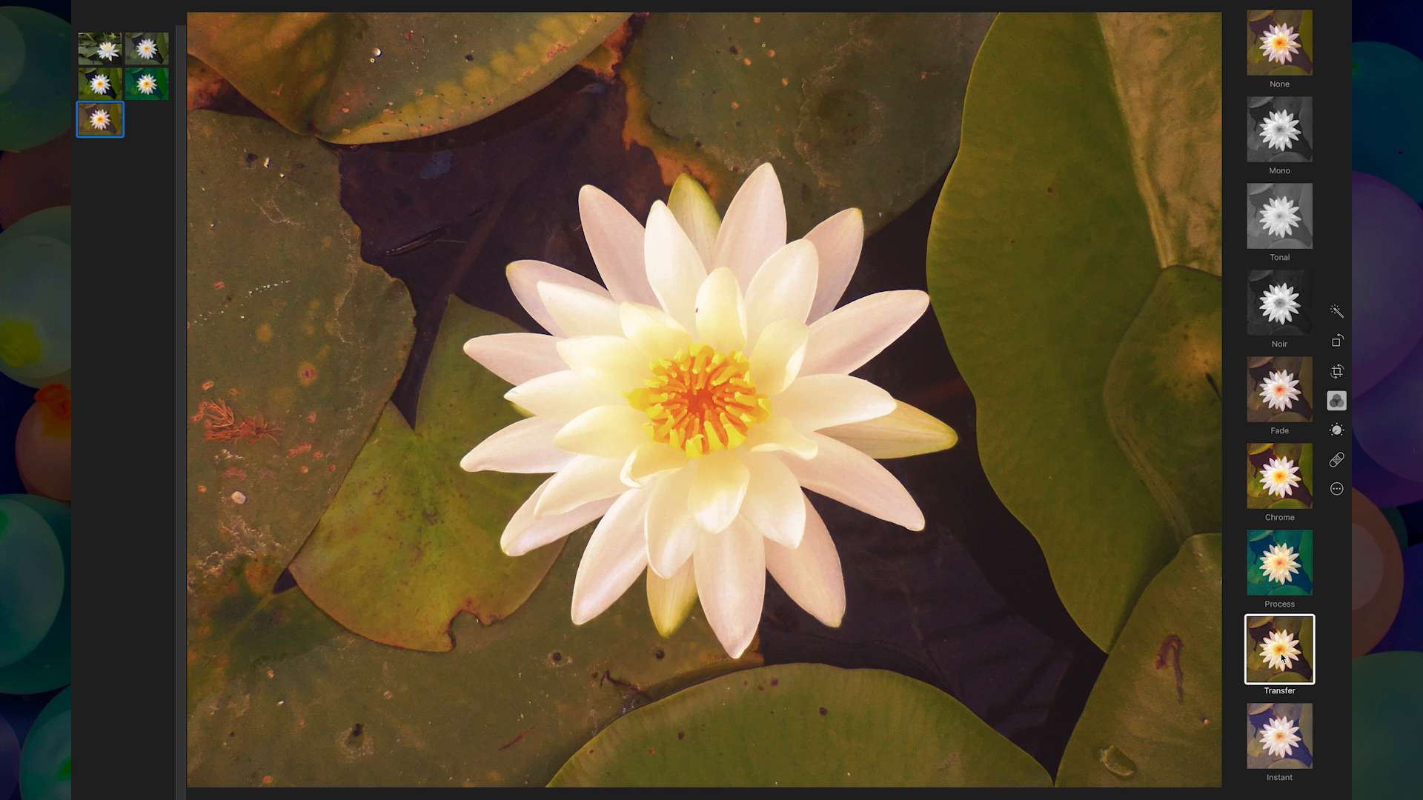
pyautogui.click(1286, 736)
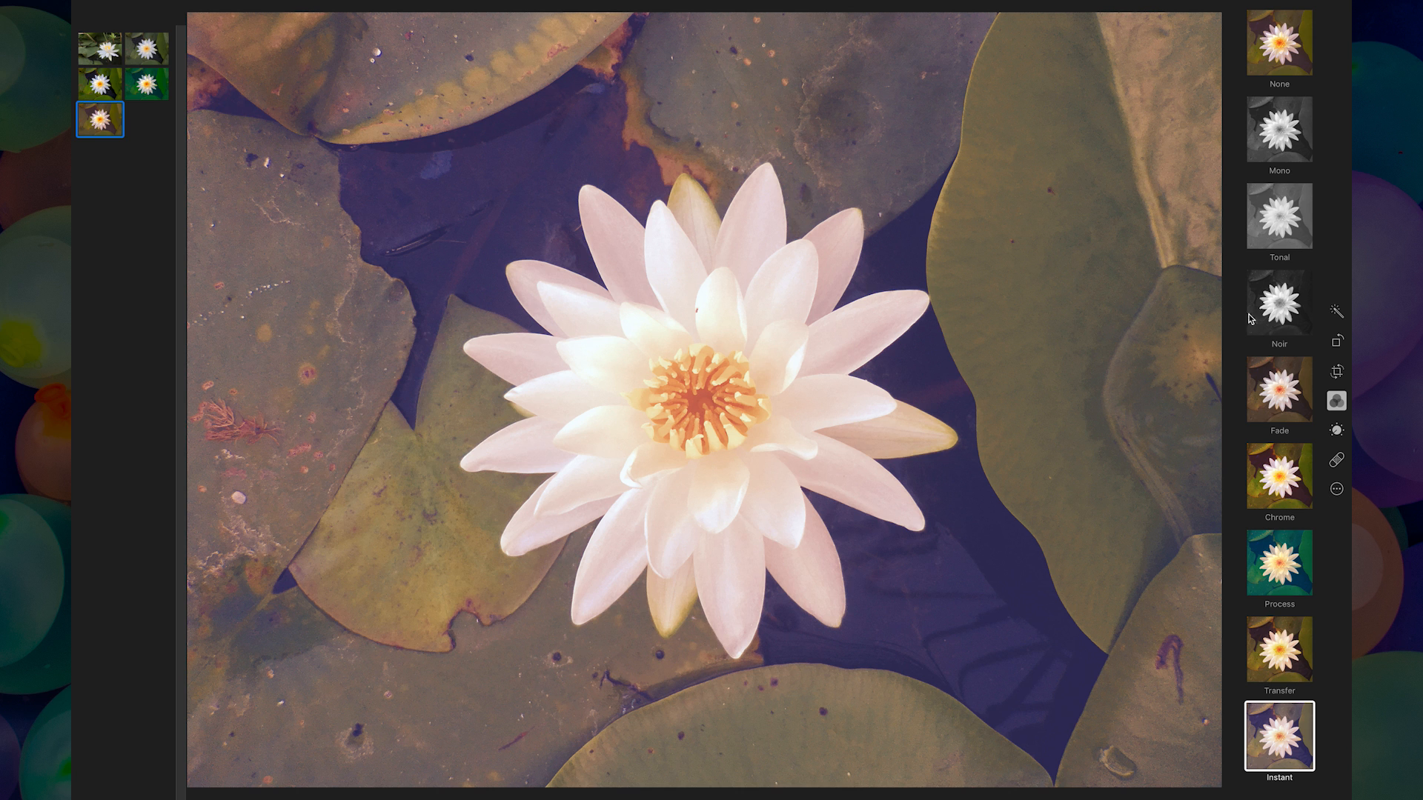
# Step: Compare the Instant-filtered duplicate with the green-toned version, and set its filter back to None
pyautogui.click(156, 93)
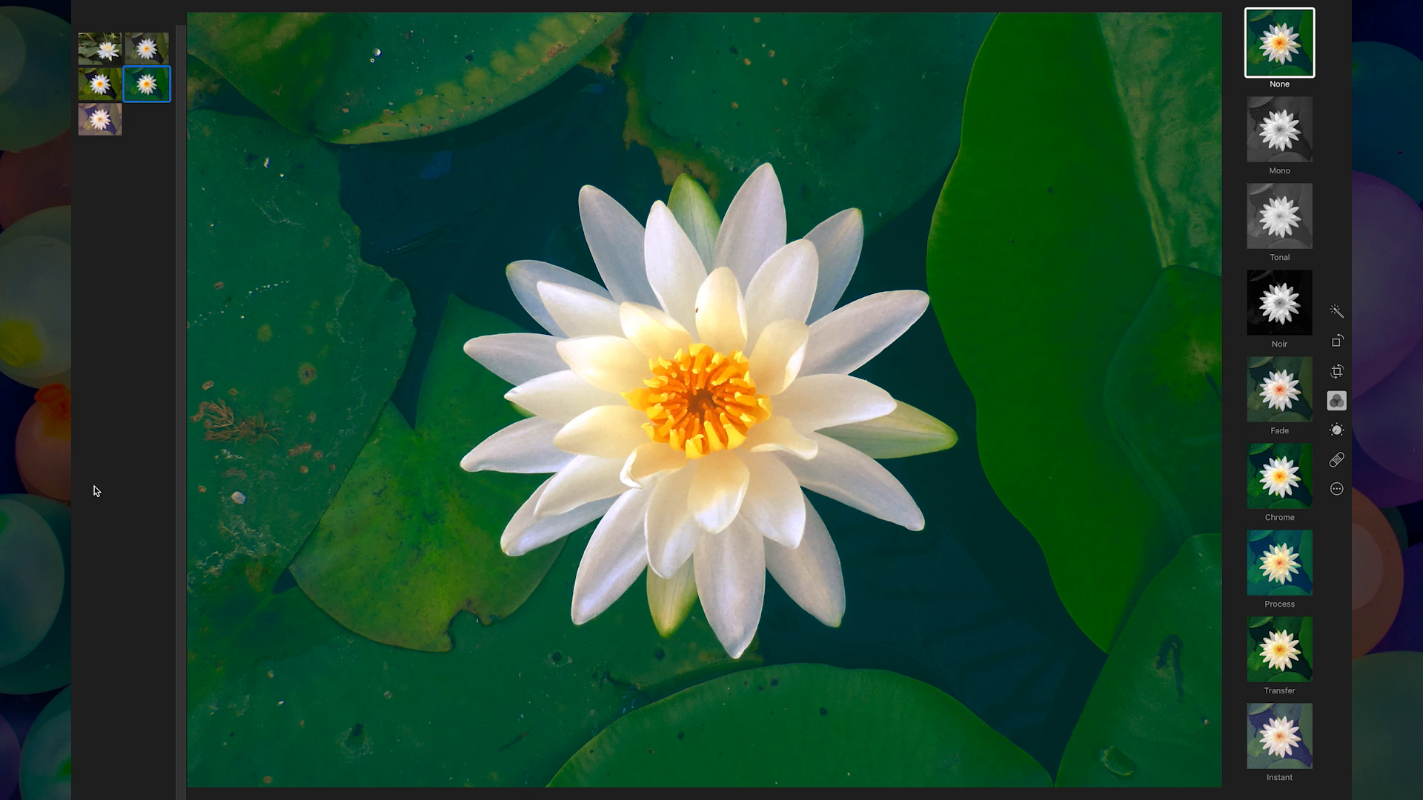
pyautogui.click(111, 126)
pyautogui.click(1288, 47)
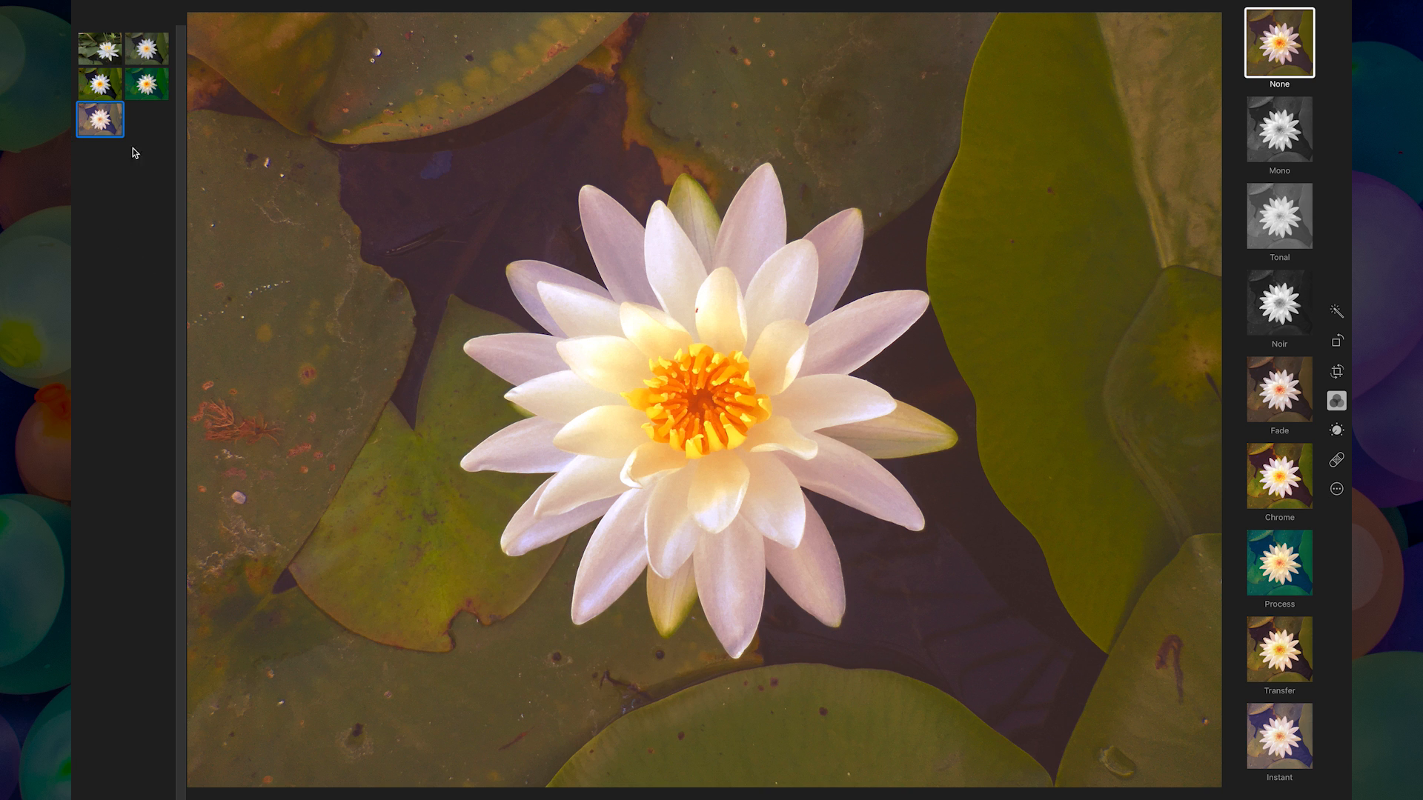
pyautogui.click(1341, 397)
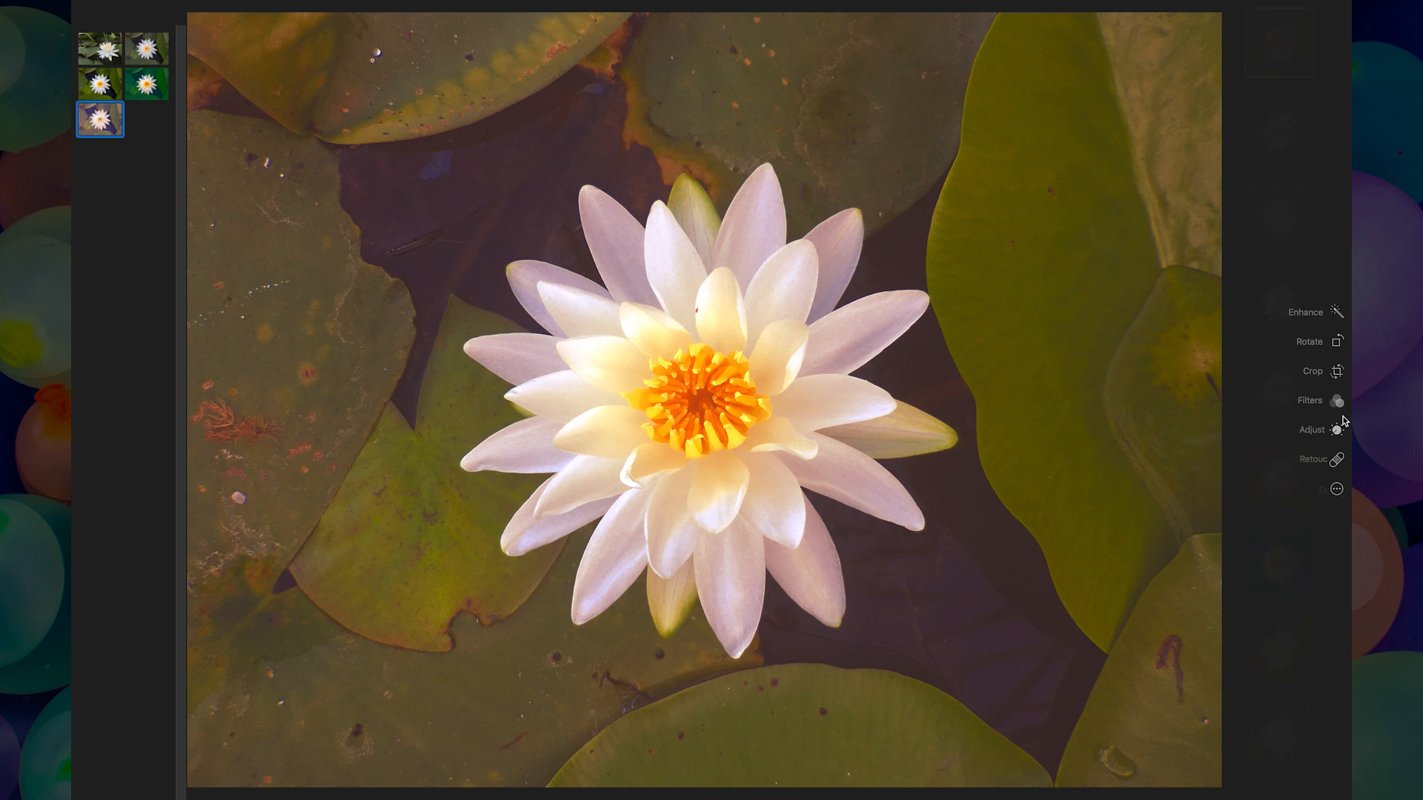
# Step: Compare the unfiltered newest duplicate with the version without Levels edits and the green-toned version
pyautogui.click(146, 85)
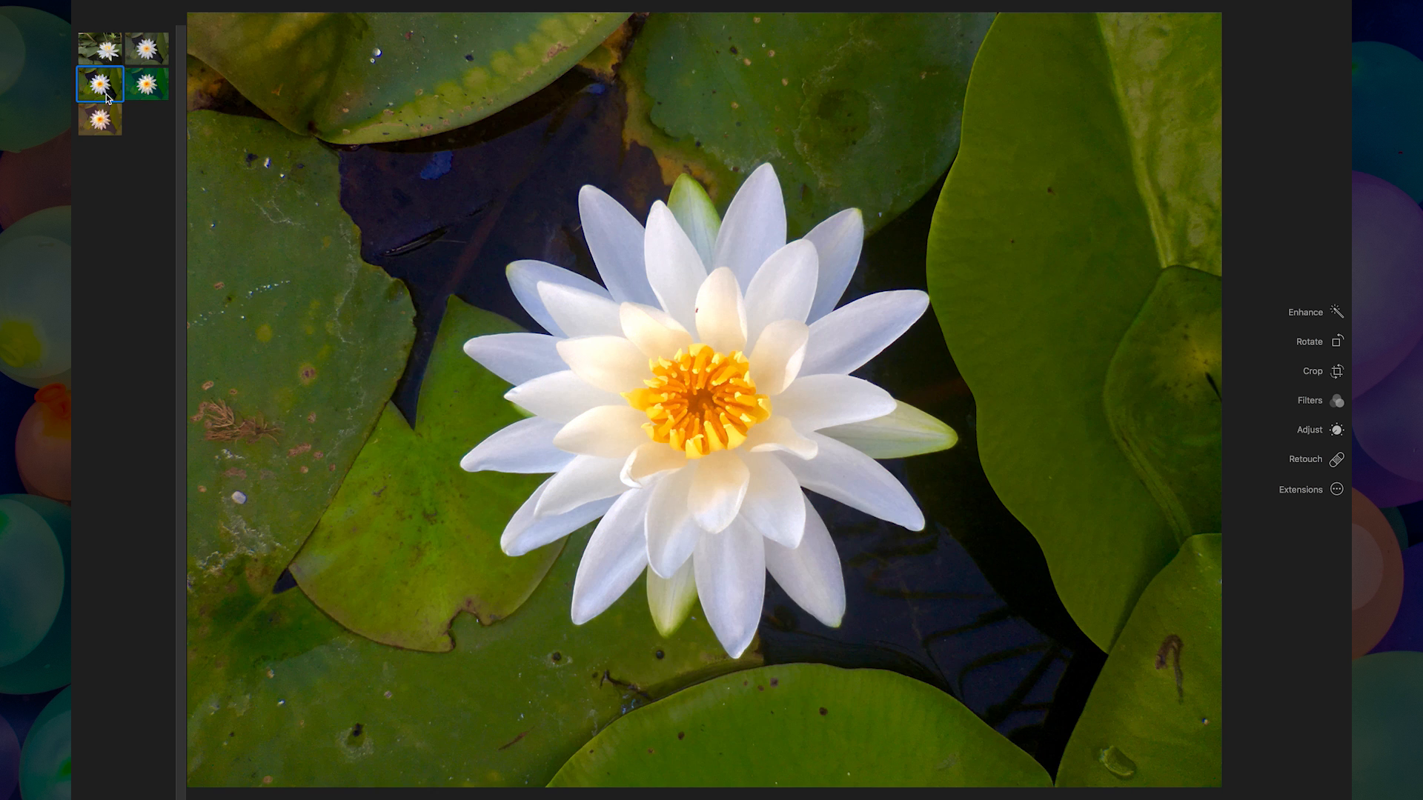
pyautogui.click(105, 123)
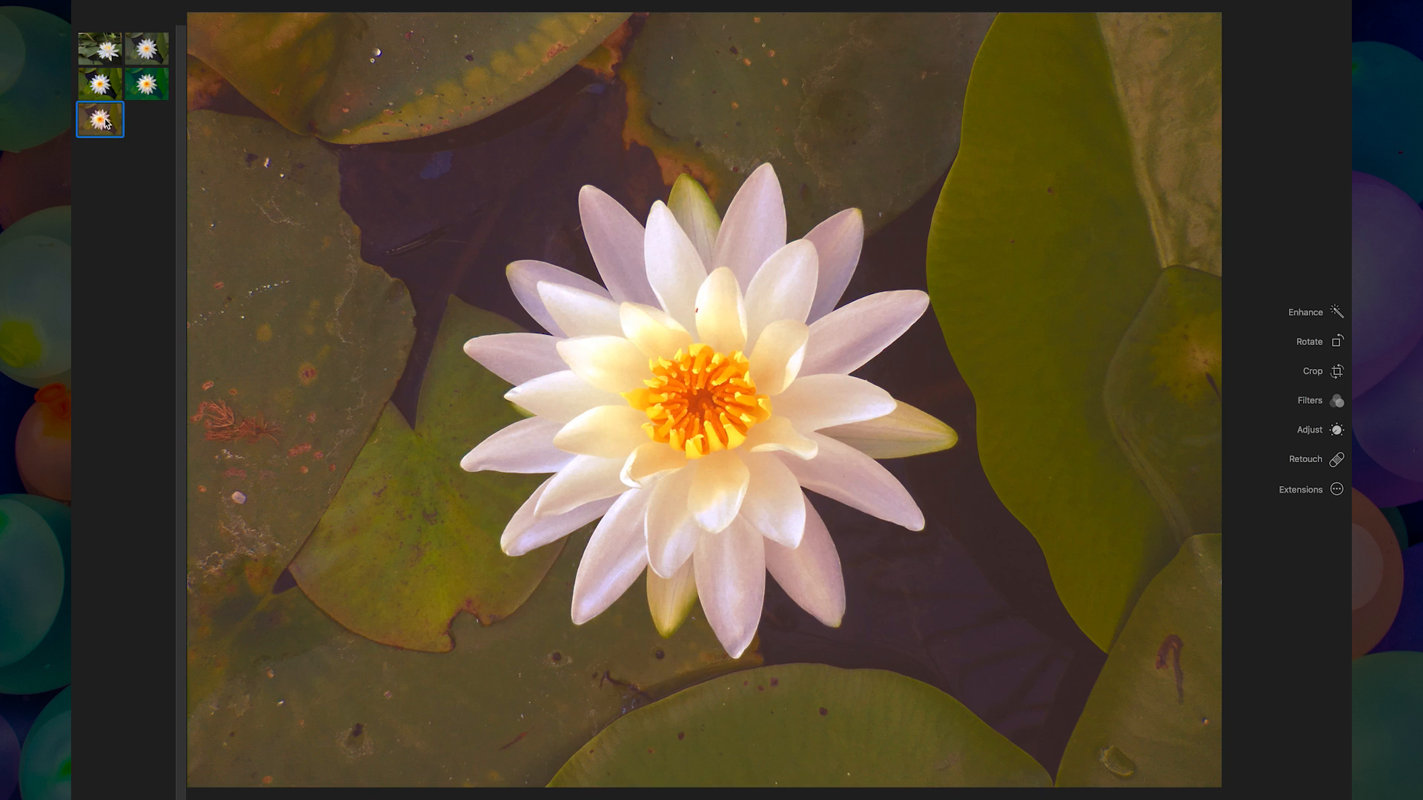
pyautogui.click(147, 87)
pyautogui.click(1338, 435)
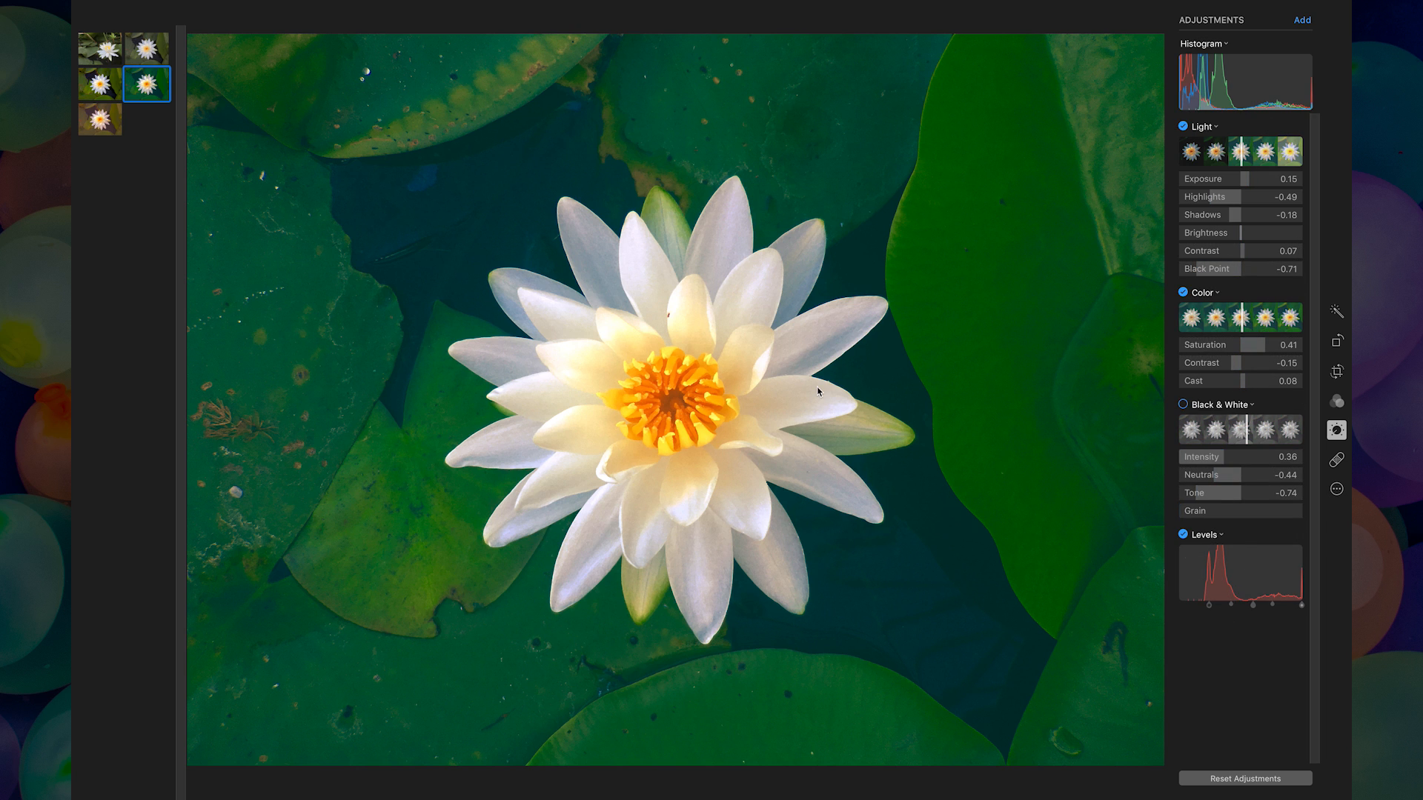
pyautogui.click(1340, 402)
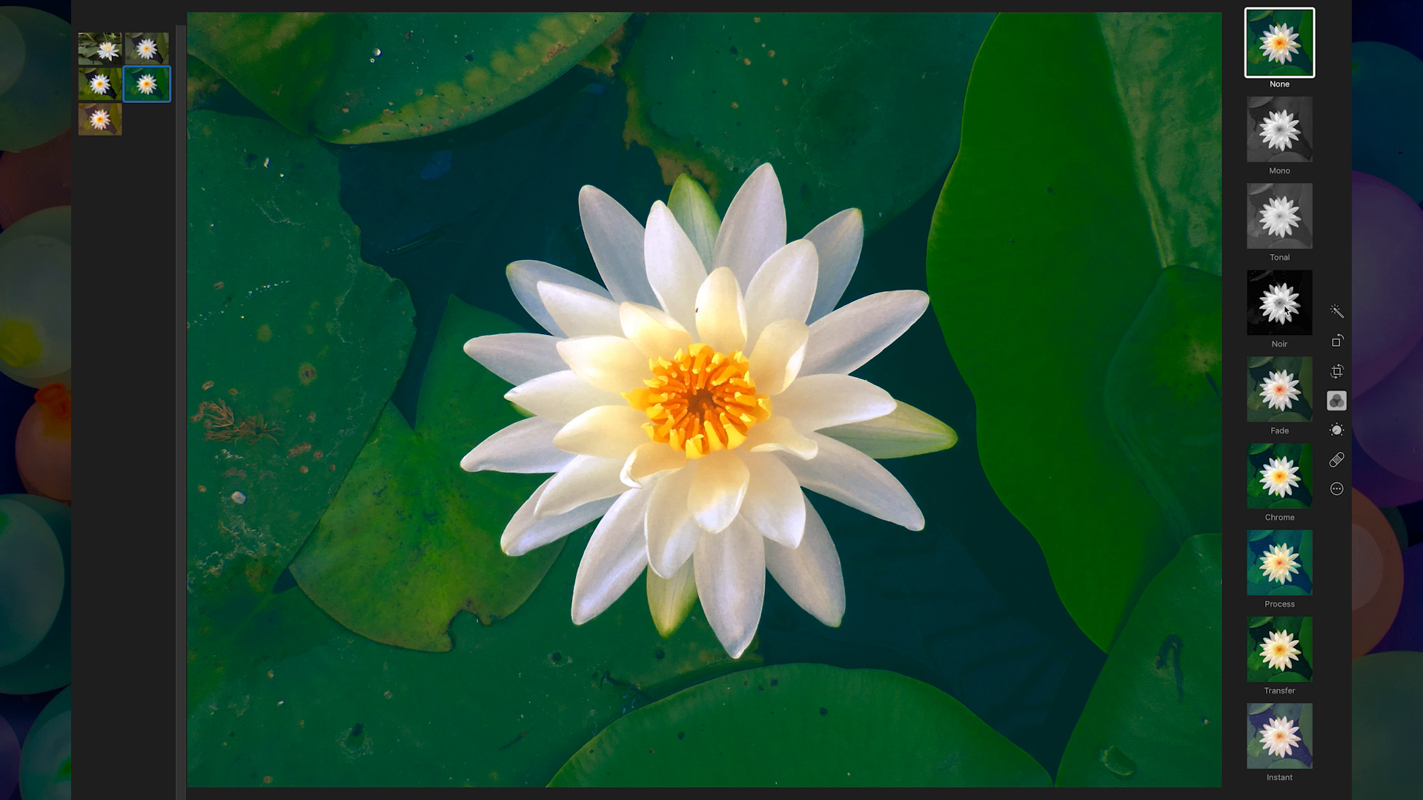
pyautogui.click(1337, 401)
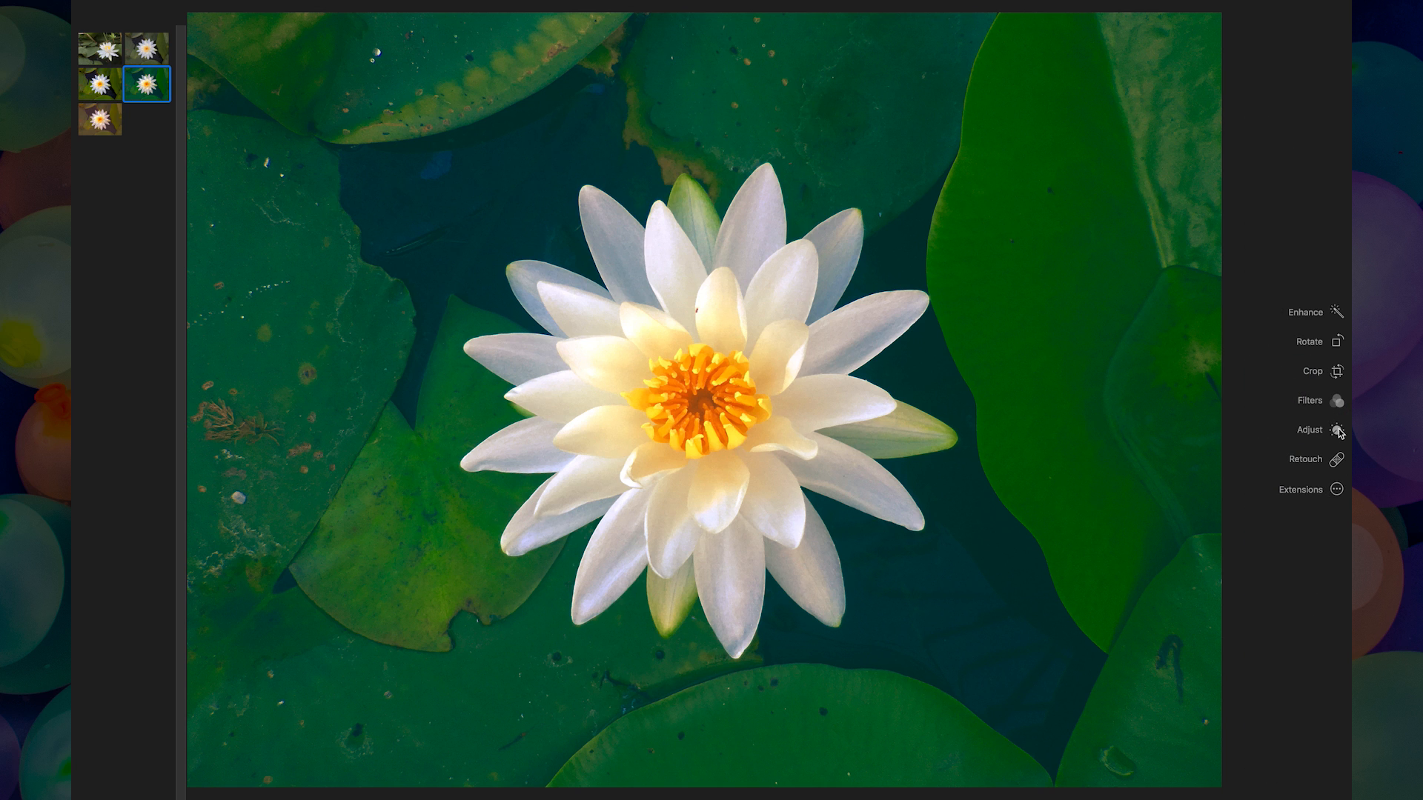
# Step: Switch the Levels adjustment of the green-toned photo to the RGB channels
pyautogui.click(1338, 431)
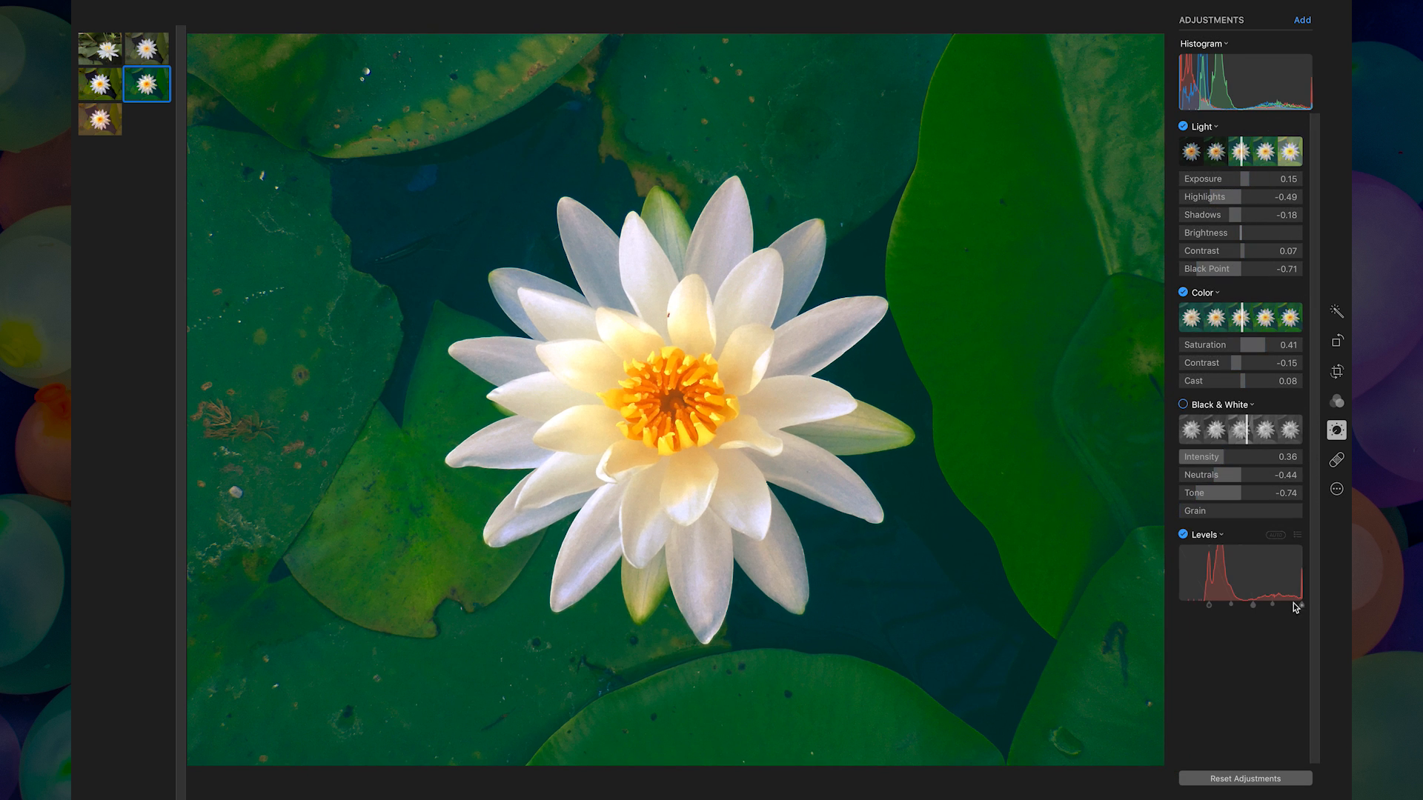
pyautogui.click(1296, 537)
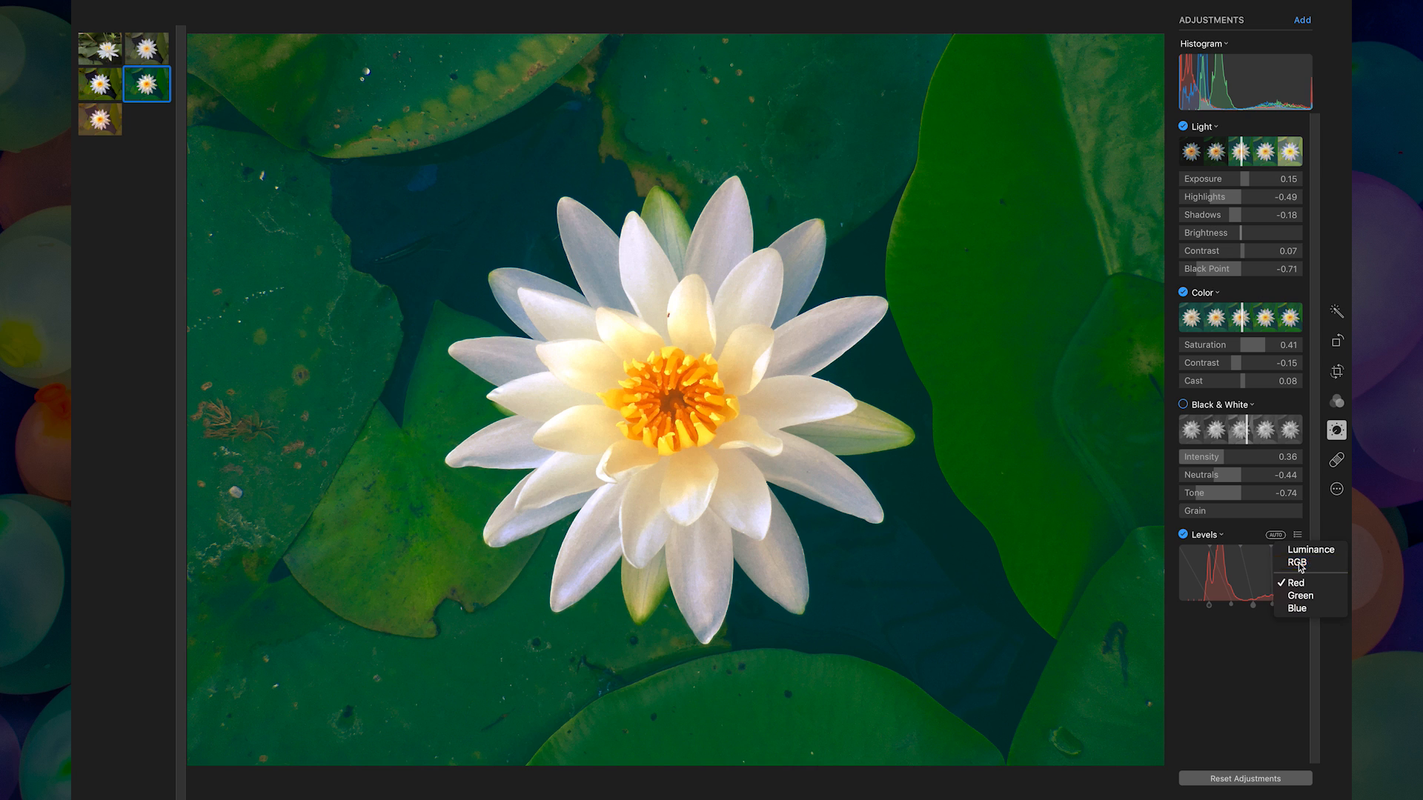
pyautogui.click(1309, 561)
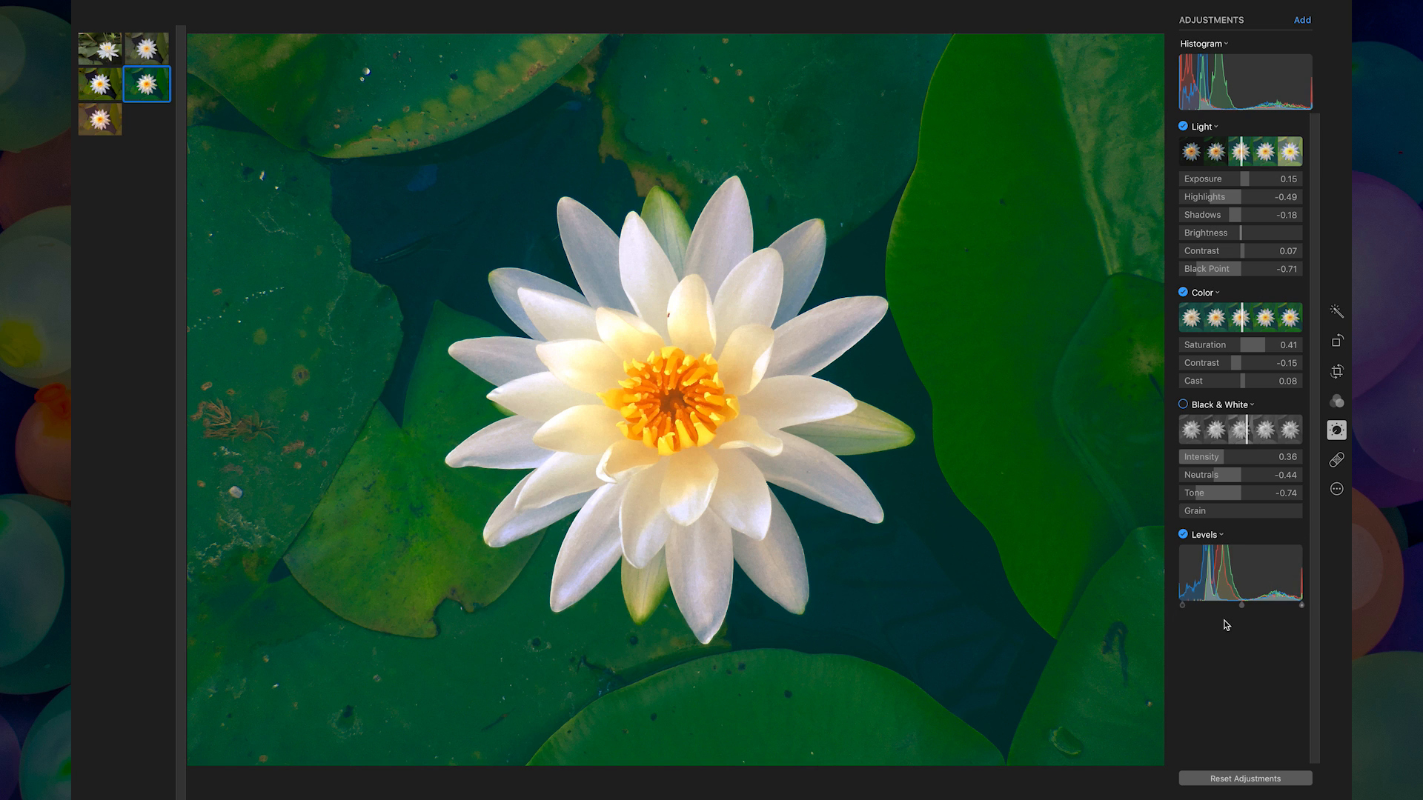